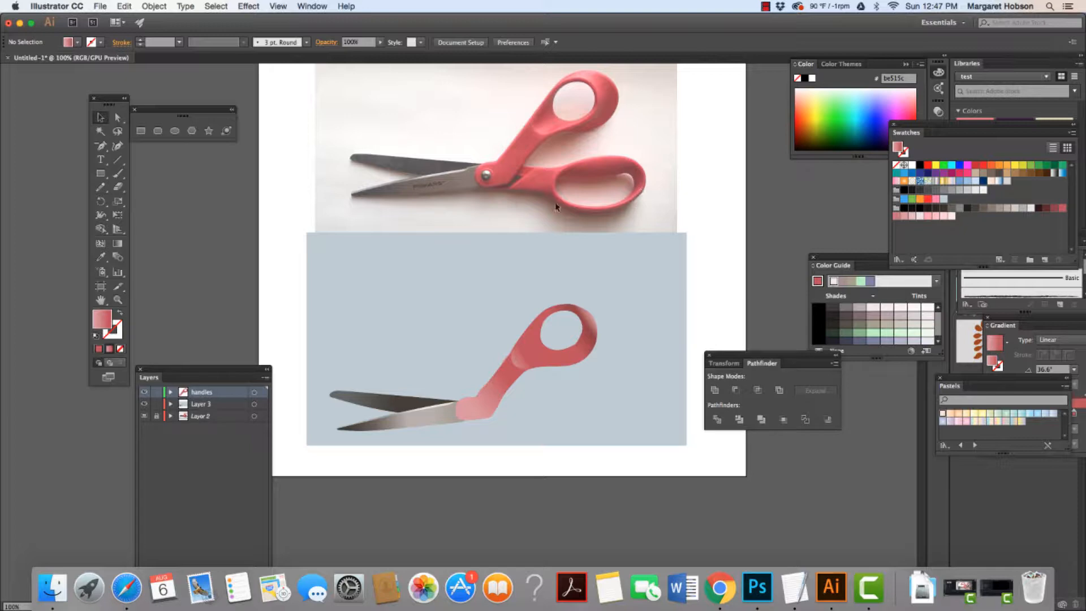
# Trace the neck of the lower handle on the photo as a closed shape with the Pencil tool and move it below the scissors
pyautogui.press('super+equal')
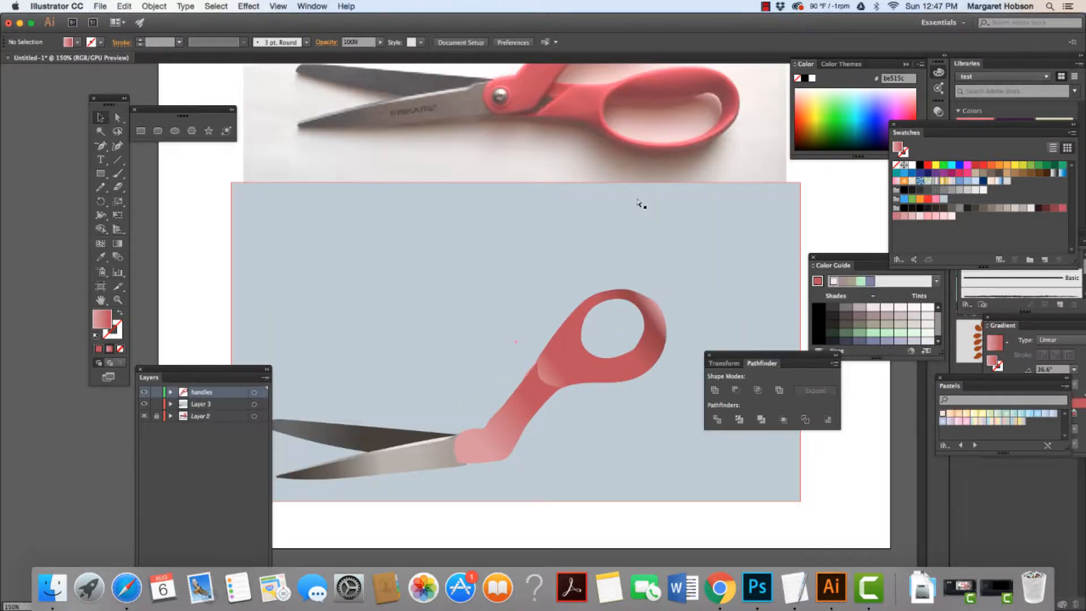
pyautogui.press('h')
pyautogui.moveTo(625, 160); pyautogui.dragTo(479, 375)
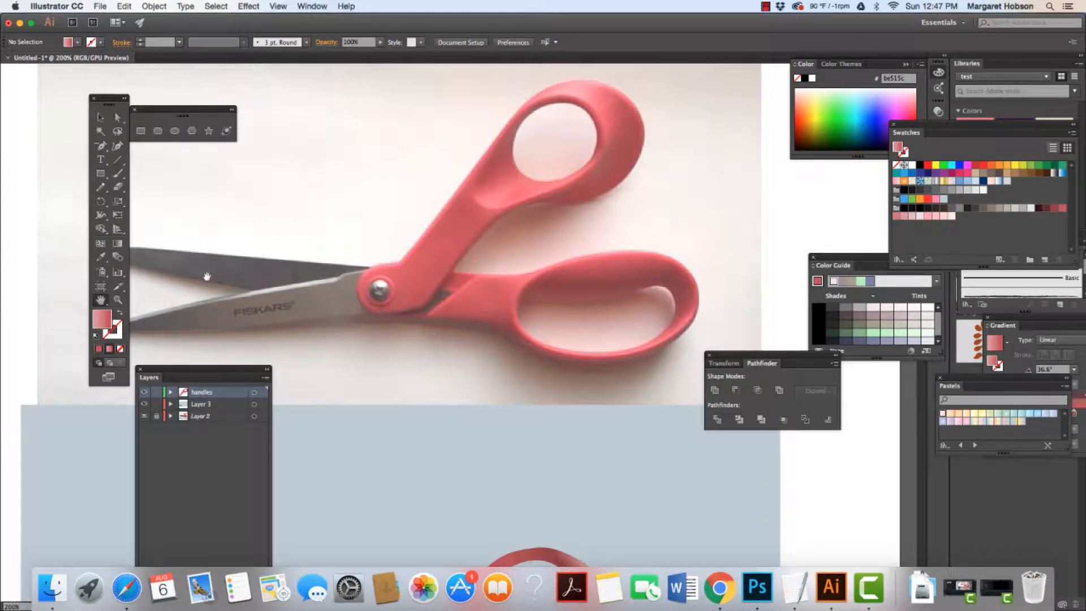
pyautogui.moveTo(101, 187); pyautogui.dragTo(152, 200)
pyautogui.moveTo(430, 312)
pyautogui.mouseDown()
pyautogui.moveTo(471, 274)
pyautogui.moveTo(541, 270)
pyautogui.moveTo(522, 295)
pyautogui.moveTo(518, 340)
pyautogui.moveTo(498, 322)
pyautogui.moveTo(428, 315)
pyautogui.mouseUp()
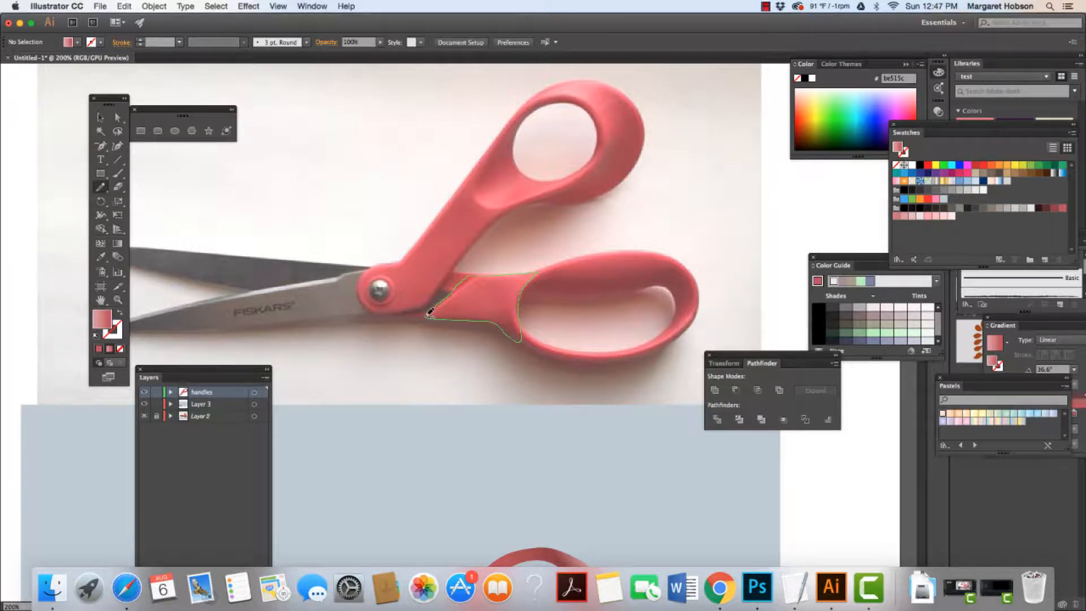
pyautogui.moveTo(429, 314); pyautogui.dragTo(426, 317)
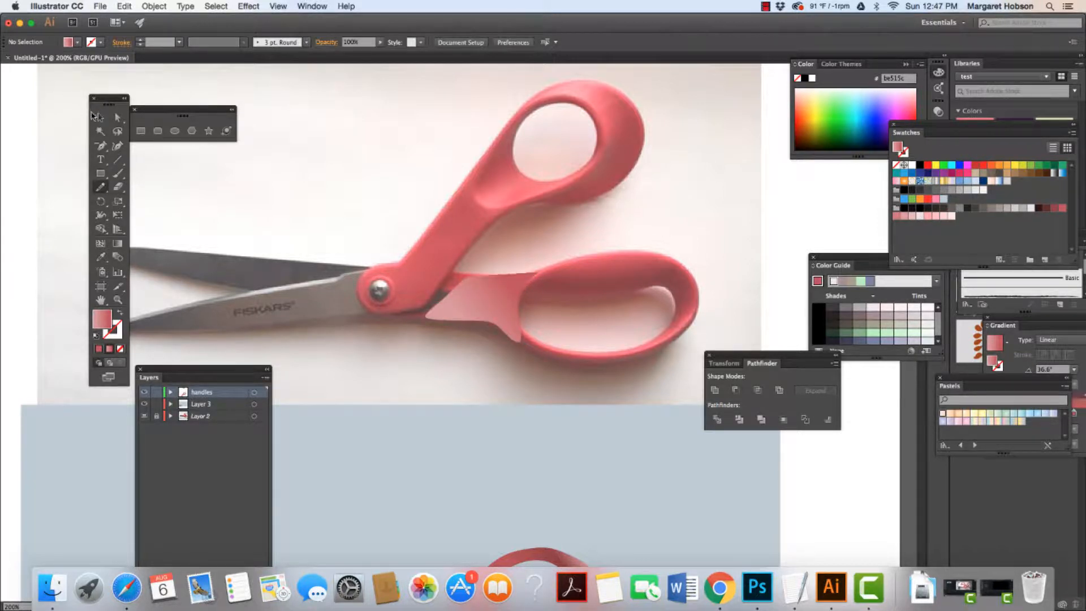
pyautogui.click(100, 117)
pyautogui.moveTo(487, 294); pyautogui.dragTo(456, 364)
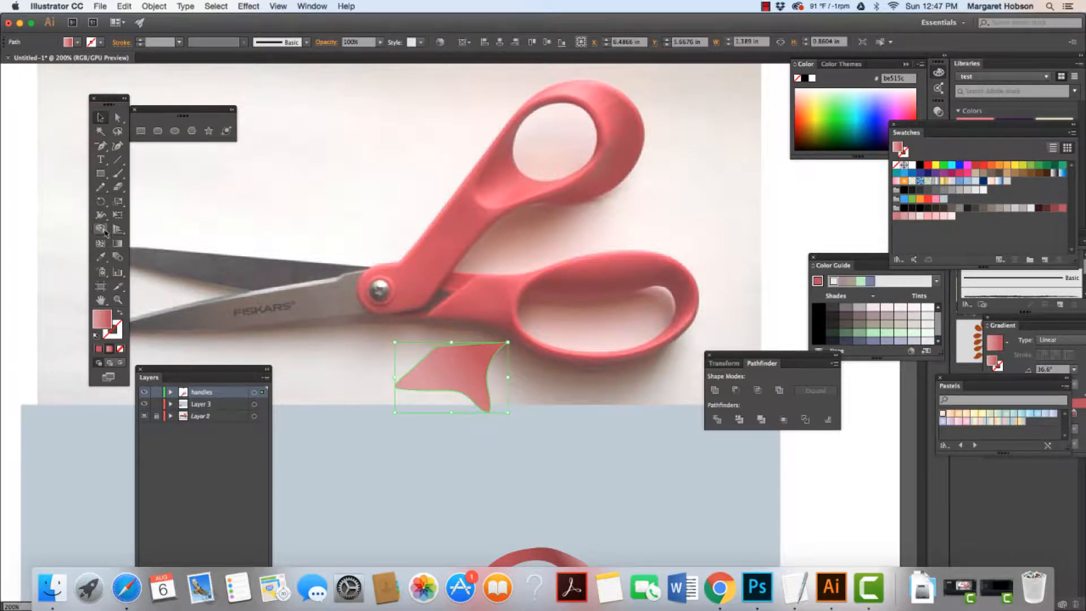
# Redirect the neck shape's linear gradient to run across it at about -12.6°
pyautogui.click(117, 244)
pyautogui.moveTo(422, 405)
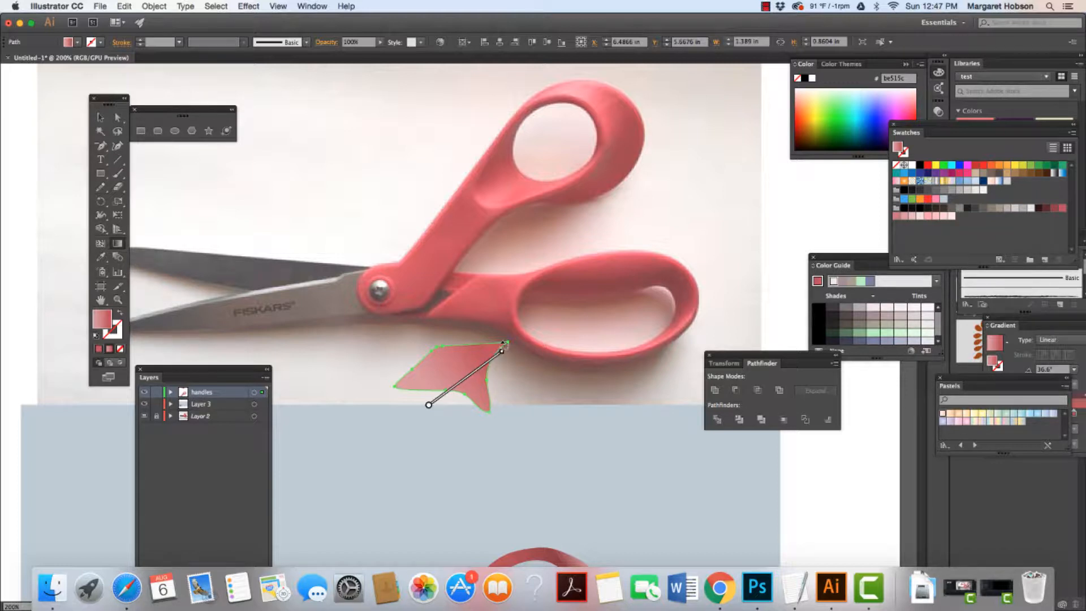
pyautogui.moveTo(504, 345)
pyautogui.mouseDown()
pyautogui.moveTo(527, 380)
pyautogui.moveTo(520, 424)
pyautogui.mouseUp()
pyautogui.moveTo(483, 383); pyautogui.dragTo(447, 375)
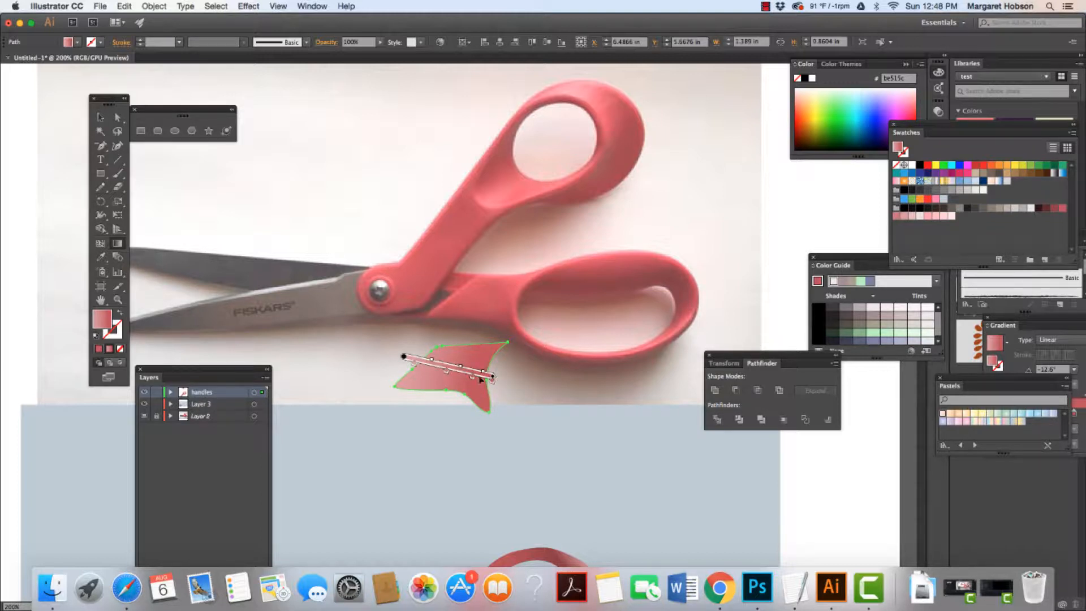
# Recolor the neck gradient's 11.98% stop to light grey e7e5e3 and add a dark red stop (R=143 G=61 B=69) at 22.23%
pyautogui.doubleClick(414, 366)
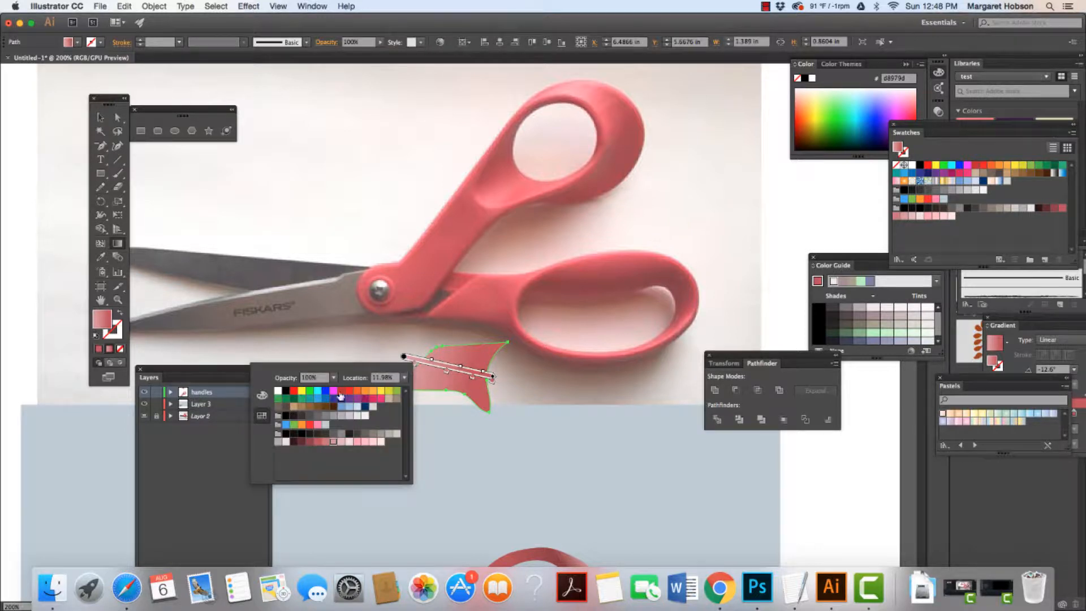
pyautogui.click(285, 441)
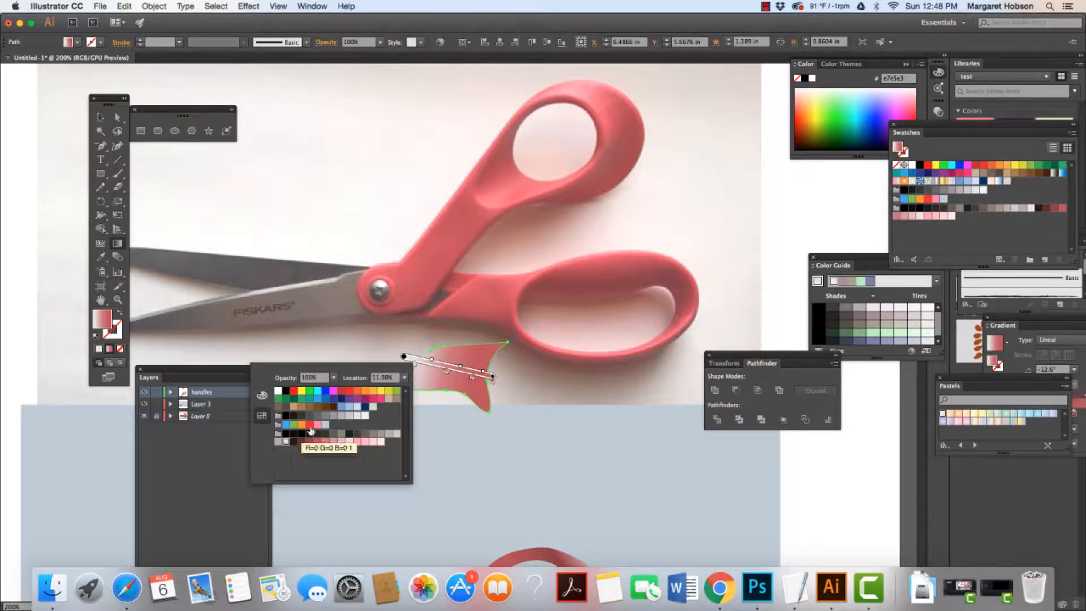
pyautogui.click(427, 365)
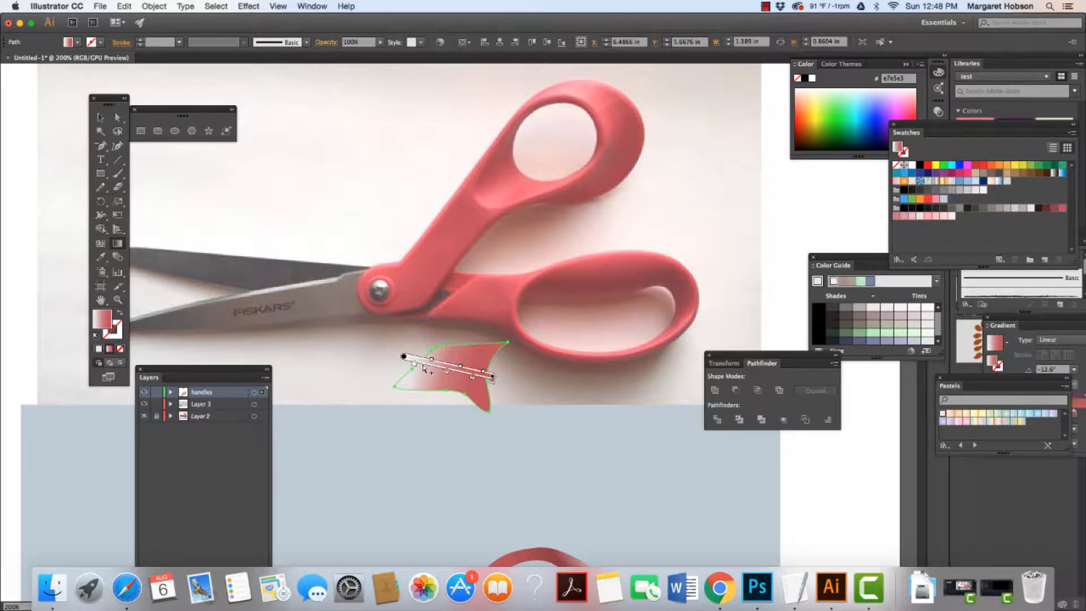
pyautogui.doubleClick(424, 368)
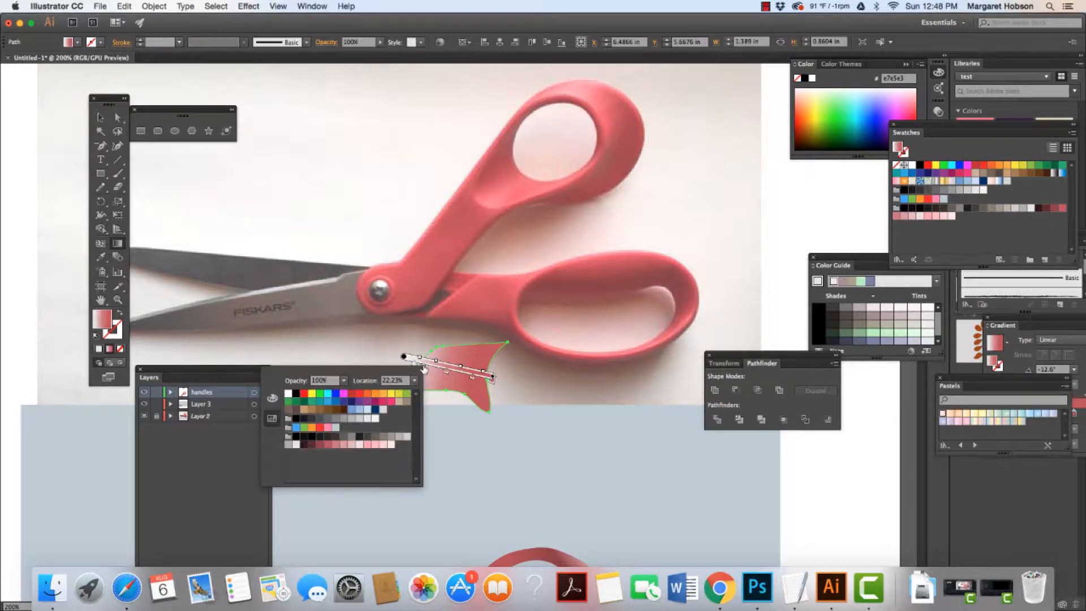
pyautogui.click(320, 444)
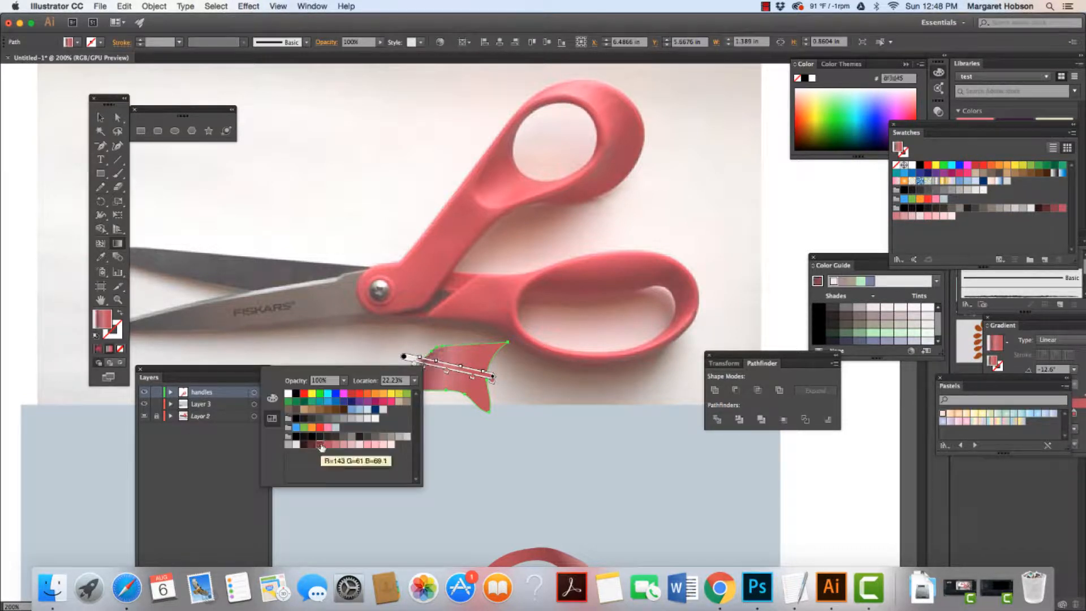
pyautogui.click(363, 351)
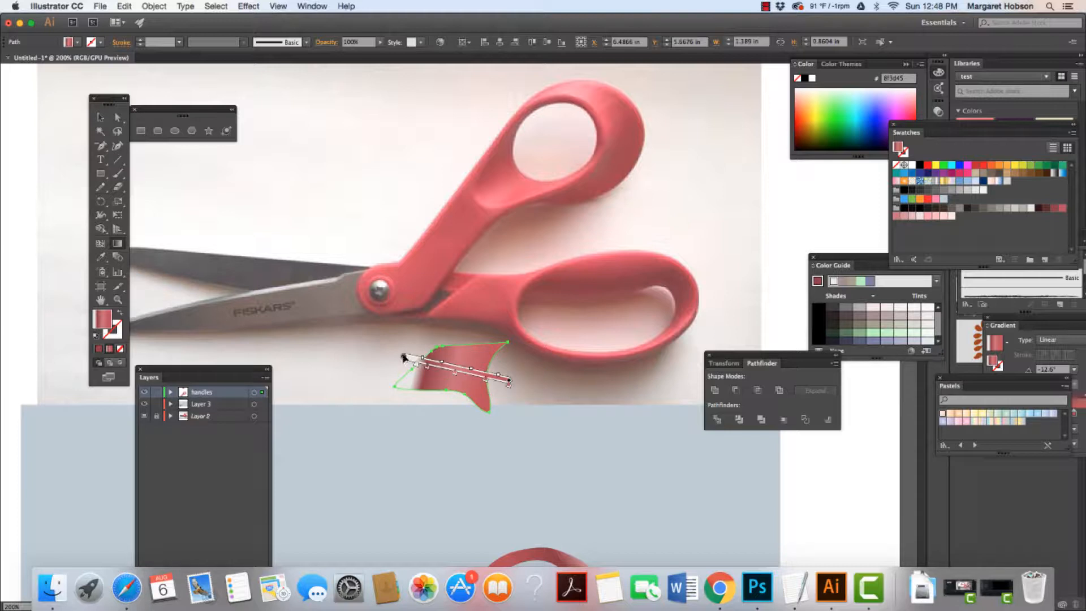
# Reposition and rotate the neck shape's gradient to about -43° so its highlight falls on the pointed end near the pivot
pyautogui.moveTo(407, 359); pyautogui.dragTo(422, 360)
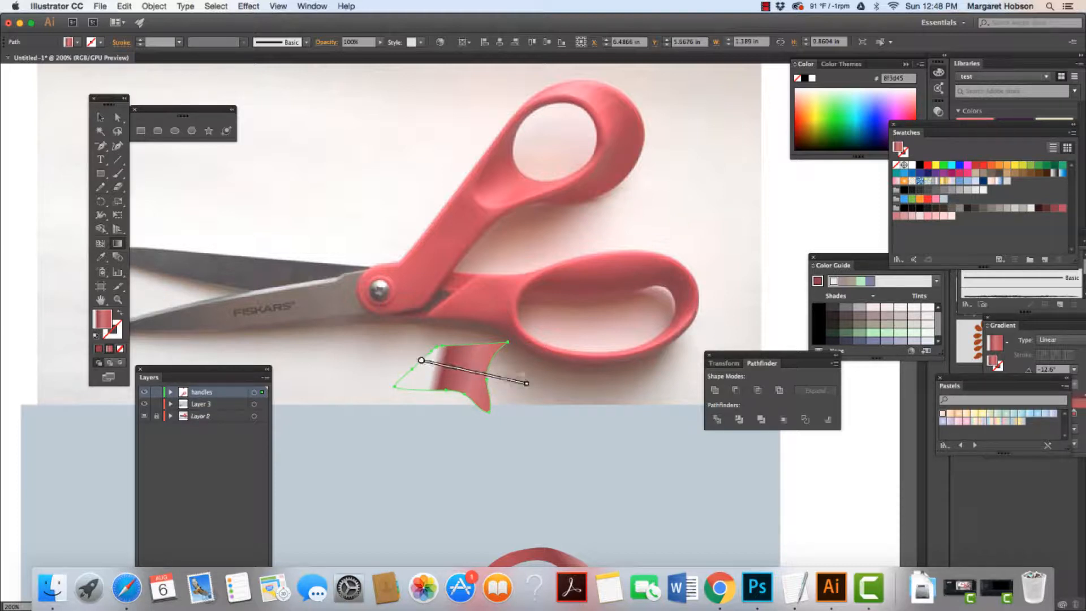
pyautogui.moveTo(532, 383); pyautogui.dragTo(500, 403)
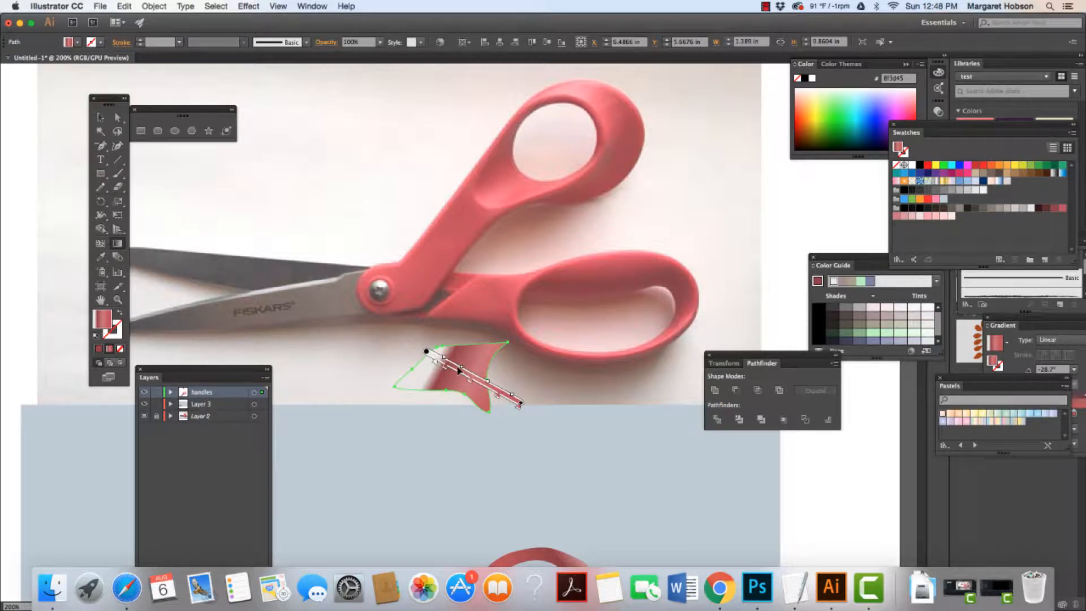
pyautogui.moveTo(459, 371); pyautogui.dragTo(448, 363)
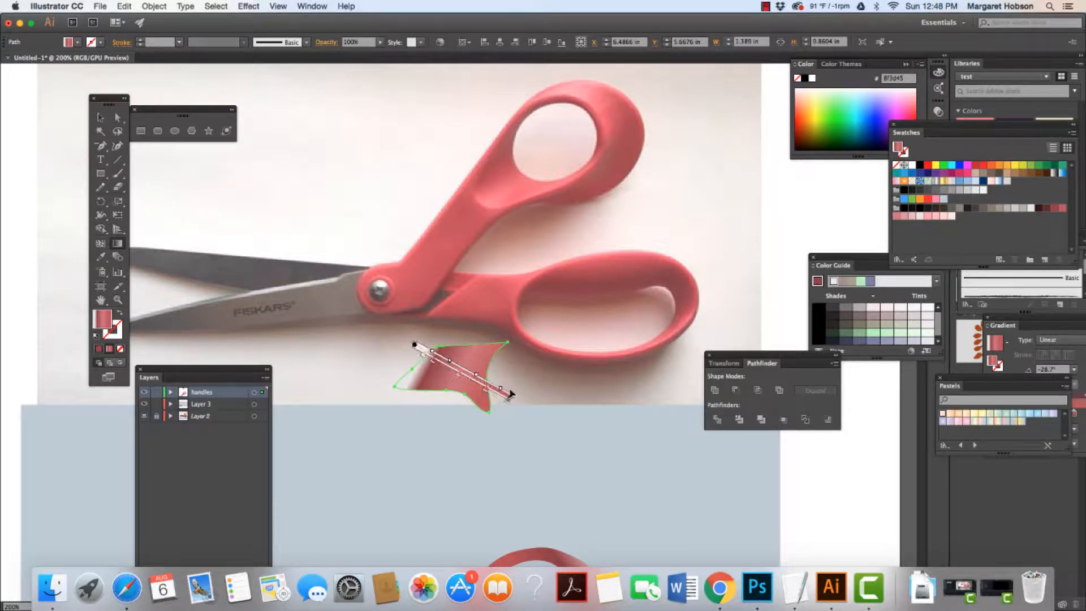
pyautogui.moveTo(514, 398); pyautogui.dragTo(502, 409)
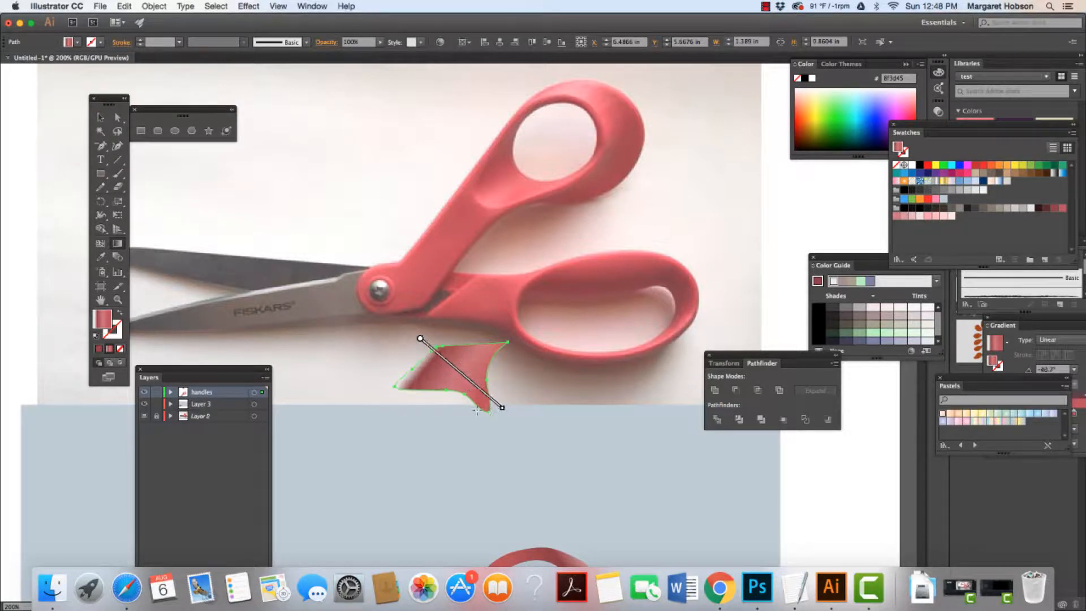
pyautogui.moveTo(417, 339); pyautogui.dragTo(421, 343)
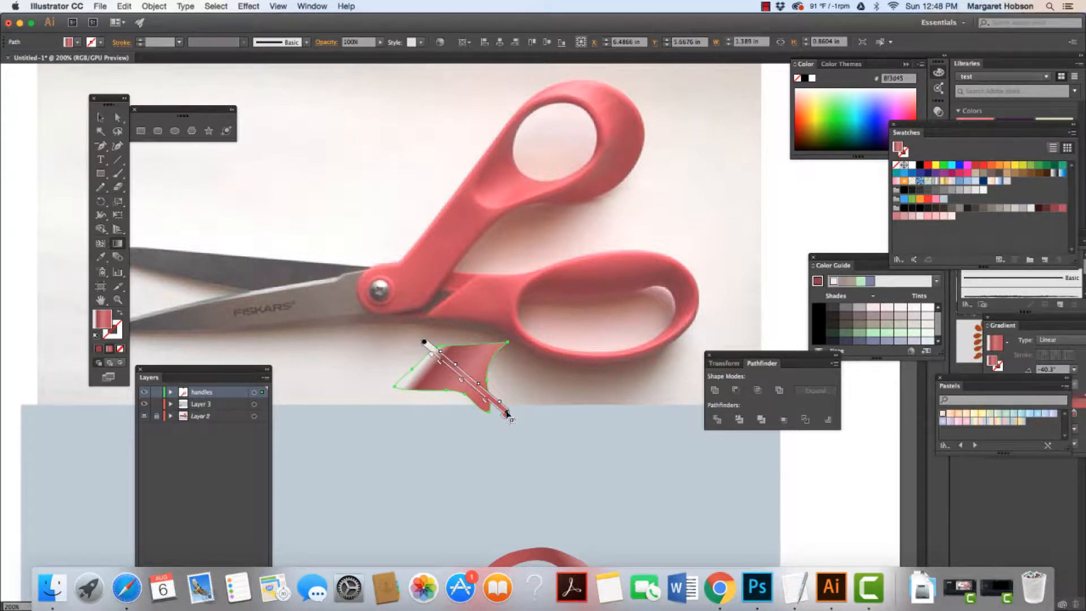
pyautogui.moveTo(509, 412); pyautogui.dragTo(499, 408)
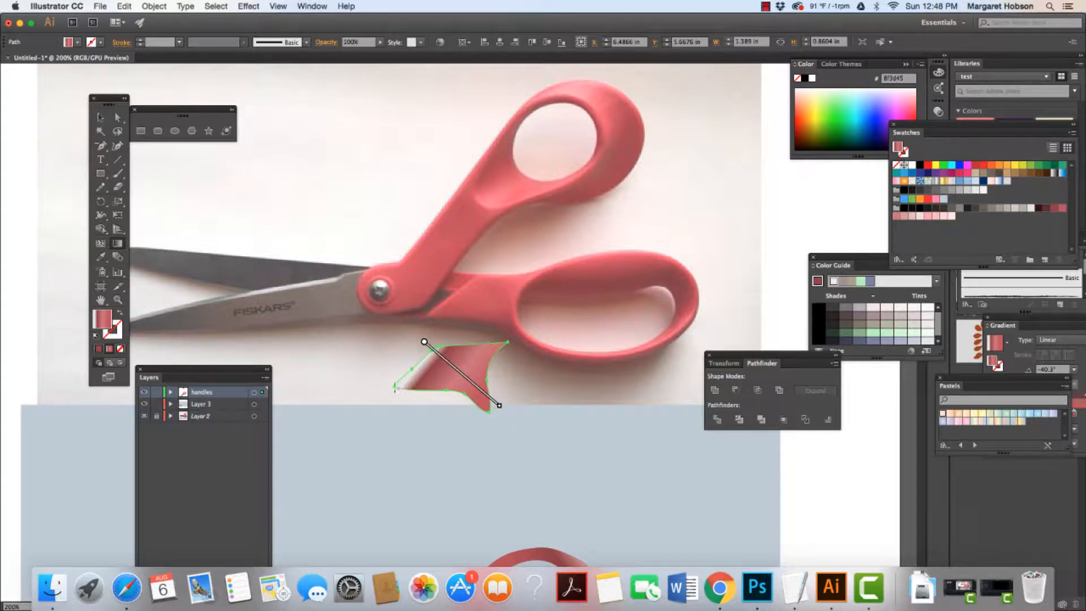
pyautogui.moveTo(459, 370)
pyautogui.moveTo(425, 342); pyautogui.dragTo(419, 338)
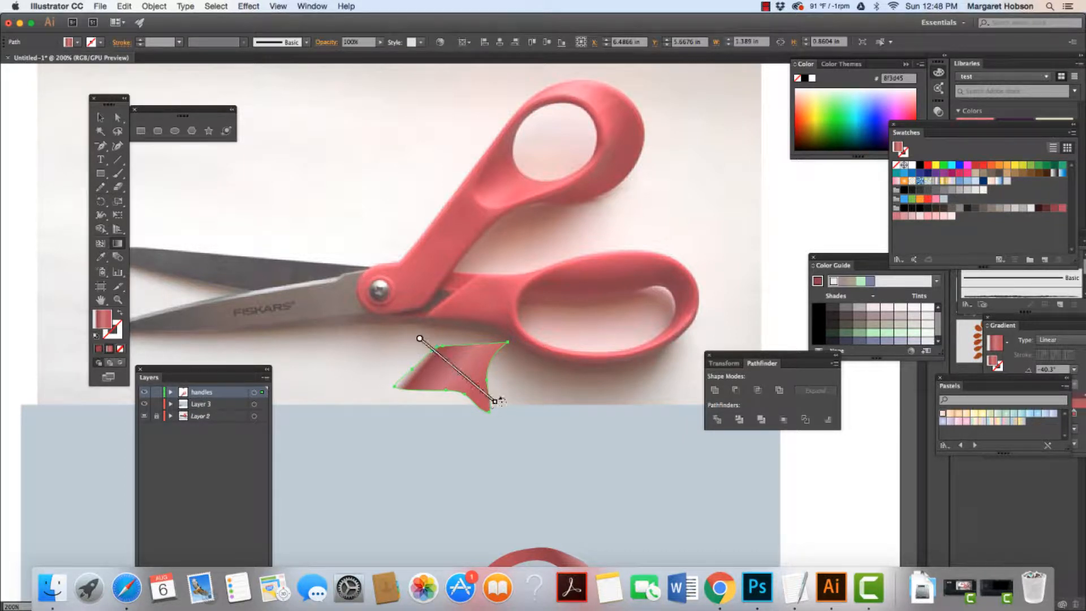
pyautogui.moveTo(501, 402); pyautogui.dragTo(496, 409)
pyautogui.moveTo(447, 365)
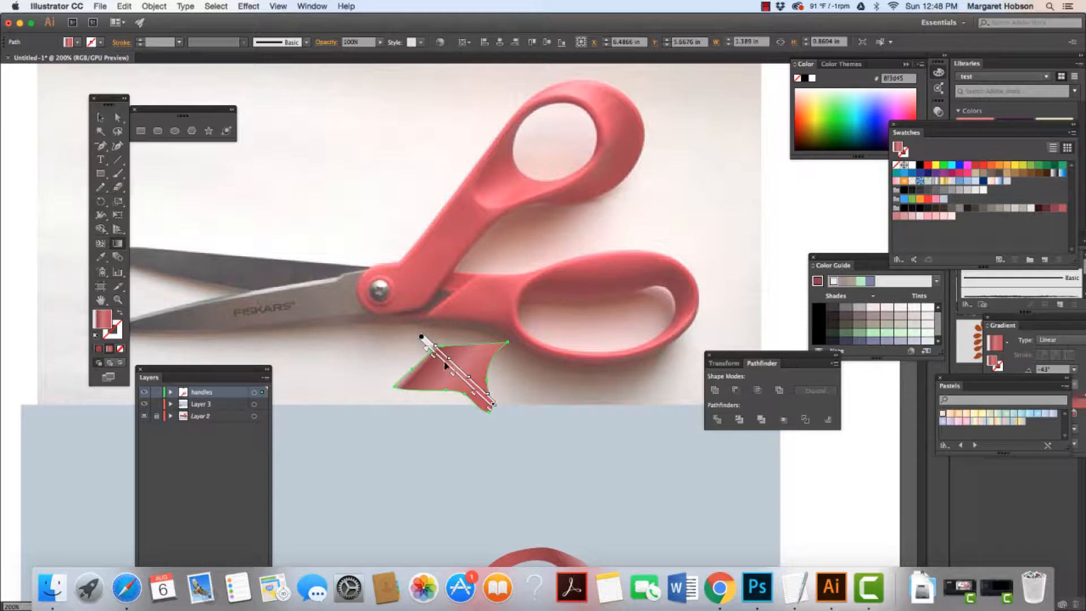
# Change the neck gradient's 22.23% stop to the red swatch R=190 G=81 B=92
pyautogui.doubleClick(434, 358)
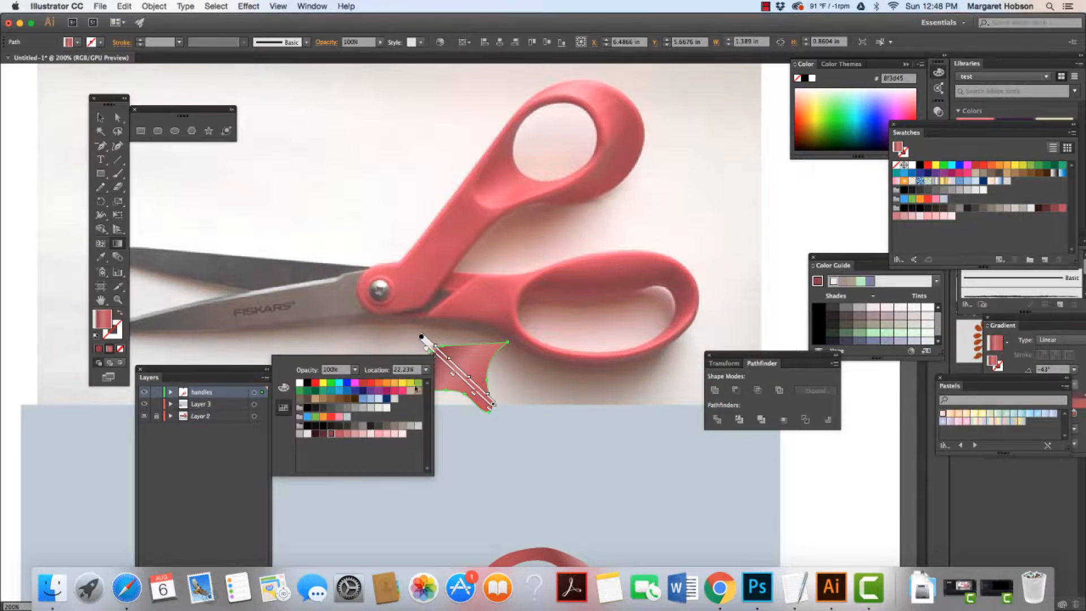
pyautogui.click(339, 434)
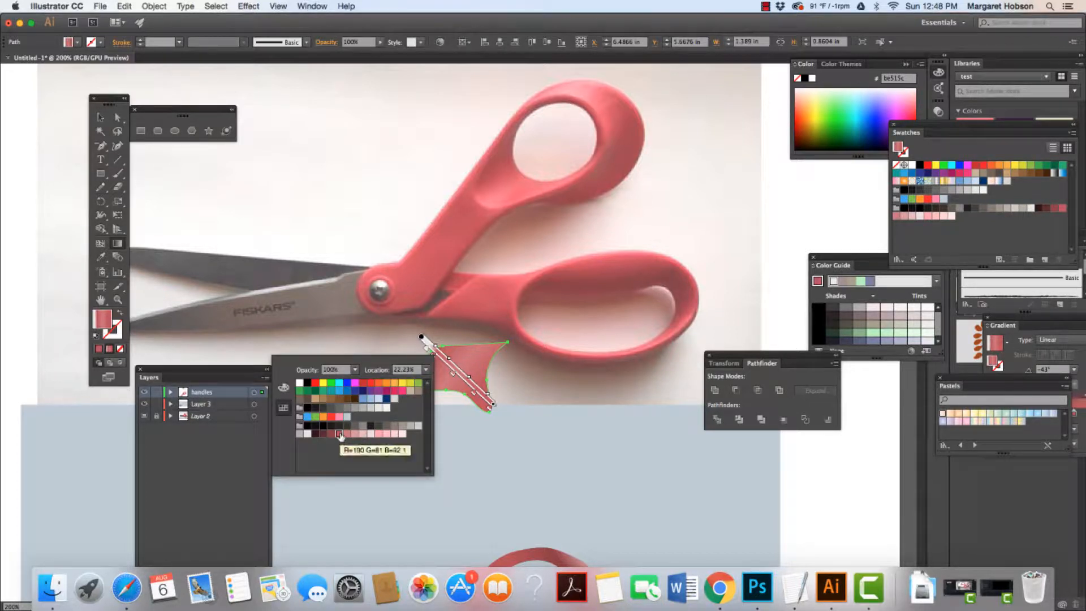
pyautogui.click(373, 338)
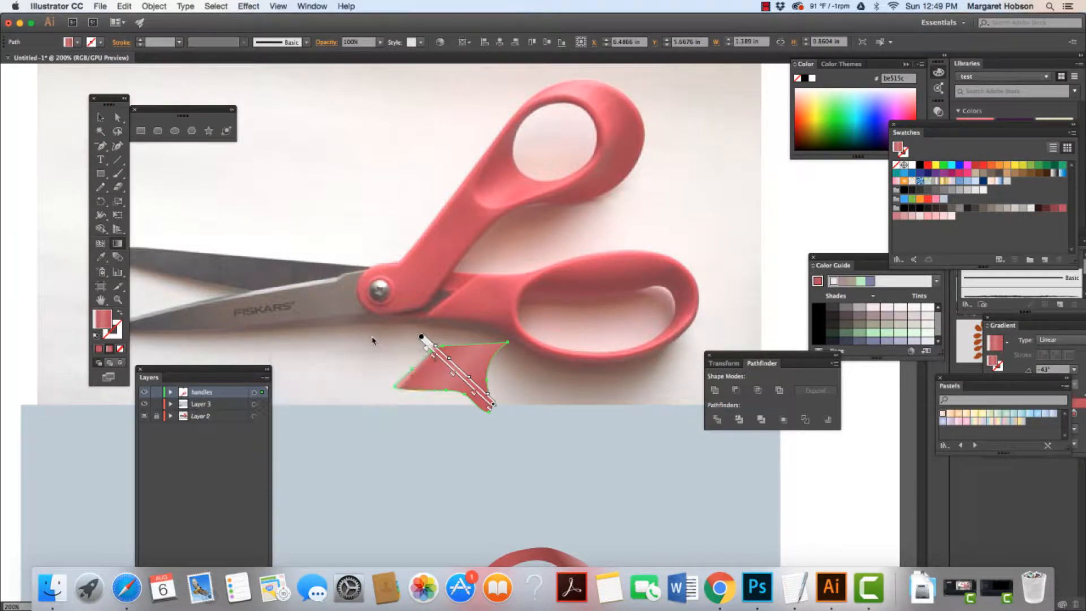
# Try red be515c on the neck gradient's 48.65% stop and return it to cb747d
pyautogui.doubleClick(452, 375)
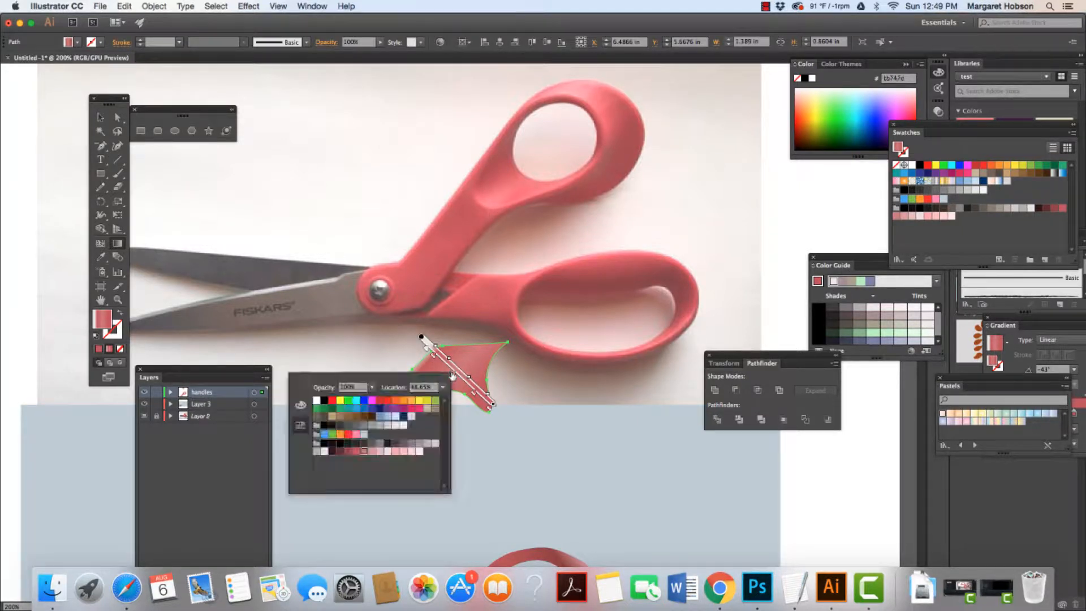
pyautogui.click(356, 454)
pyautogui.click(355, 452)
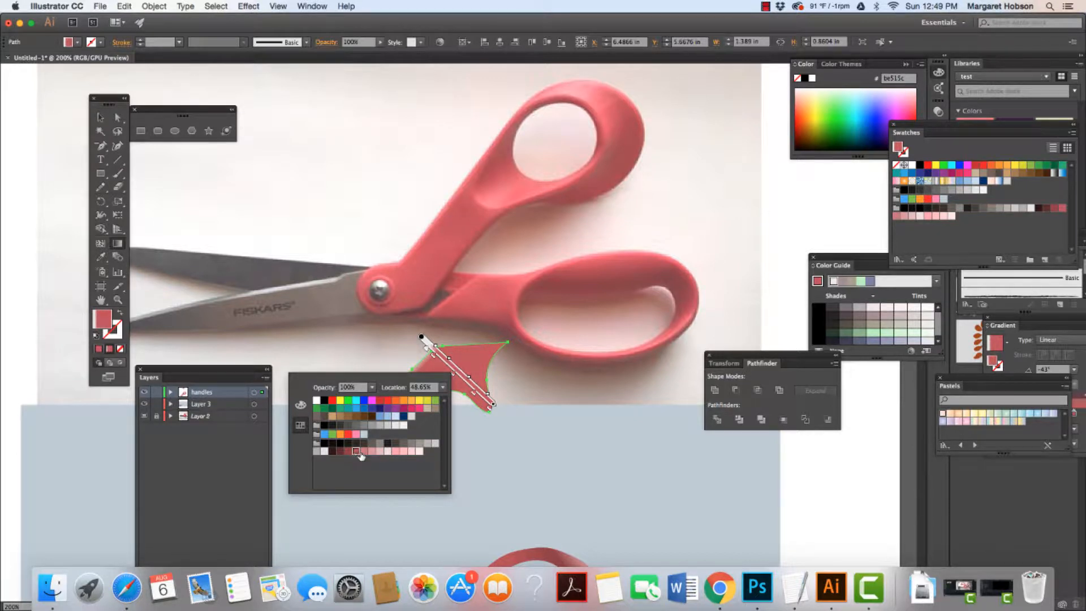
pyautogui.click(363, 452)
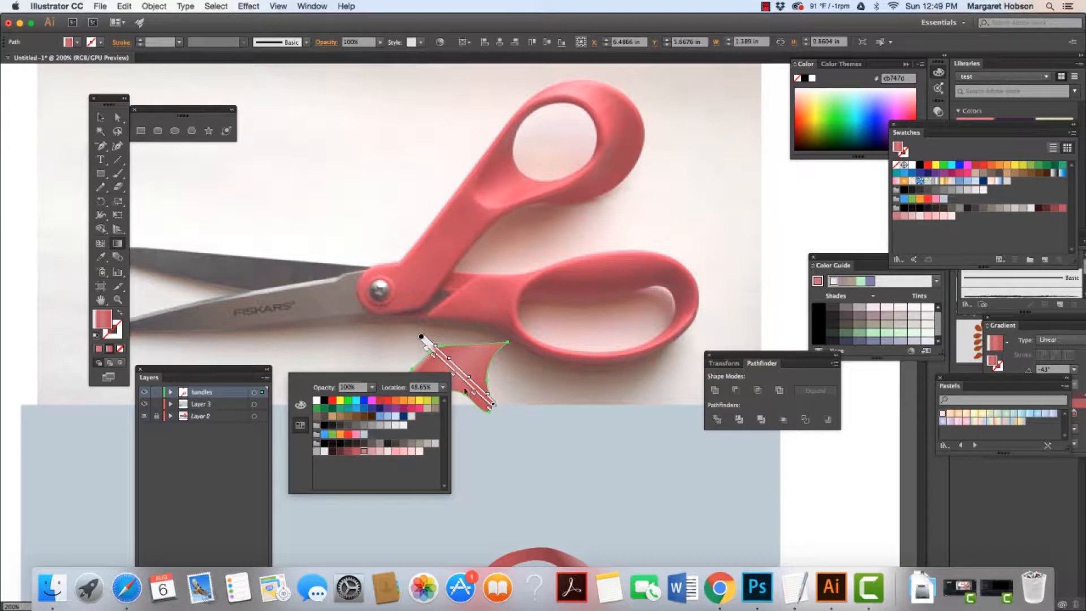
pyautogui.click(488, 409)
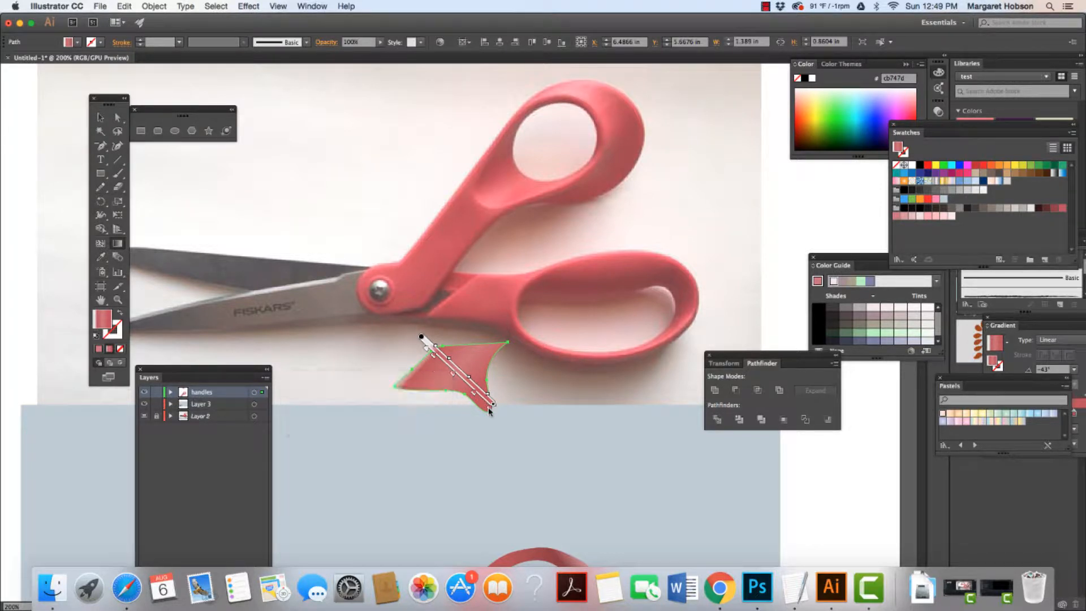
# Set the neck gradient's 100% end stop to the dark red swatch R=143 G=61 B=69
pyautogui.doubleClick(490, 410)
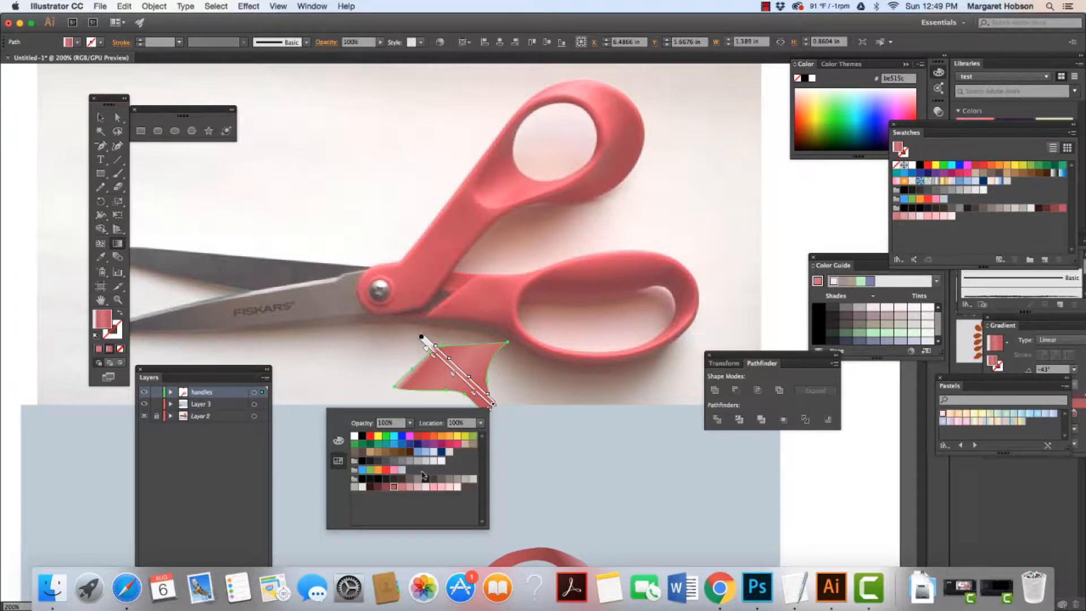
pyautogui.click(387, 487)
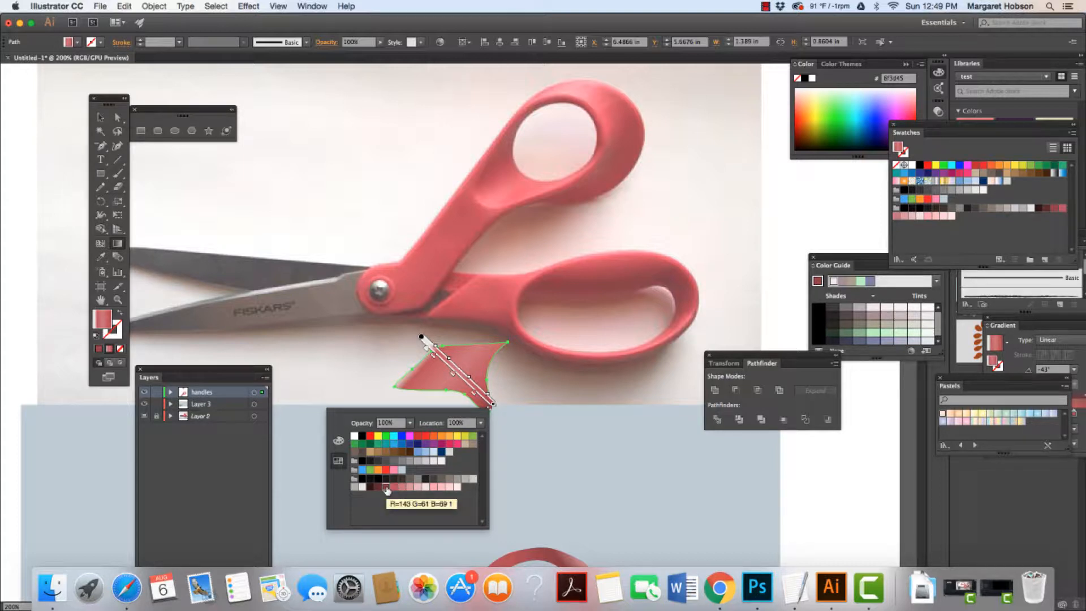
pyautogui.click(511, 379)
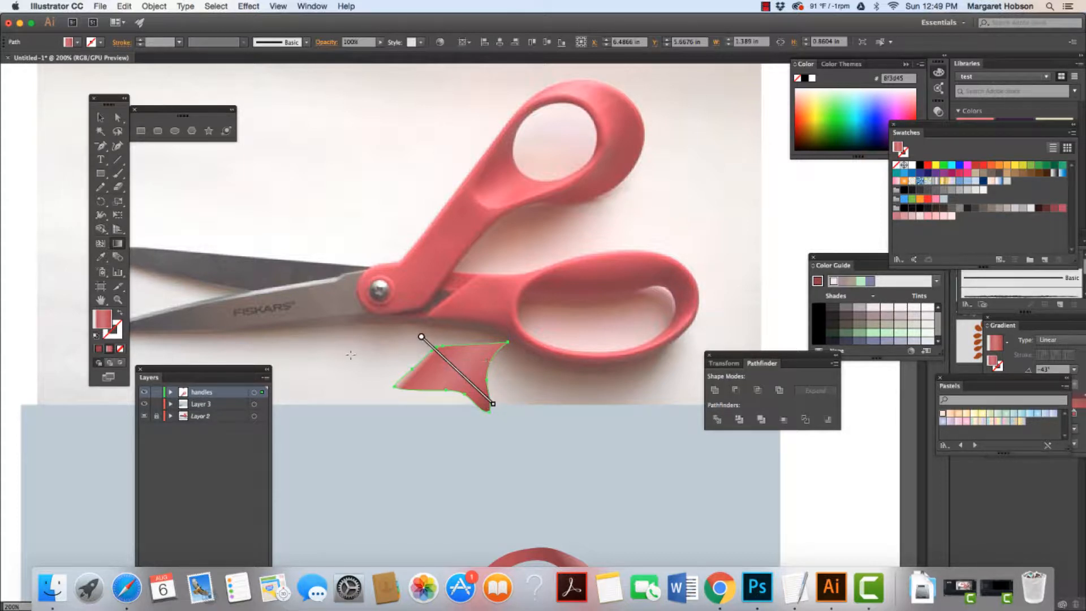
# Shift the shaded neck shape about 0.25 in to the left, away from the lower handle's loop
pyautogui.hscroll(1, 108, 123)
pyautogui.click(101, 117)
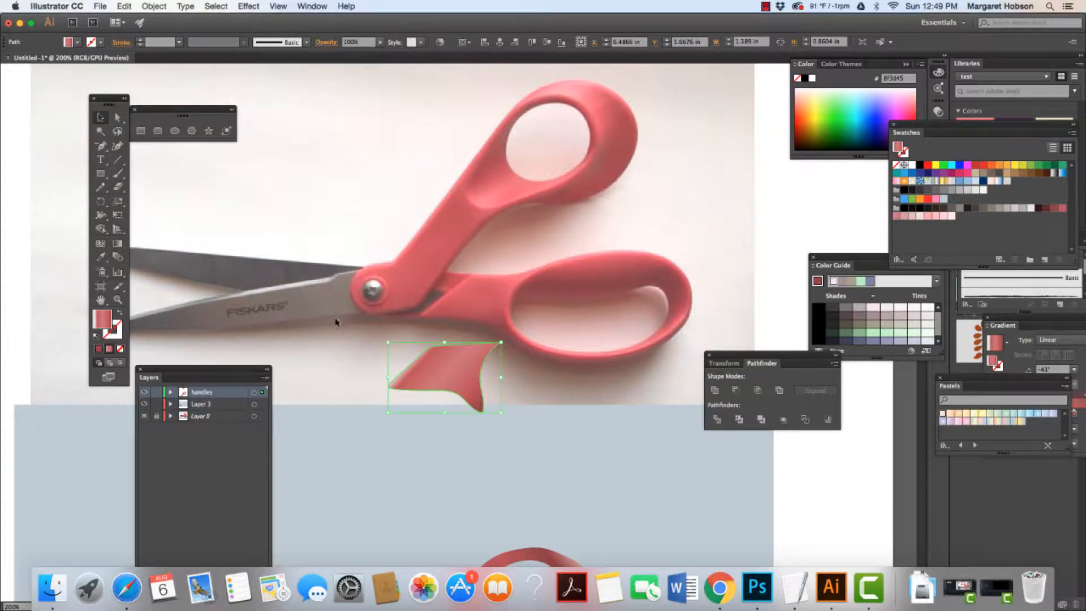
pyautogui.moveTo(442, 368)
pyautogui.mouseDown()
pyautogui.moveTo(459, 296)
pyautogui.moveTo(473, 303)
pyautogui.moveTo(421, 374)
pyautogui.mouseUp()
pyautogui.click(398, 367)
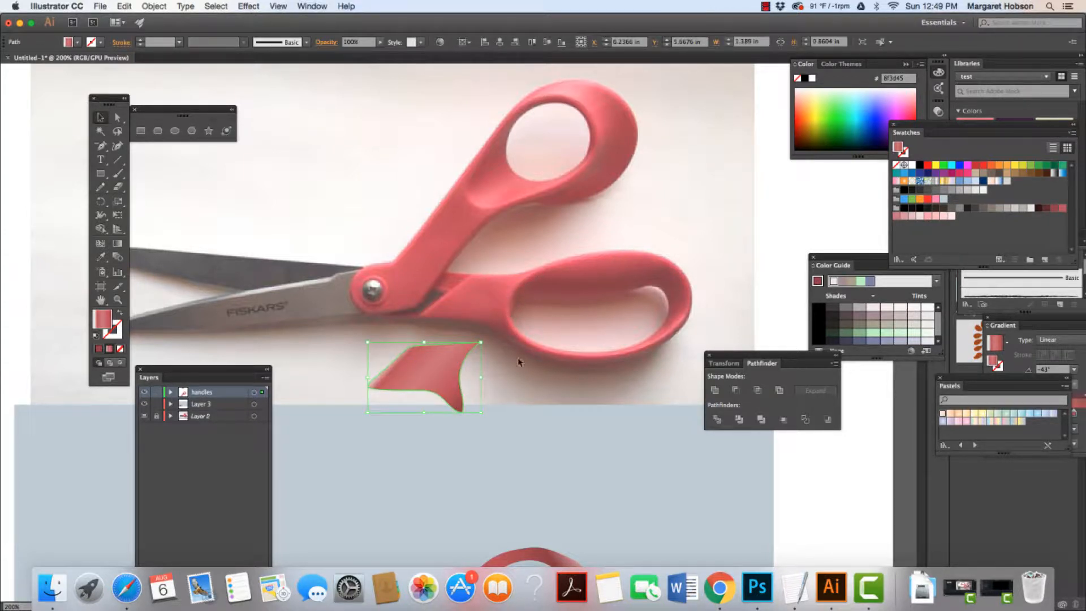
# Deselect the neck shape and trace the upper inner surface of the lower handle's loop as a closed shape with the Pencil tool
pyautogui.click(529, 394)
pyautogui.press('i')
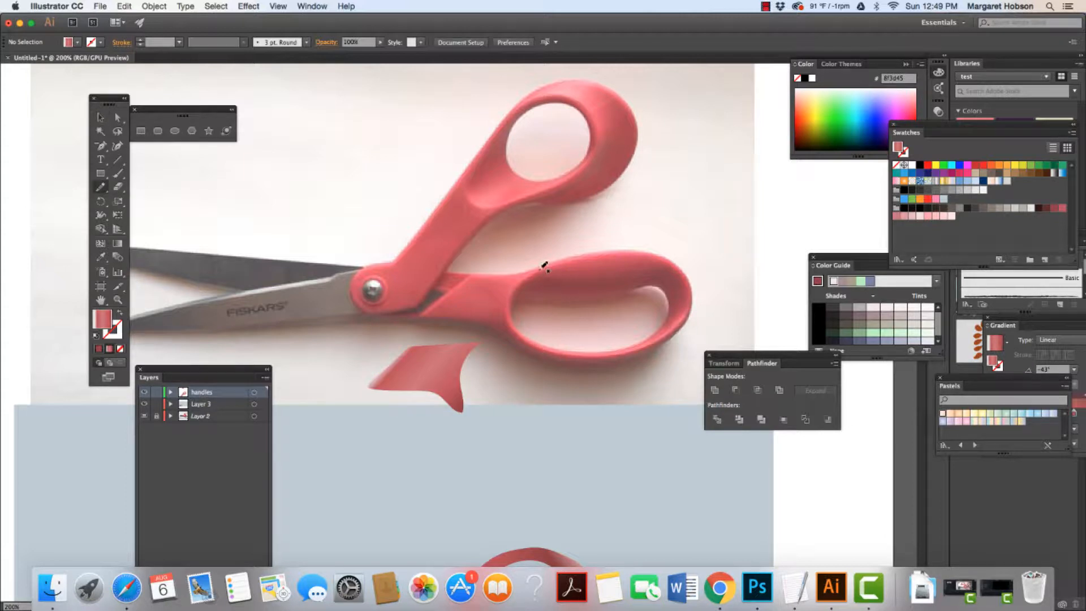
pyautogui.moveTo(521, 286)
pyautogui.mouseDown()
pyautogui.moveTo(585, 254)
pyautogui.moveTo(666, 259)
pyautogui.moveTo(663, 277)
pyautogui.moveTo(639, 289)
pyautogui.moveTo(516, 293)
pyautogui.mouseUp()
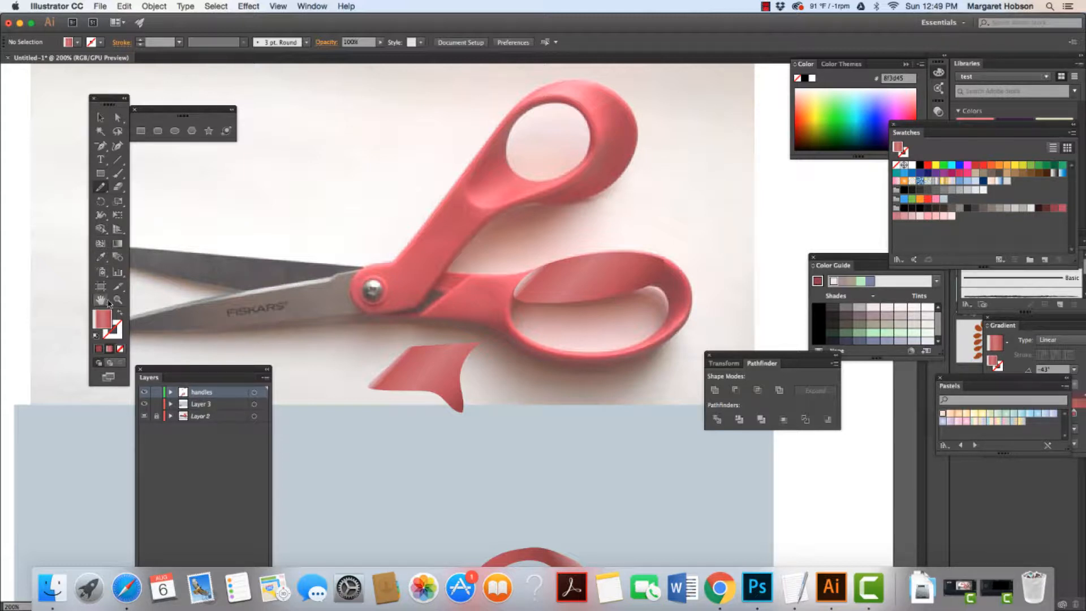
# Redirect the gradient of the traced upper inner surface of the lower loop to run lengthwise at -169.5°
pyautogui.click(117, 243)
pyautogui.click(100, 117)
pyautogui.click(572, 281)
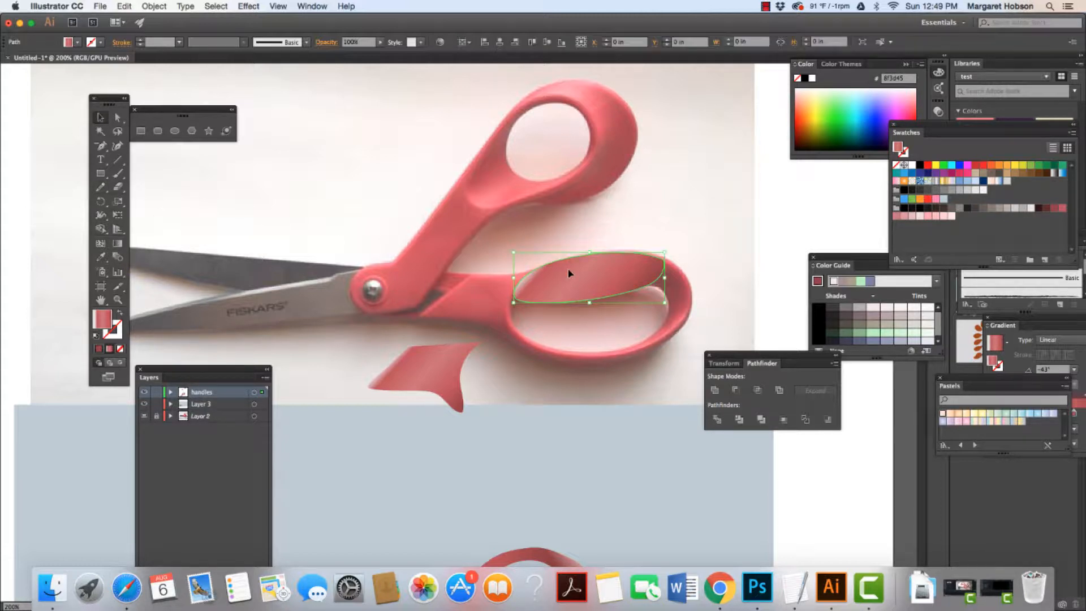
pyautogui.click(117, 243)
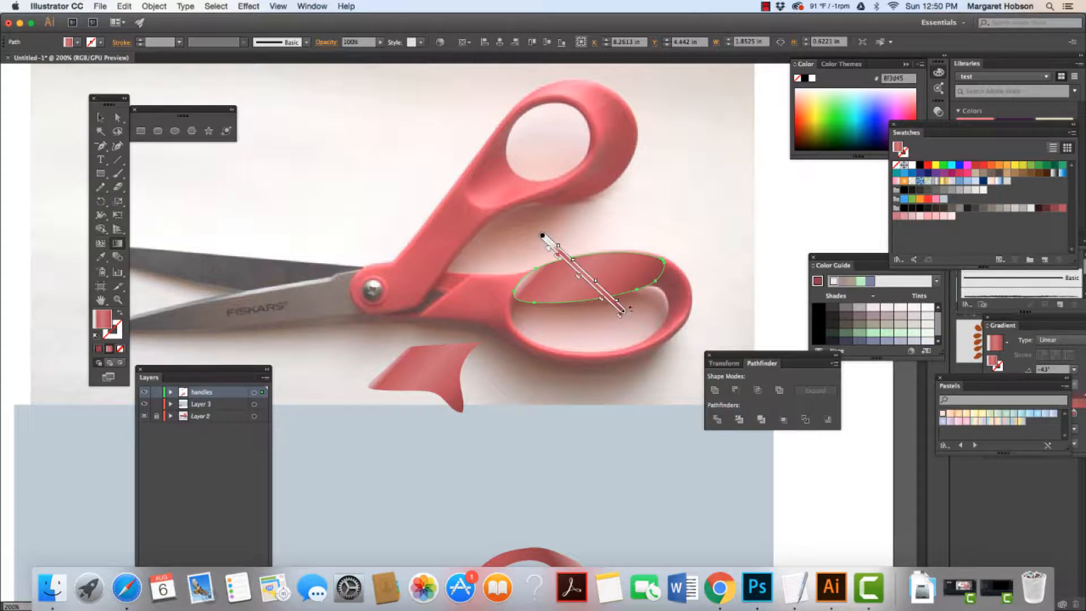
pyautogui.moveTo(630, 308)
pyautogui.mouseDown()
pyautogui.moveTo(542, 346)
pyautogui.moveTo(467, 272)
pyautogui.moveTo(463, 250)
pyautogui.mouseUp()
pyautogui.moveTo(506, 294)
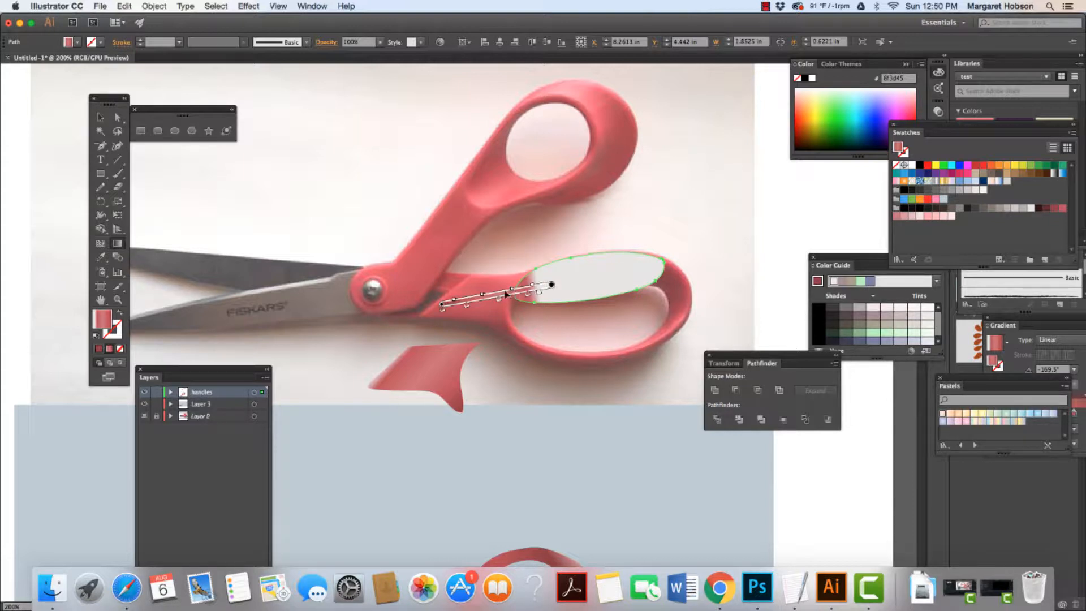
pyautogui.moveTo(476, 297); pyautogui.dragTo(577, 281)
pyautogui.moveTo(641, 273)
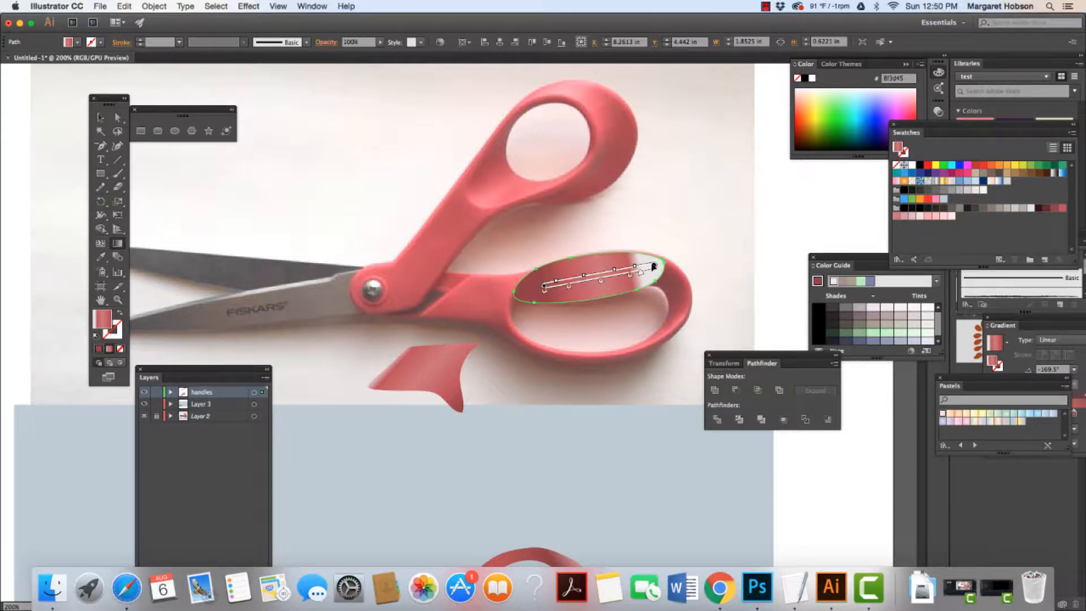
# Stretch the inner surface's gradient lengthwise so its light end extends past the shape's outer tip
pyautogui.moveTo(654, 267); pyautogui.dragTo(663, 266)
pyautogui.moveTo(616, 274)
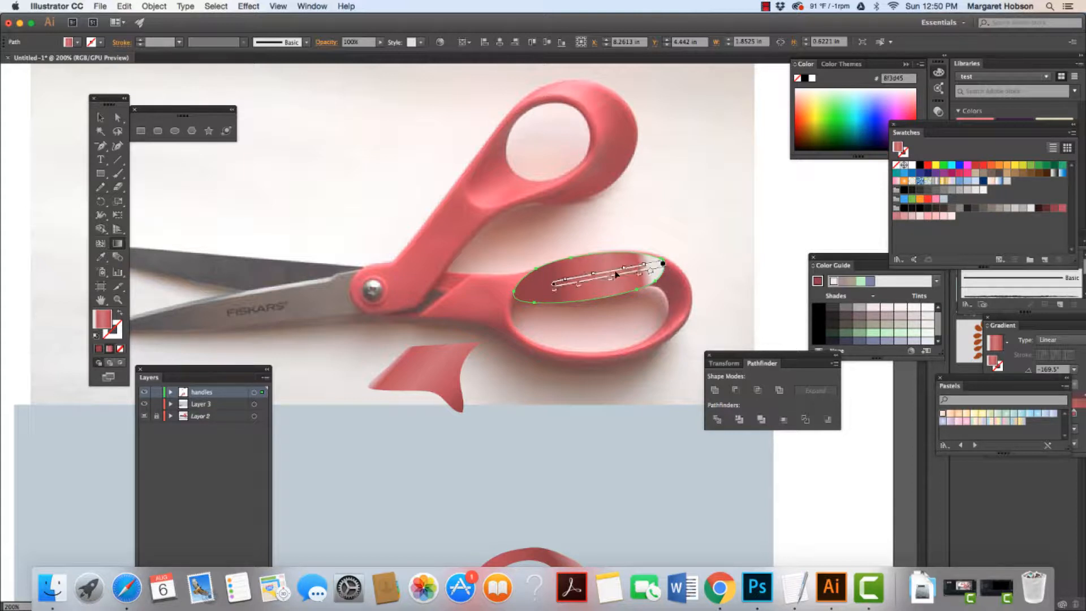
pyautogui.moveTo(551, 285); pyautogui.dragTo(497, 295)
pyautogui.moveTo(663, 263); pyautogui.dragTo(695, 258)
pyautogui.hscroll(1, 298, 252)
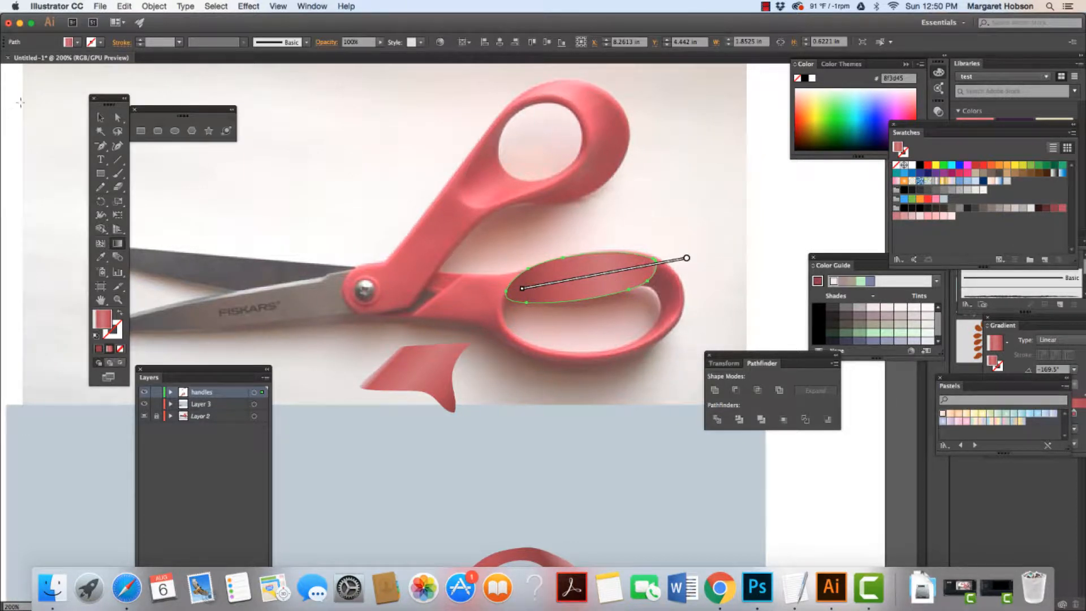
# Move the shaded inner surface shape about 0.9 in up, into the space between the two handles
pyautogui.click(100, 117)
pyautogui.click(496, 242)
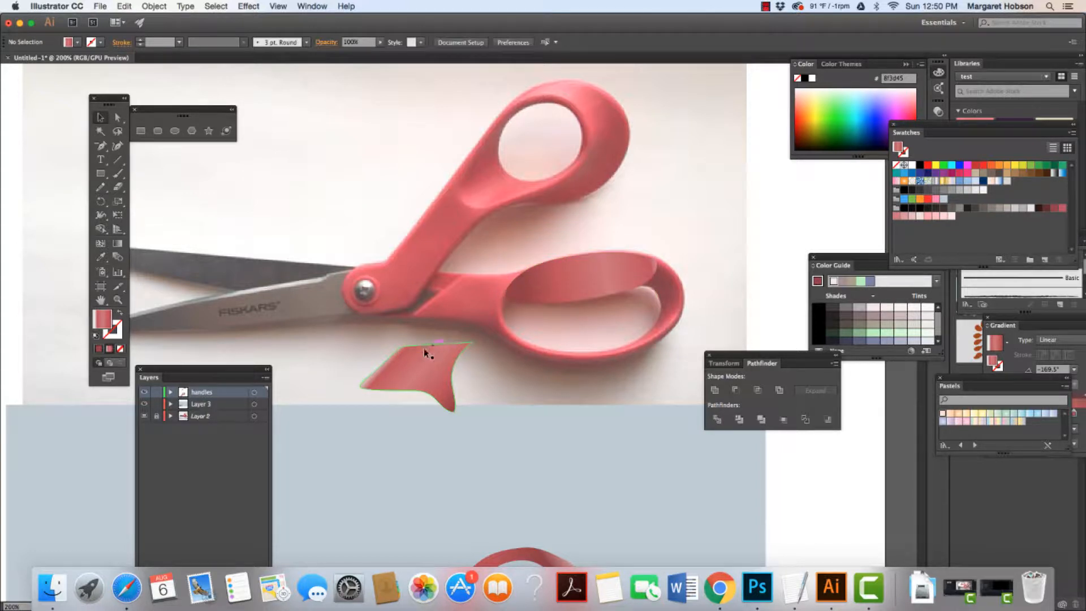
pyautogui.moveTo(573, 280); pyautogui.dragTo(612, 214)
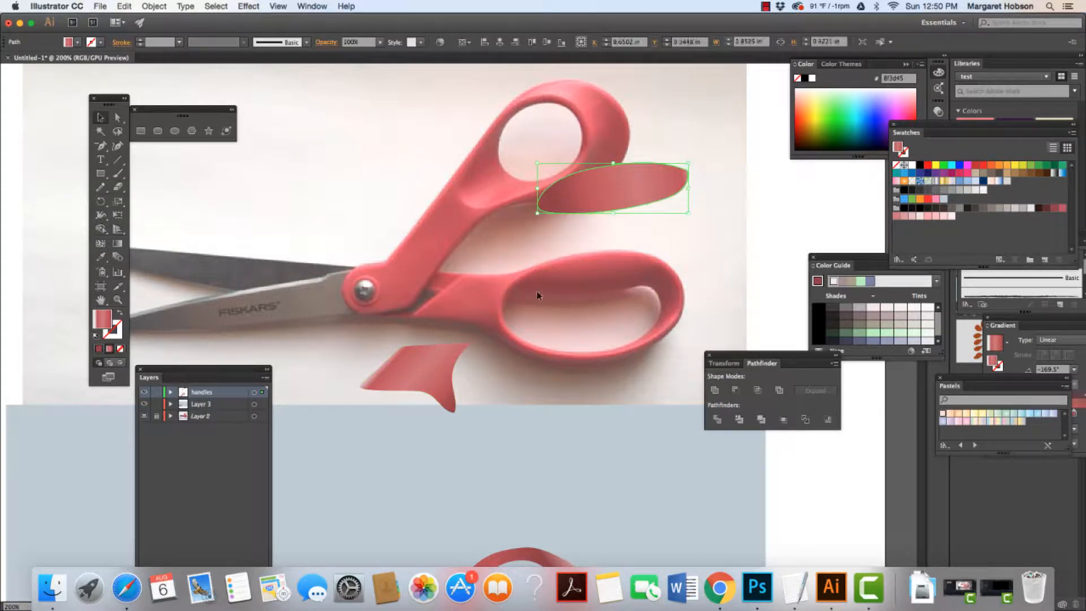
pyautogui.moveTo(596, 204); pyautogui.dragTo(570, 223)
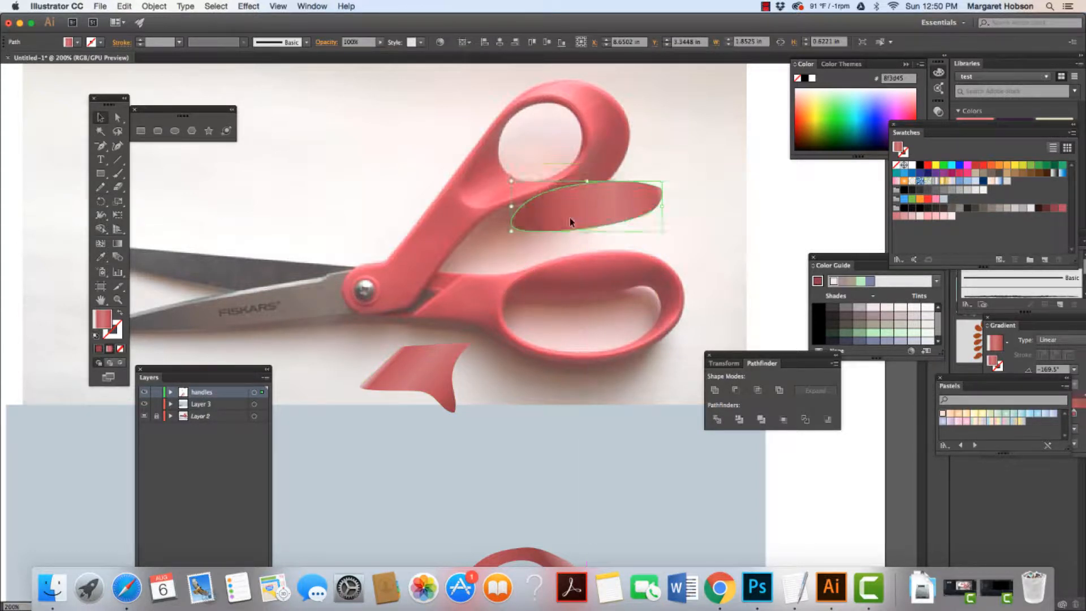
# Tilt the moved shape's gradient to -154.5°
pyautogui.click(118, 245)
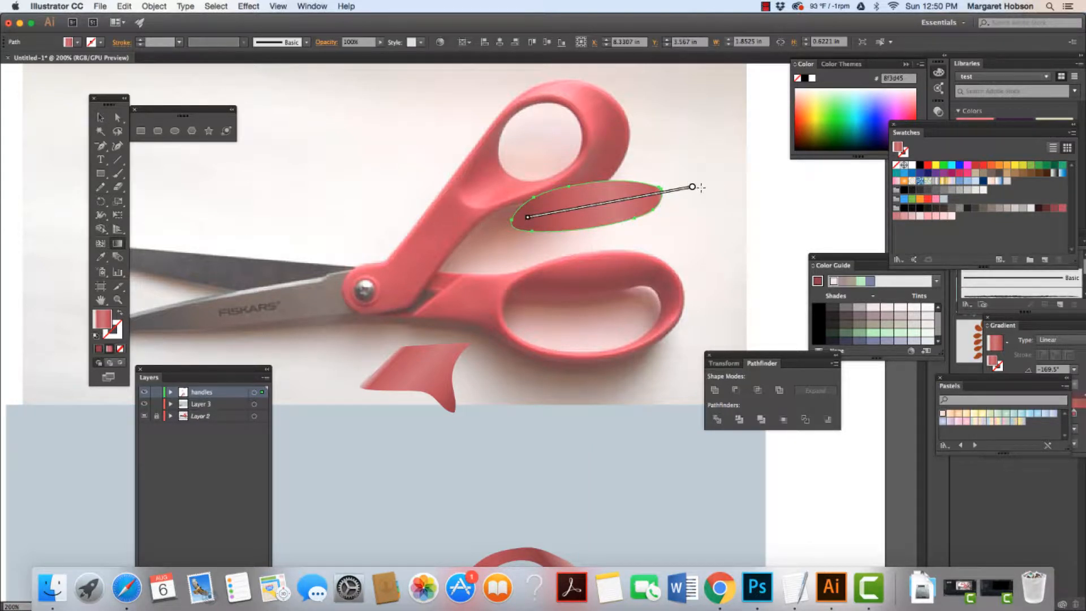
pyautogui.moveTo(697, 189)
pyautogui.moveTo(525, 219); pyautogui.dragTo(541, 257)
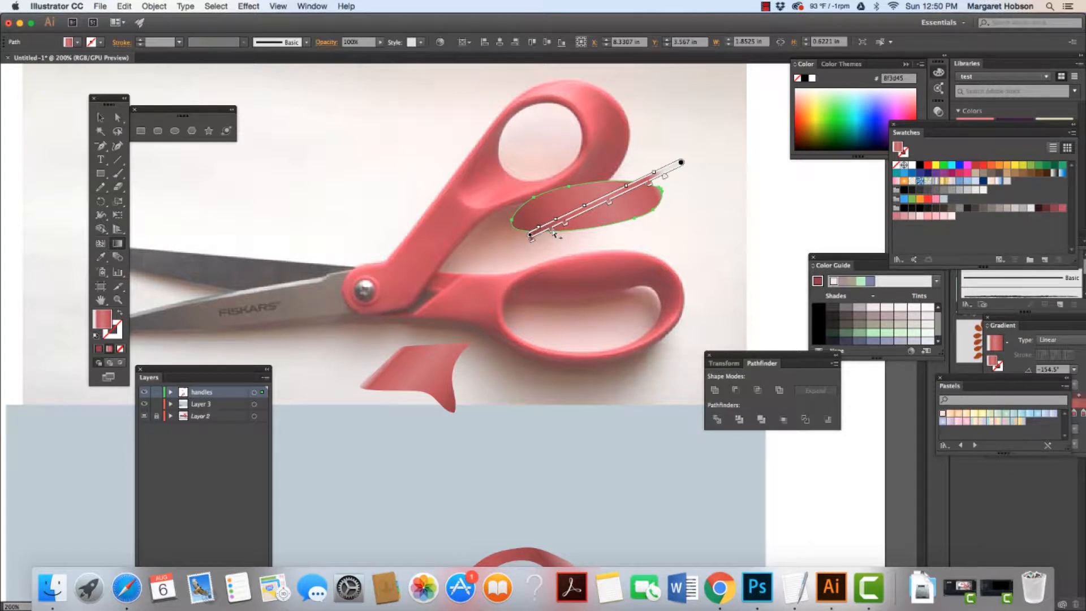
# Set the gradient's 86.64% stop to swatch R=143 G=61 B=69 and add a dark red stop at 60.68%
pyautogui.doubleClick(553, 233)
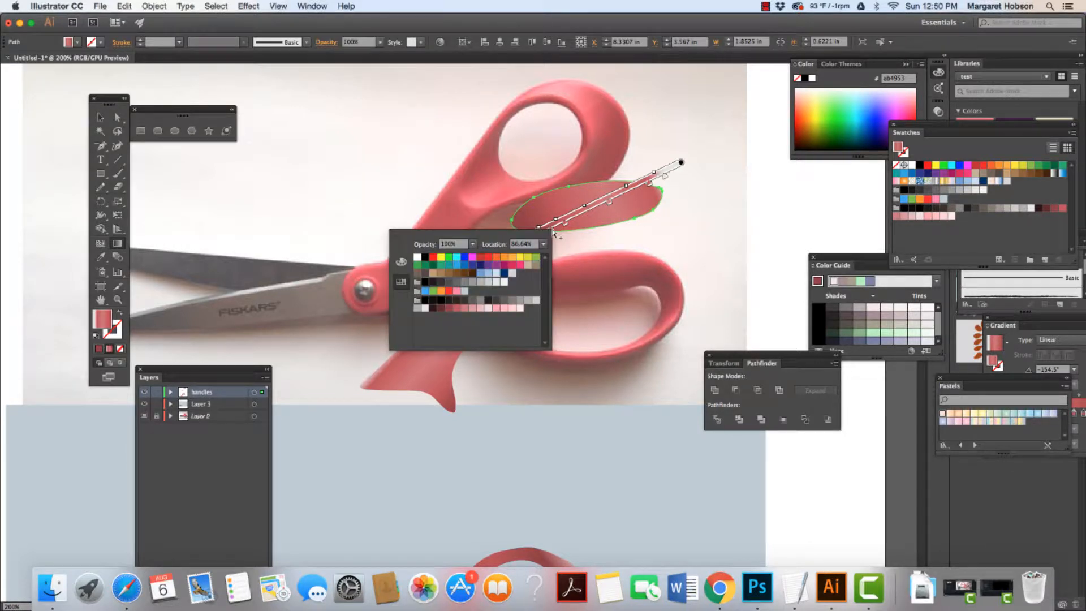
pyautogui.click(449, 308)
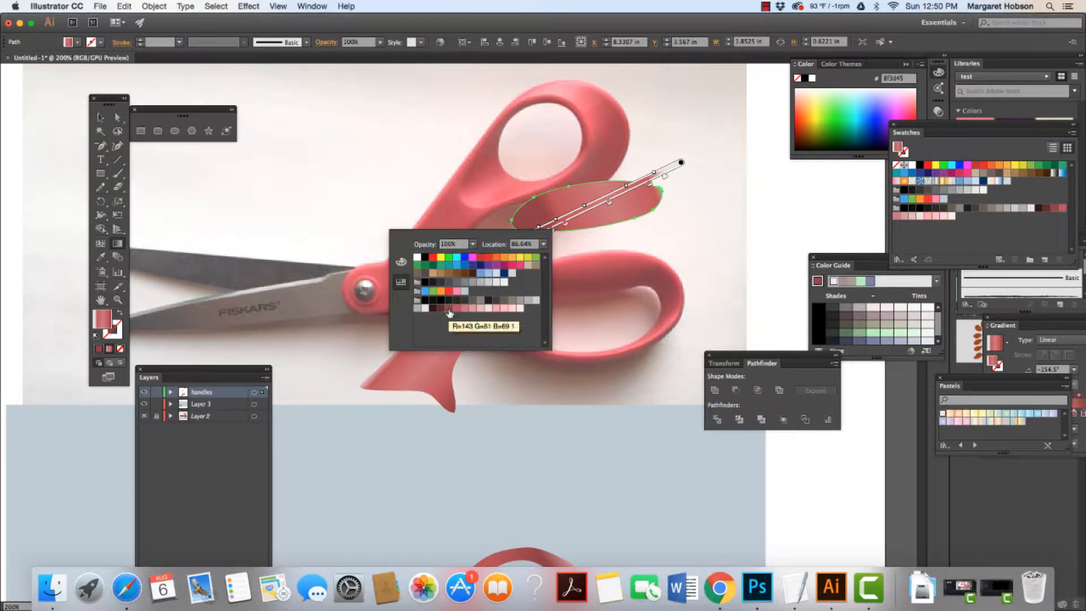
pyautogui.click(588, 215)
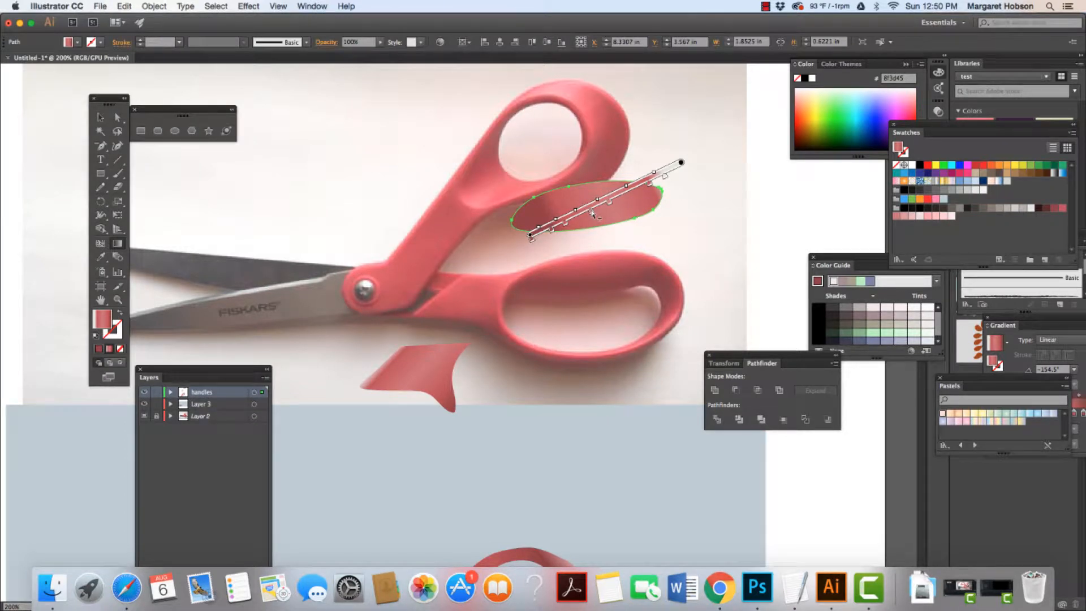
pyautogui.doubleClick(593, 213)
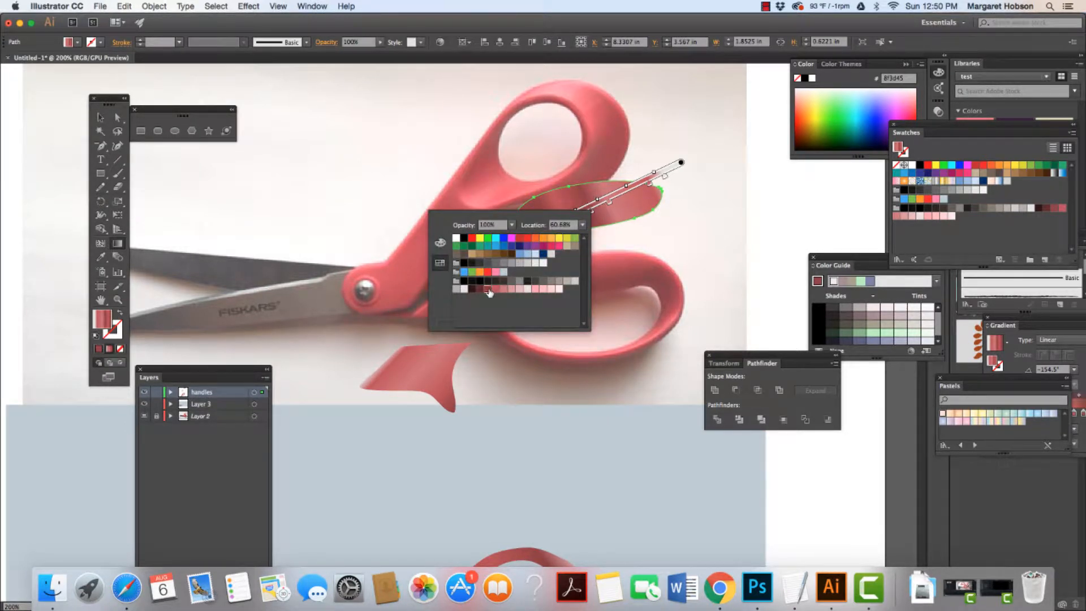
pyautogui.click(686, 221)
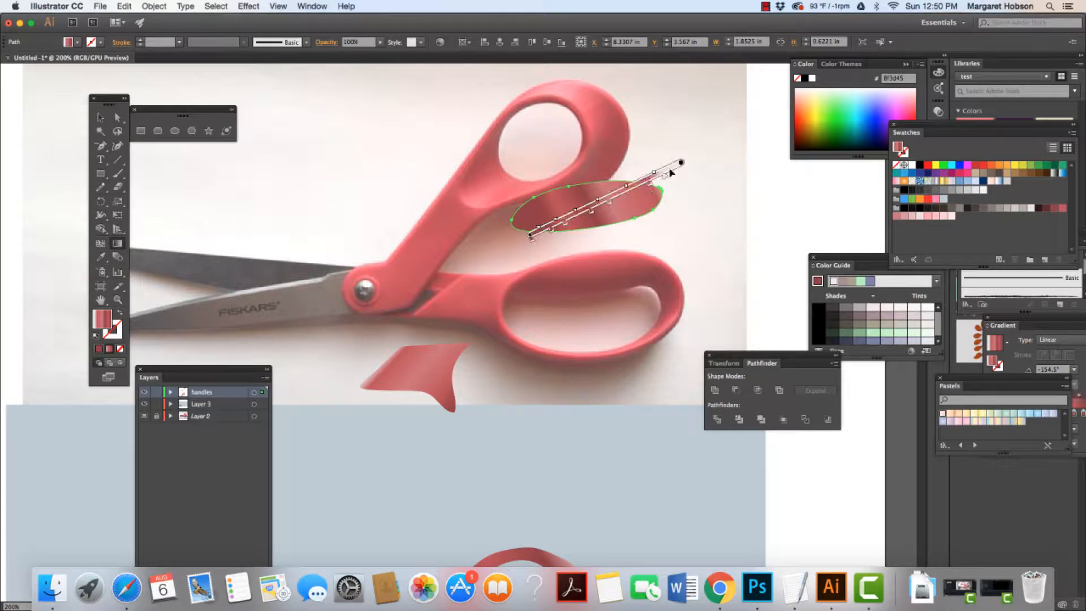
# Rotate the inner surface's gradient to a nearly vertical -92.9° and shift it upward across the shape
pyautogui.moveTo(688, 163)
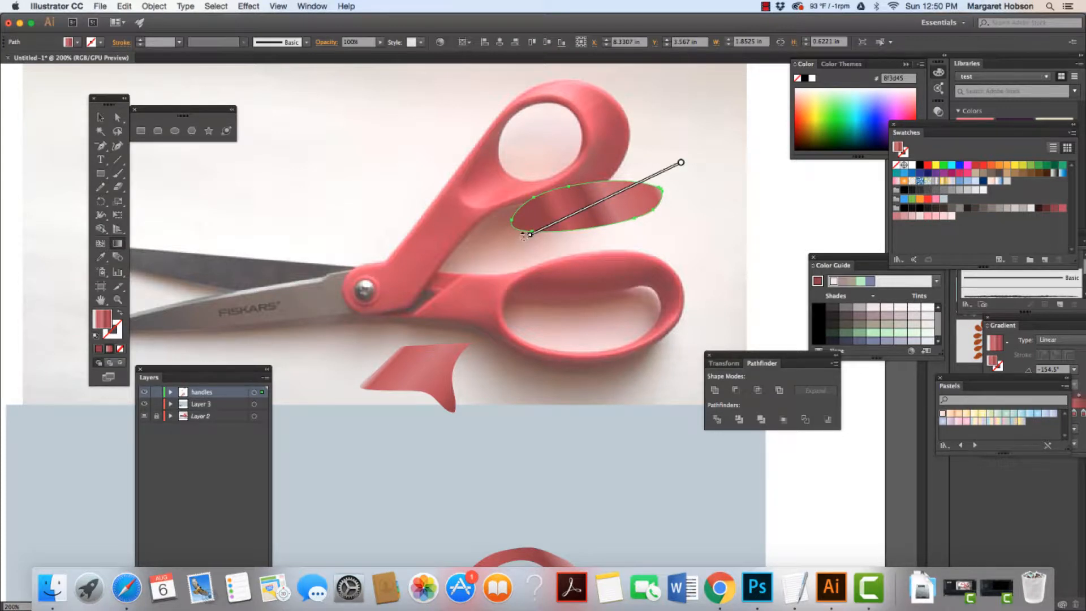
pyautogui.moveTo(524, 235)
pyautogui.mouseDown()
pyautogui.moveTo(586, 302)
pyautogui.moveTo(658, 331)
pyautogui.mouseUp()
pyautogui.moveTo(586, 215)
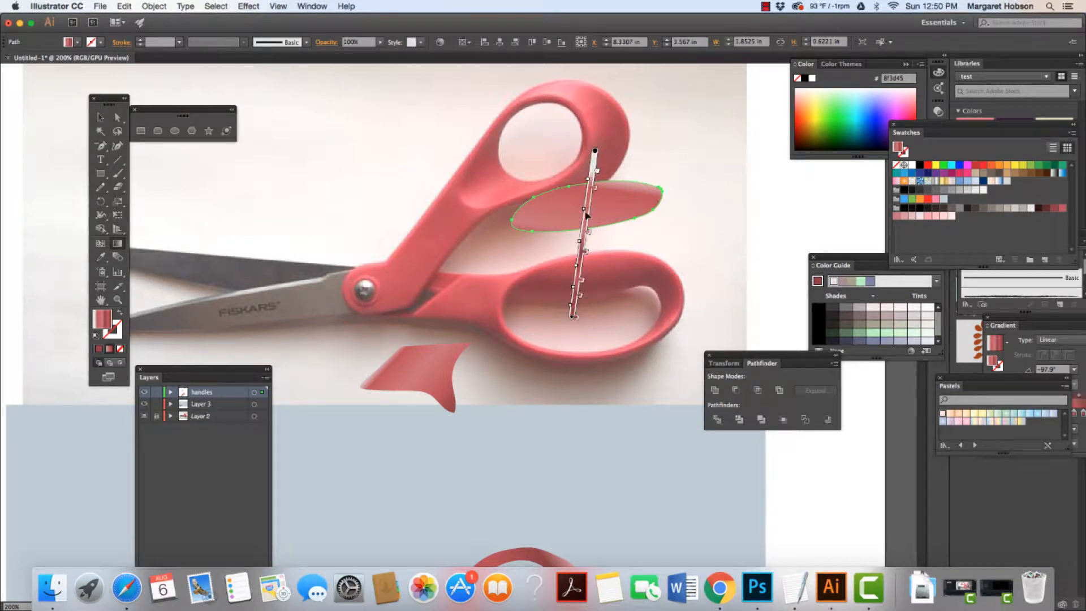
pyautogui.moveTo(586, 215); pyautogui.dragTo(599, 129)
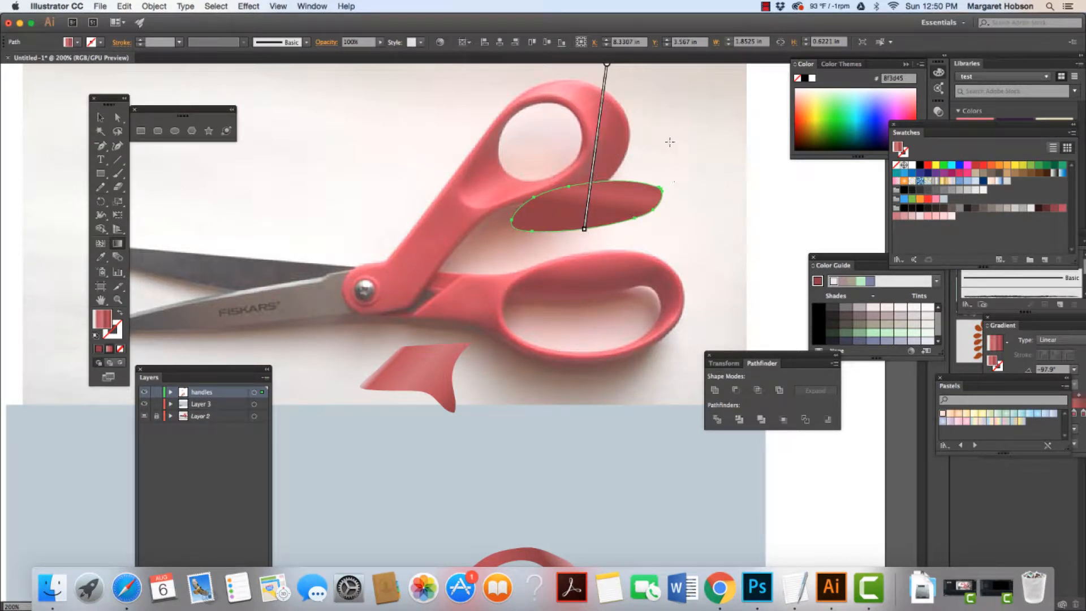
pyautogui.press('super+minus')
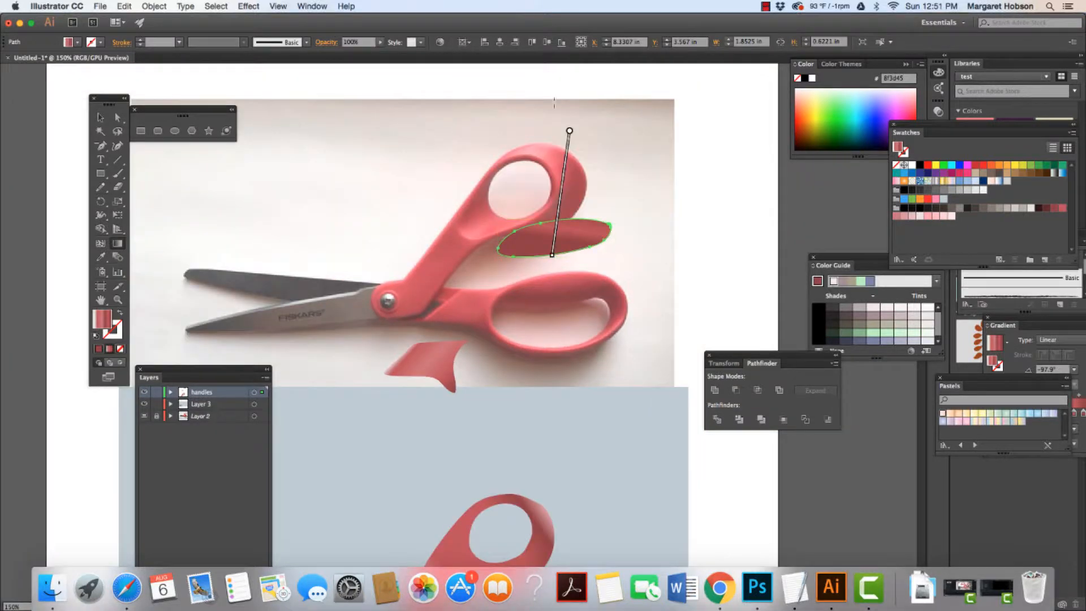
pyautogui.moveTo(572, 130)
pyautogui.moveTo(558, 259); pyautogui.dragTo(560, 256)
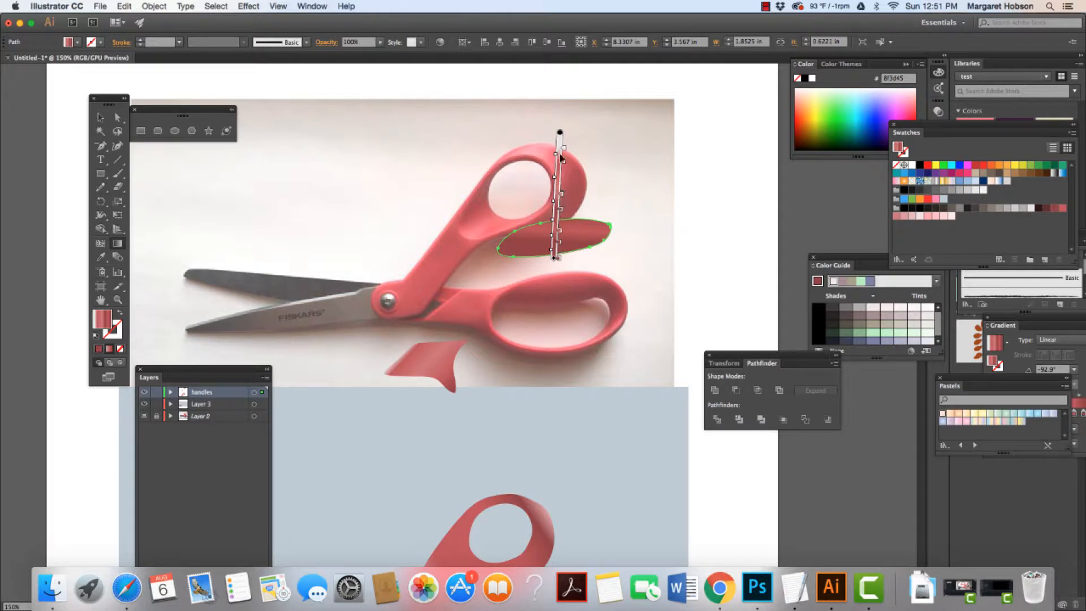
# Shorten the vertical gradient by pulling in its upper end, ending it just below the shape, and deselect the shape
pyautogui.hscroll(1, 560, 140)
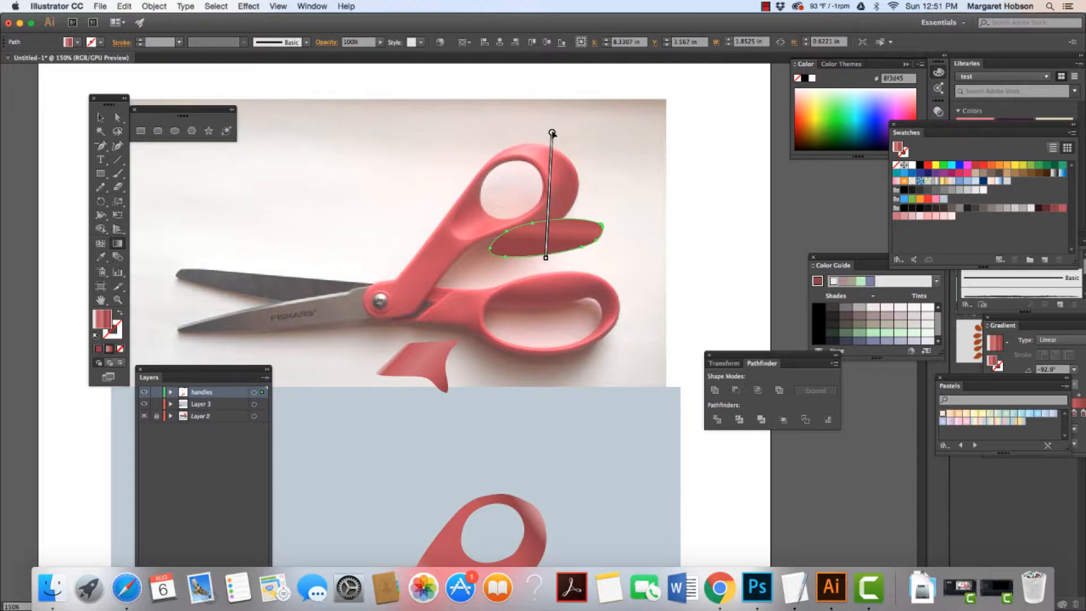
pyautogui.moveTo(552, 132); pyautogui.dragTo(551, 136)
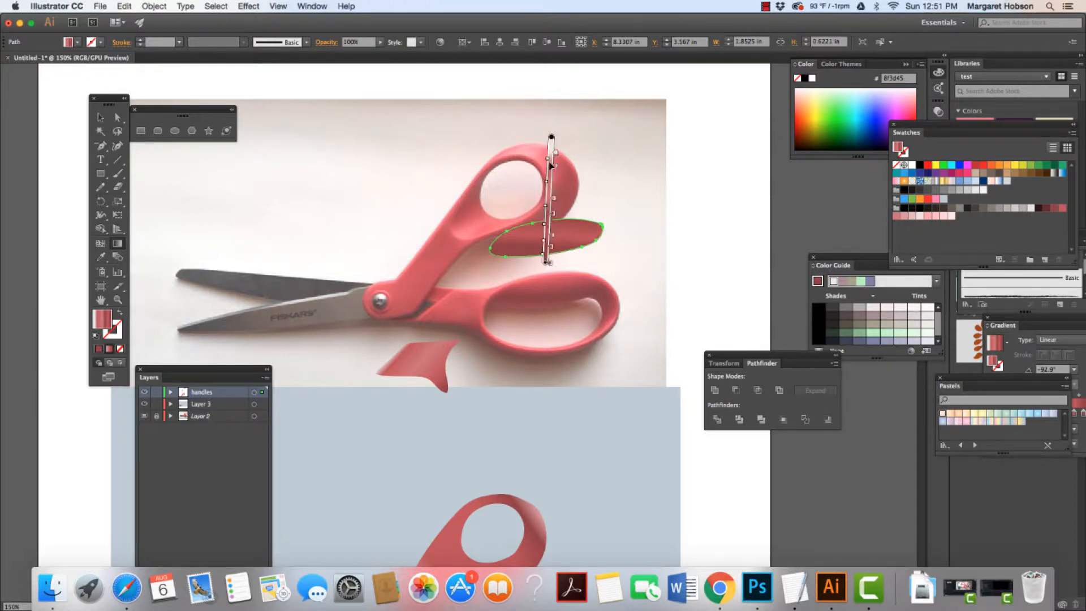
pyautogui.moveTo(547, 262); pyautogui.dragTo(547, 250)
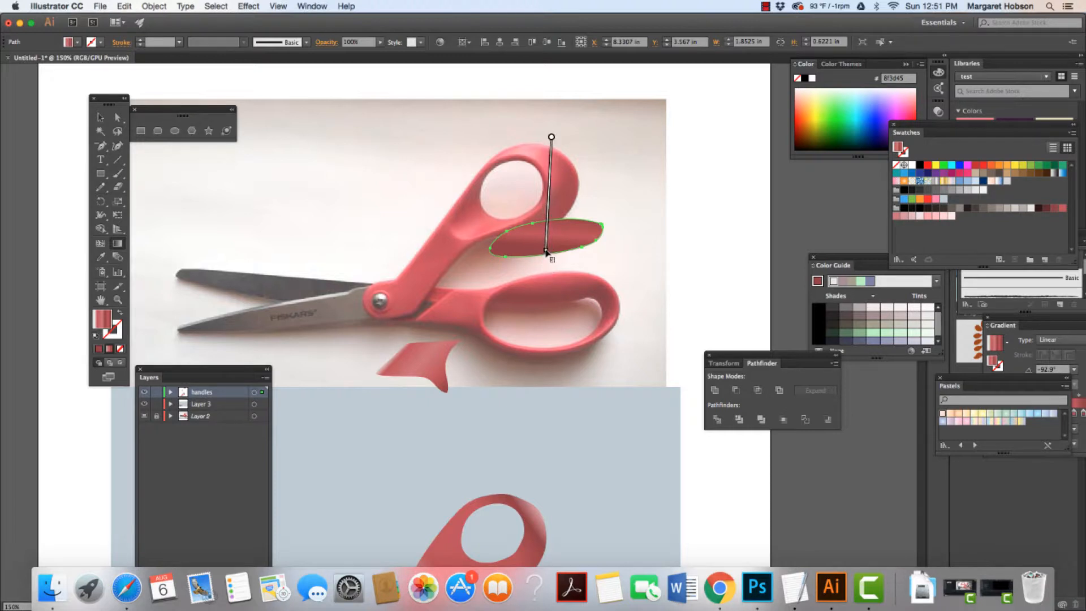
pyautogui.moveTo(551, 137); pyautogui.dragTo(551, 148)
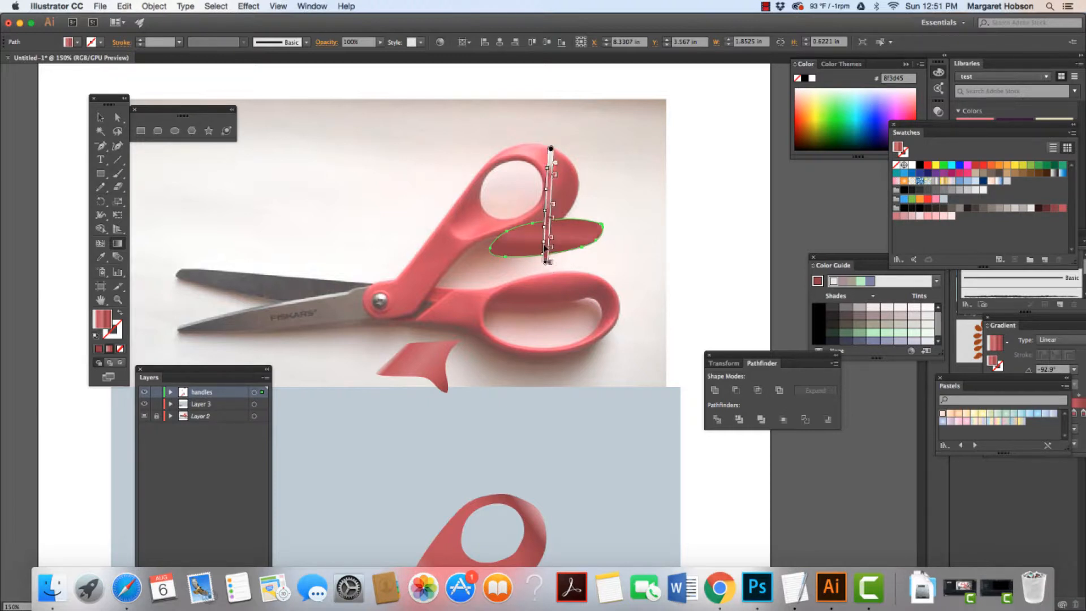
pyautogui.moveTo(546, 262); pyautogui.dragTo(547, 236)
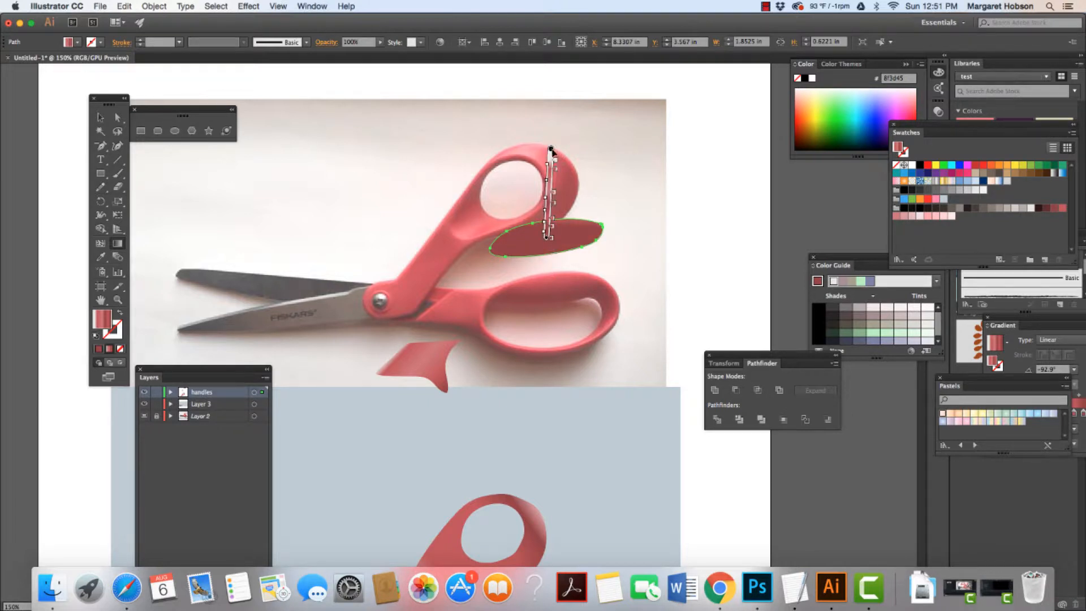
pyautogui.moveTo(551, 149); pyautogui.dragTo(550, 170)
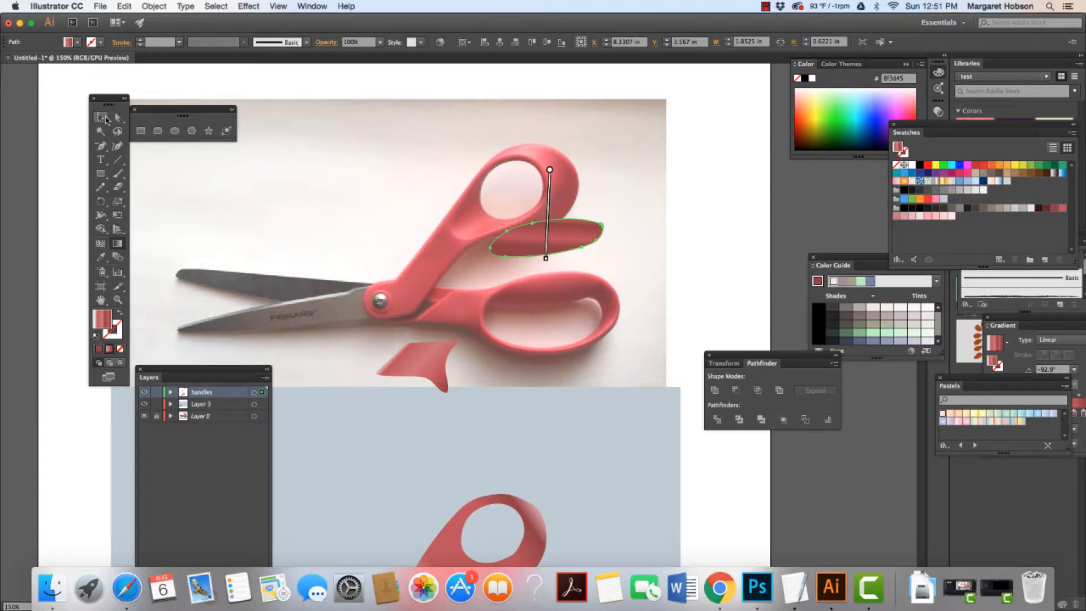
pyautogui.click(101, 117)
pyautogui.click(338, 209)
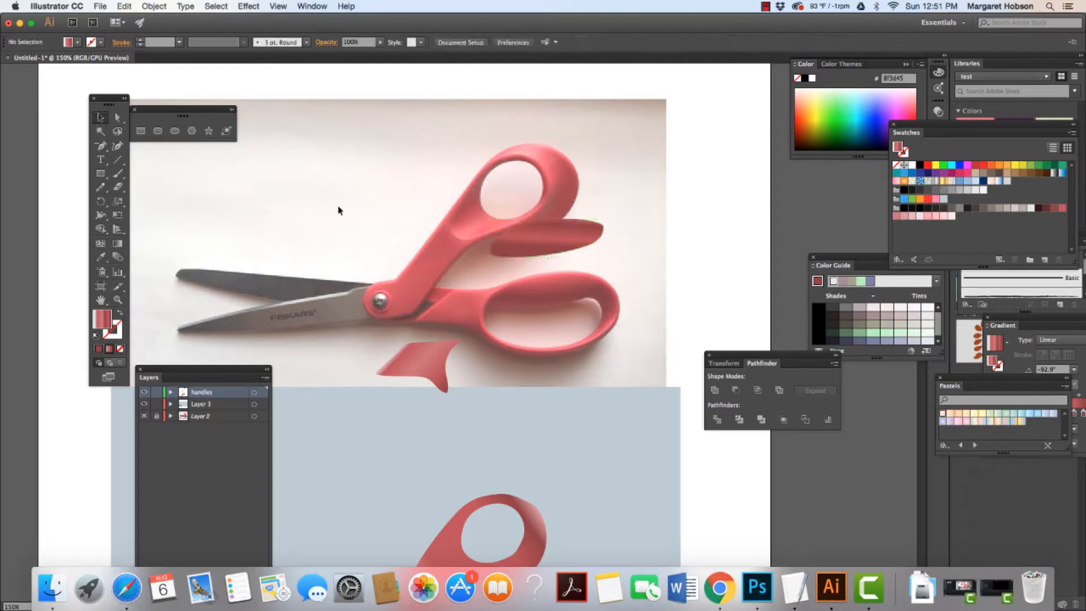
# Move the shaded inner surface back onto the lower loop and the neck shape back onto the lower handle's neck
pyautogui.moveTo(547, 231); pyautogui.dragTo(546, 293)
pyautogui.click(636, 277)
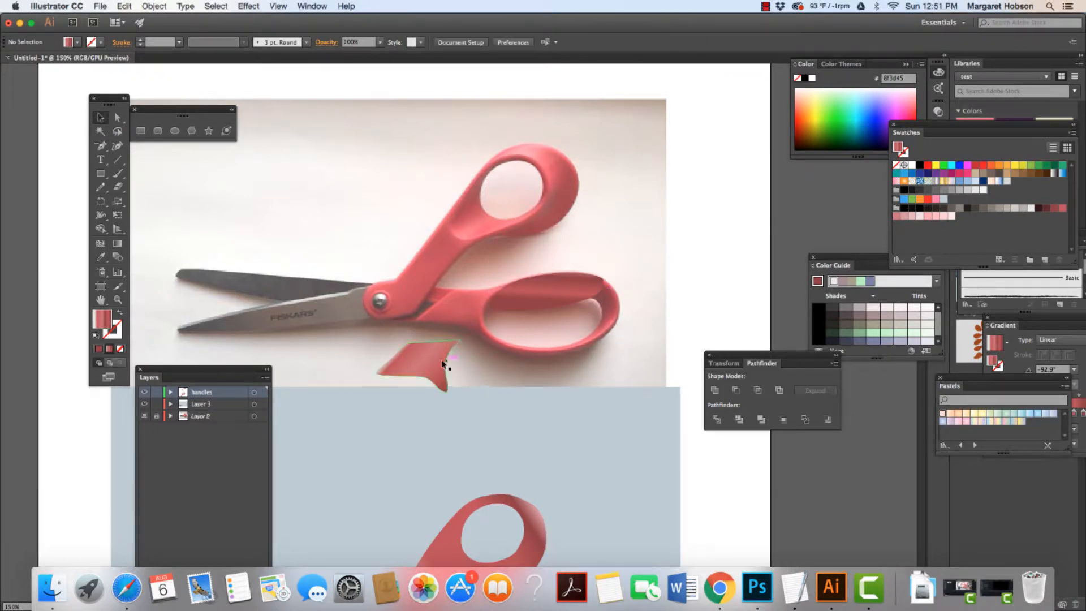
pyautogui.moveTo(455, 355); pyautogui.dragTo(464, 312)
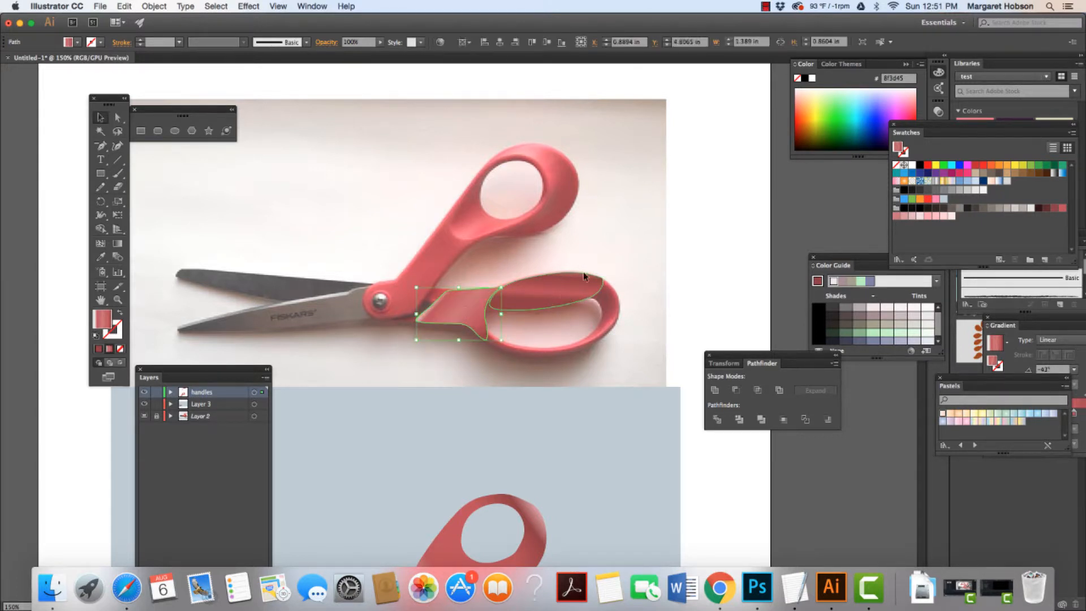
pyautogui.click(587, 228)
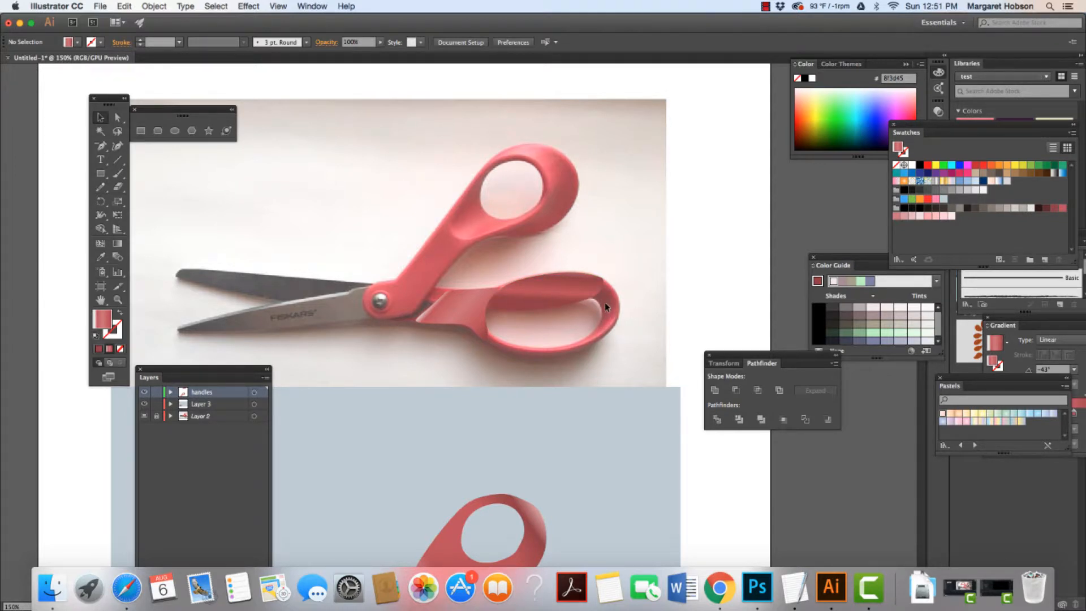
# Trace the inner surface at the outer end of the lower loop with the Pencil tool and set the fill to none
pyautogui.press('super+equal')
pyautogui.press('super+equal')
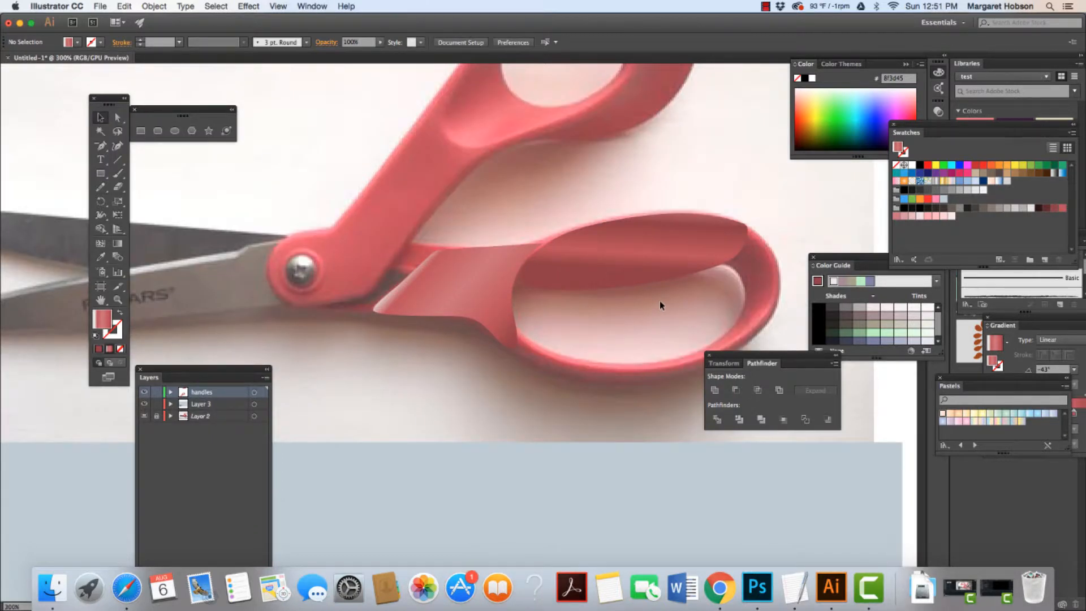
pyautogui.press('space')
pyautogui.moveTo(660, 300); pyautogui.dragTo(546, 291)
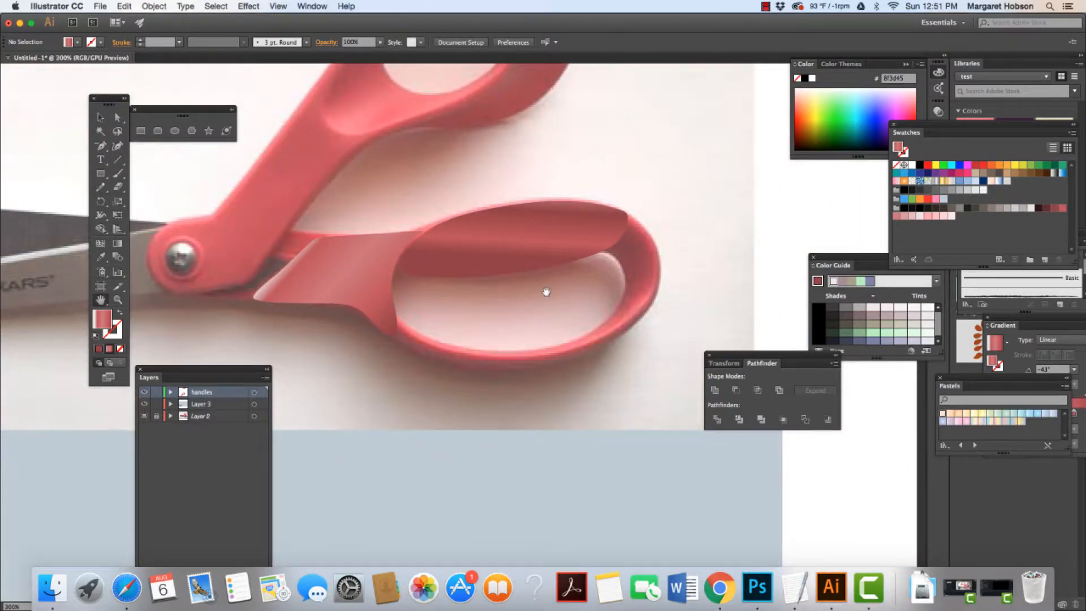
pyautogui.press('n')
pyautogui.moveTo(609, 253)
pyautogui.mouseDown()
pyautogui.moveTo(626, 295)
pyautogui.moveTo(648, 289)
pyautogui.moveTo(659, 258)
pyautogui.moveTo(643, 220)
pyautogui.moveTo(619, 212)
pyautogui.moveTo(607, 250)
pyautogui.moveTo(615, 246)
pyautogui.mouseUp()
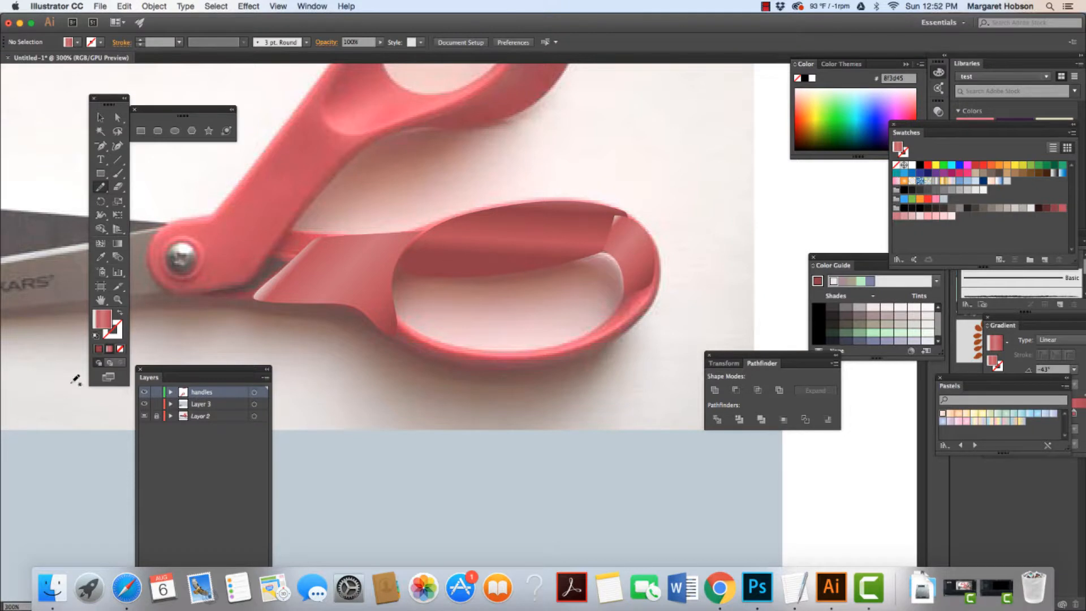
pyautogui.click(121, 350)
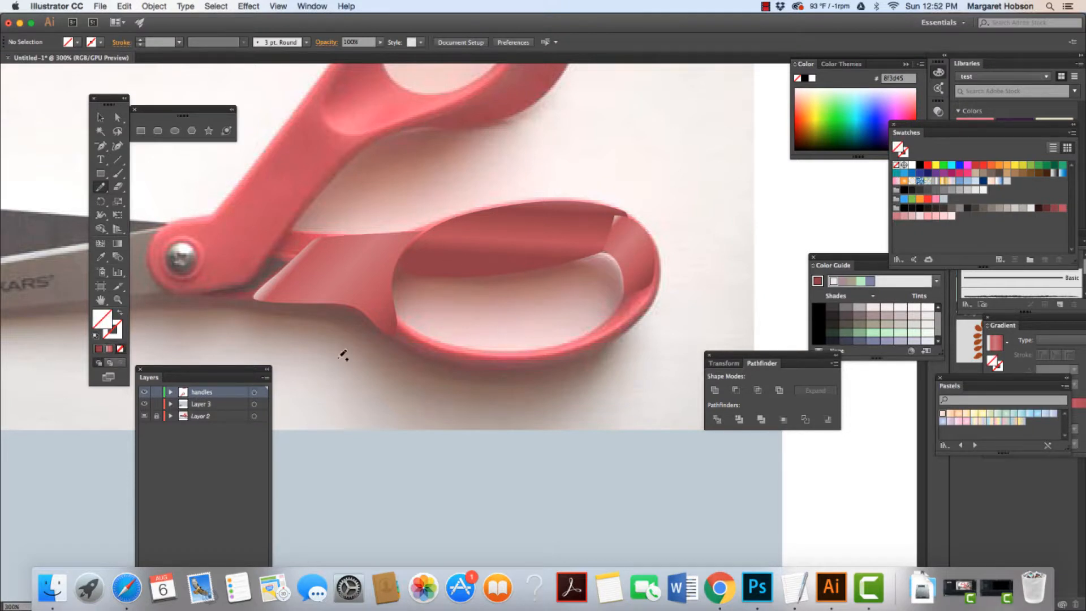
# Fill the inner surface at the lower loop's outer end with solid dark red #86434a, sampled with the Eyedropper
pyautogui.click(100, 117)
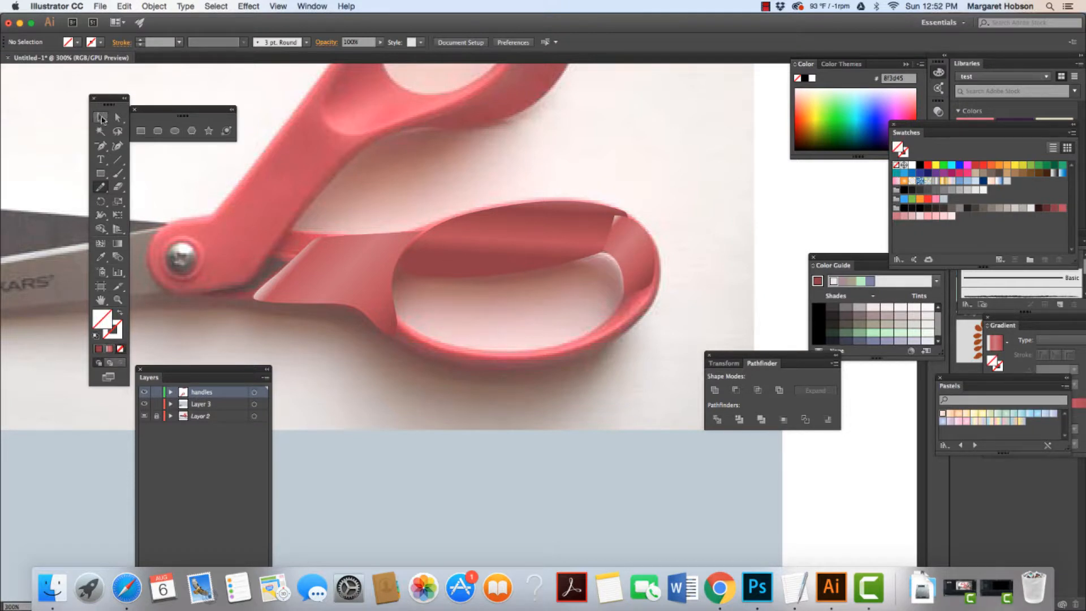
pyautogui.click(644, 257)
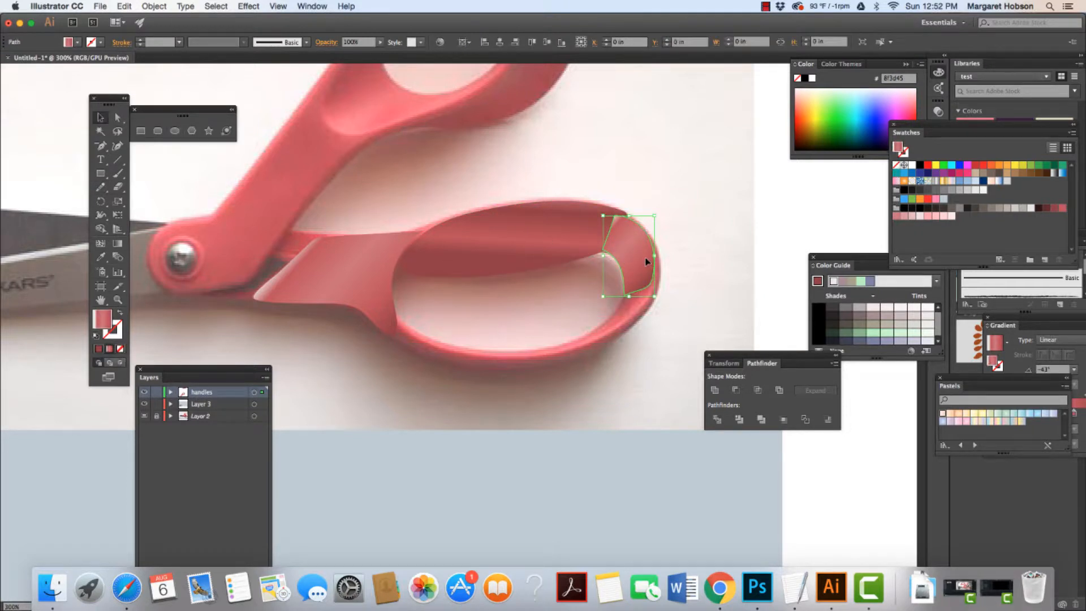
pyautogui.click(120, 349)
pyautogui.press('i')
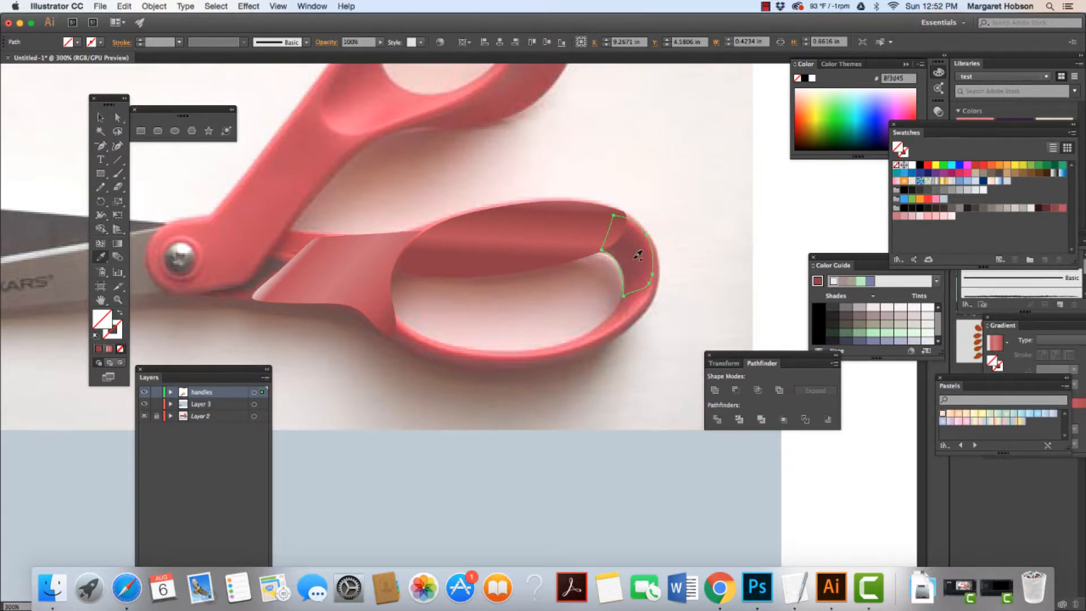
pyautogui.click(505, 244)
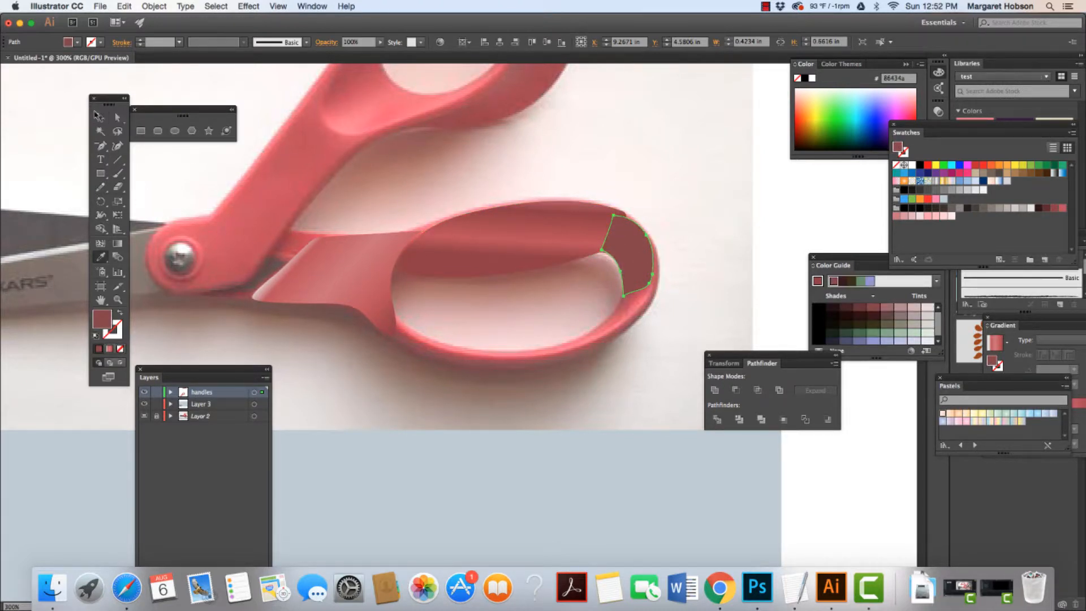
# Move the long shaded inner surface up off the lower loop and trace the dark shadow beneath it with the Pencil tool
pyautogui.click(100, 117)
pyautogui.moveTo(516, 255); pyautogui.dragTo(511, 174)
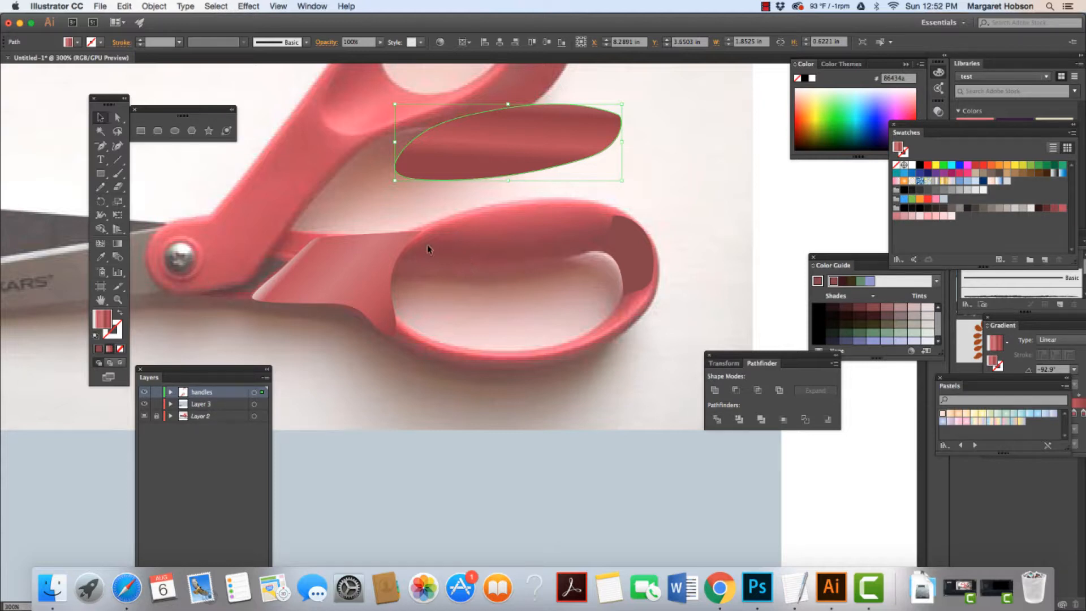
pyautogui.press('n')
pyautogui.moveTo(431, 243)
pyautogui.mouseDown()
pyautogui.moveTo(601, 226)
pyautogui.moveTo(599, 242)
pyautogui.moveTo(554, 261)
pyautogui.moveTo(411, 268)
pyautogui.moveTo(415, 244)
pyautogui.mouseUp()
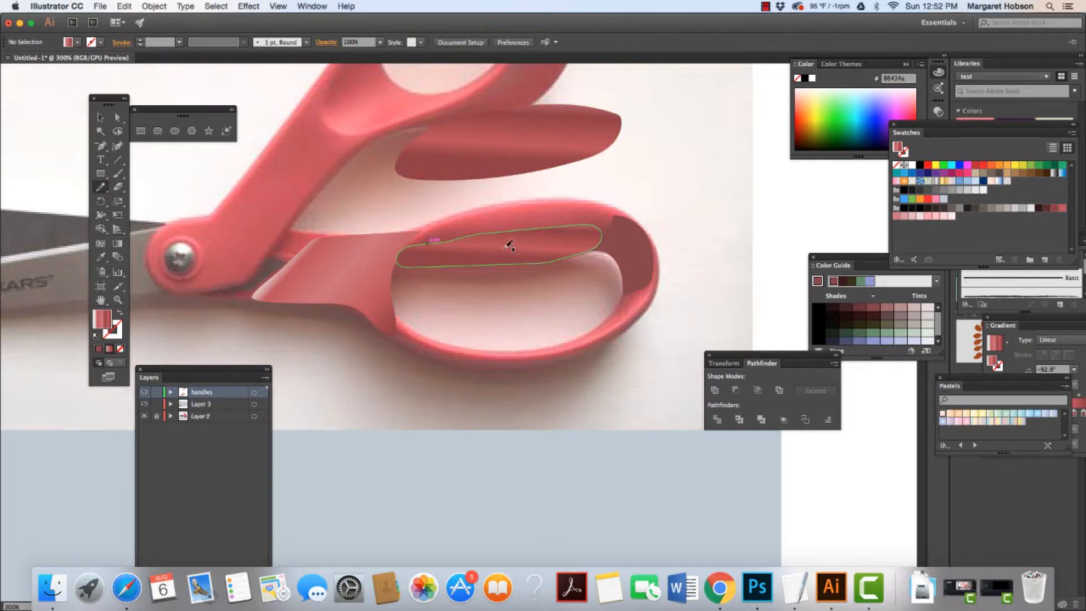
pyautogui.click(120, 349)
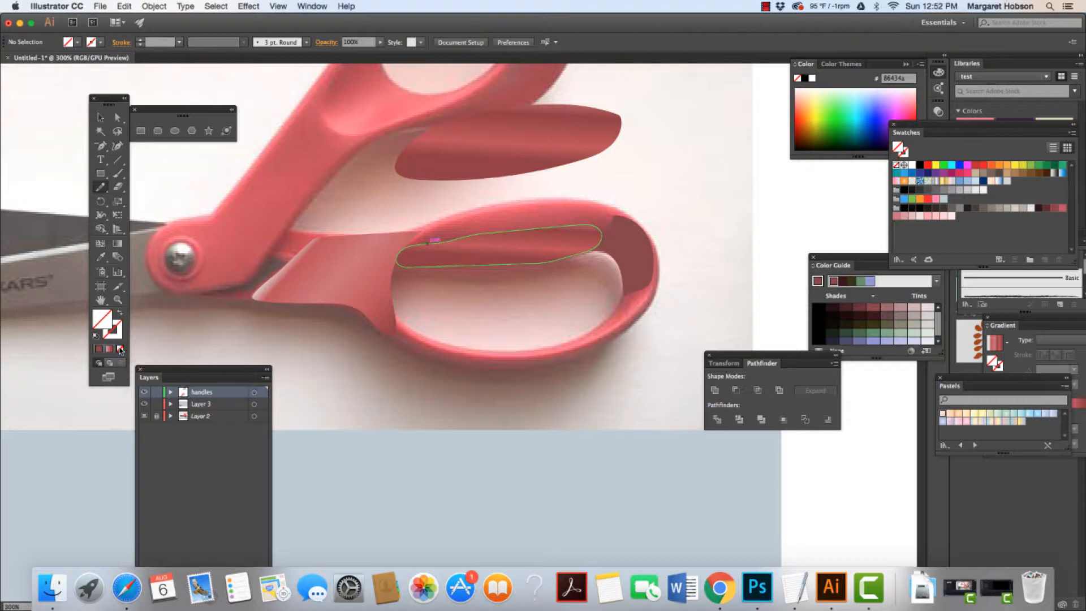
# Clear the traced shadow shape's gradient and fill it with solid dark red #893f46 sampled from the photo
pyautogui.click(102, 119)
pyautogui.click(535, 260)
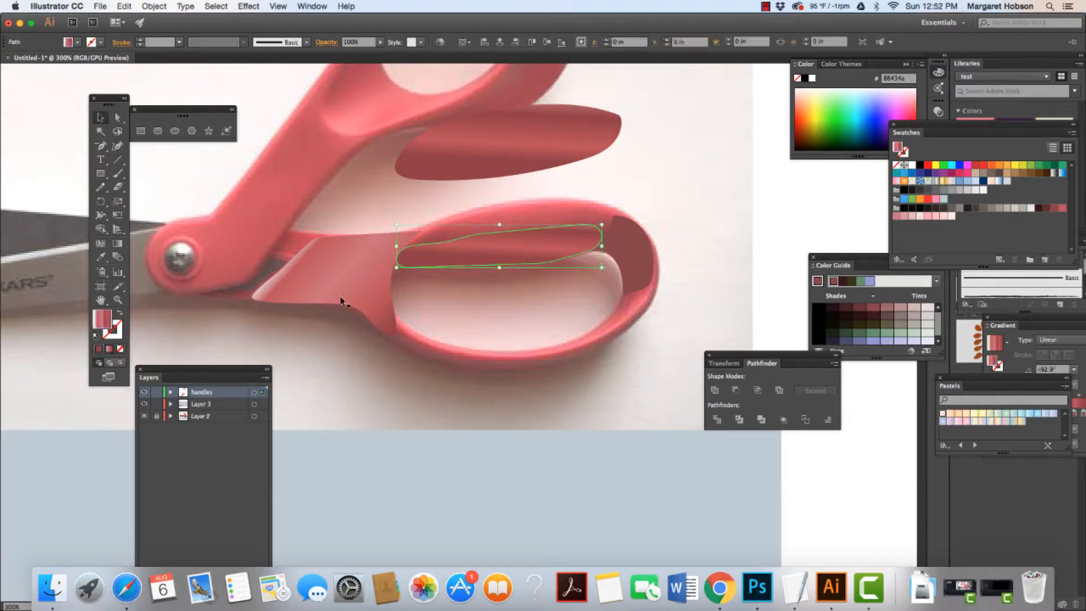
pyautogui.click(120, 349)
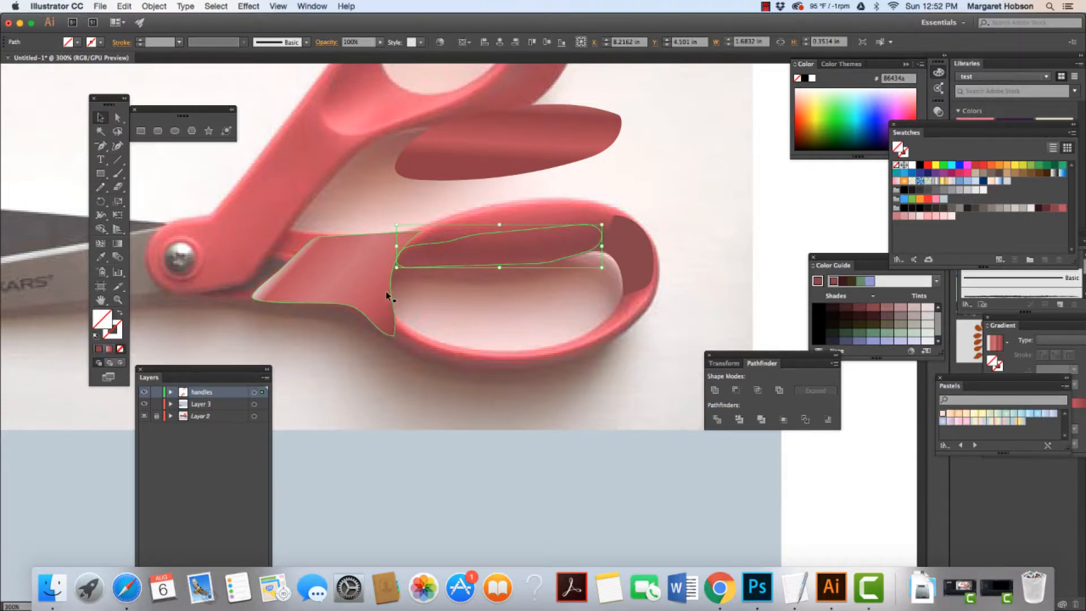
pyautogui.press('i')
pyautogui.click(482, 248)
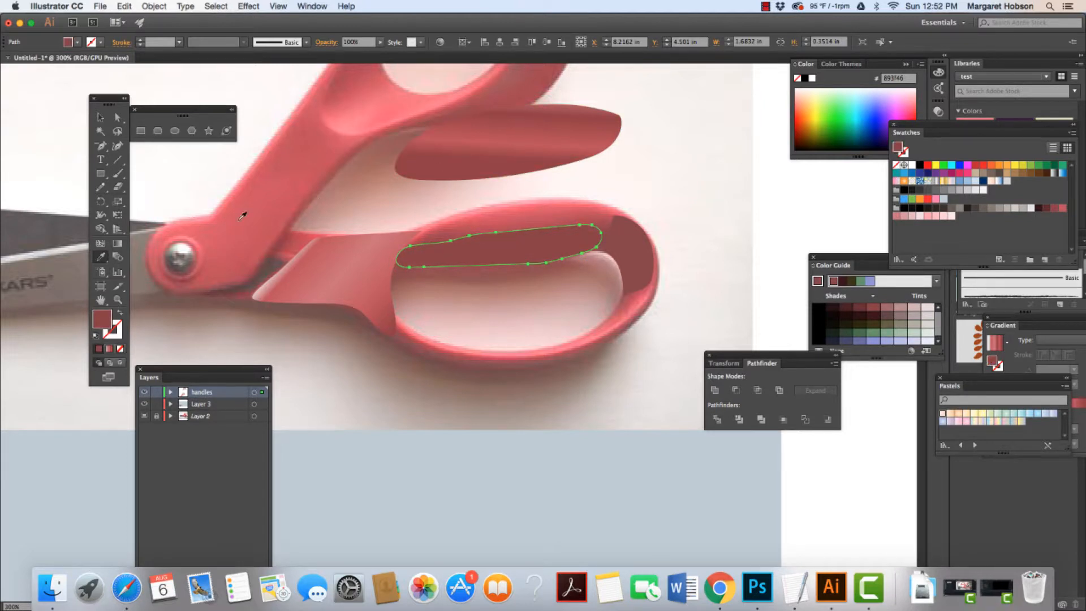
# Move the long shaded inner surface back onto the lower loop behind the shadow shape and deselect it
pyautogui.click(100, 117)
pyautogui.moveTo(483, 150); pyautogui.dragTo(478, 228)
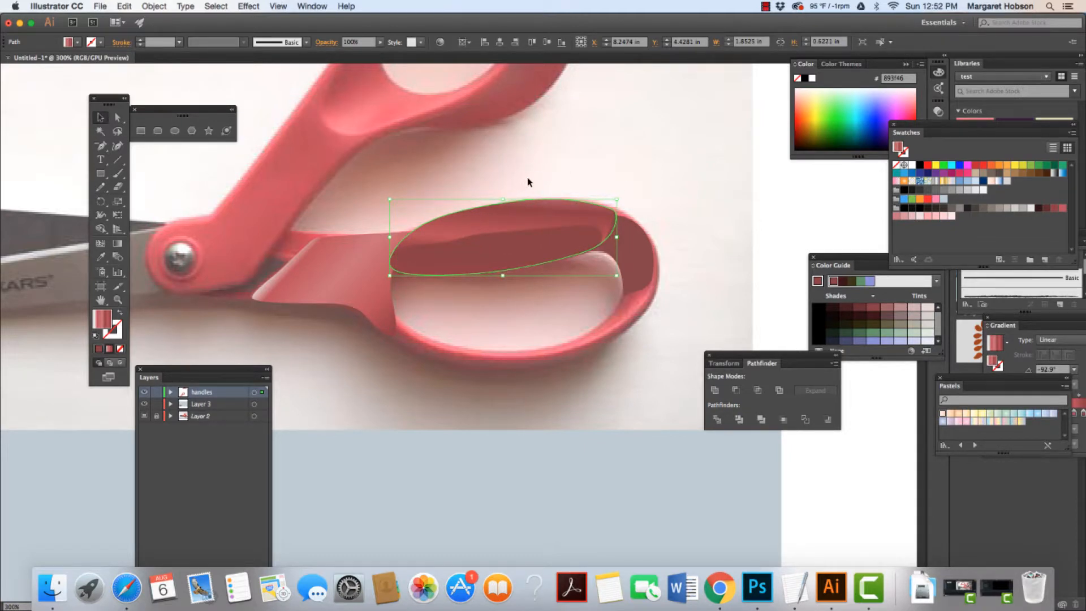
pyautogui.click(616, 160)
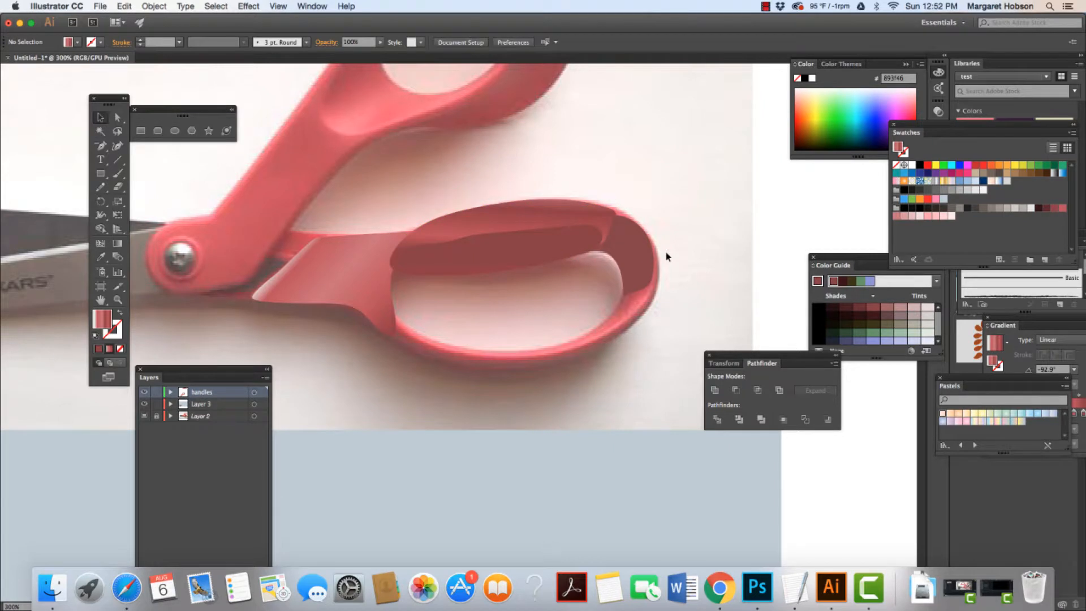
# Bring the lower handle's neck shape to the front of the stack and deselect it
pyautogui.press('super+minus')
pyautogui.press('super+minus')
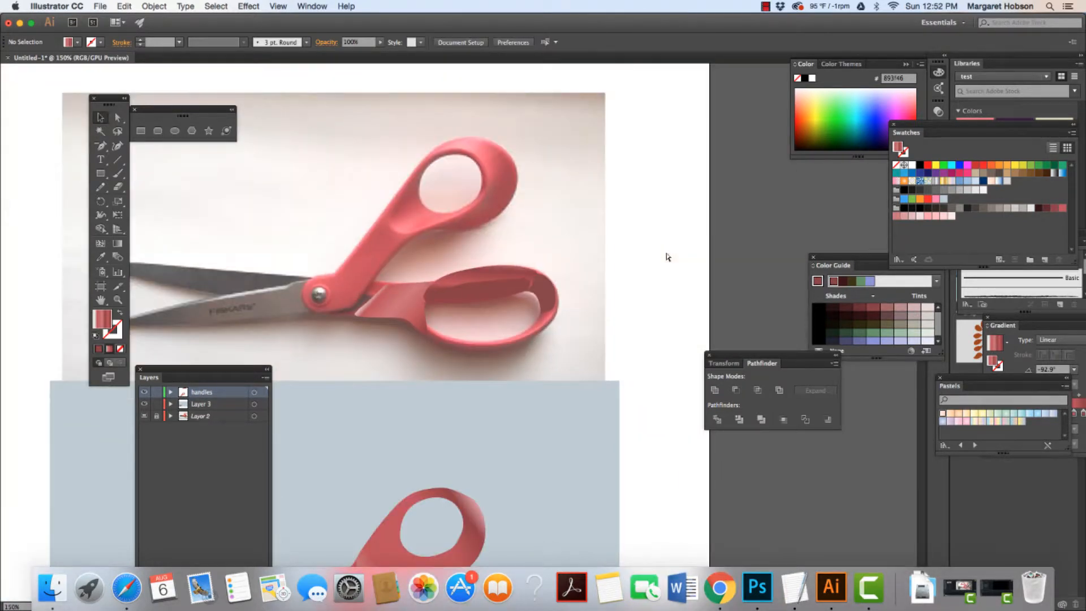
pyautogui.click(398, 300)
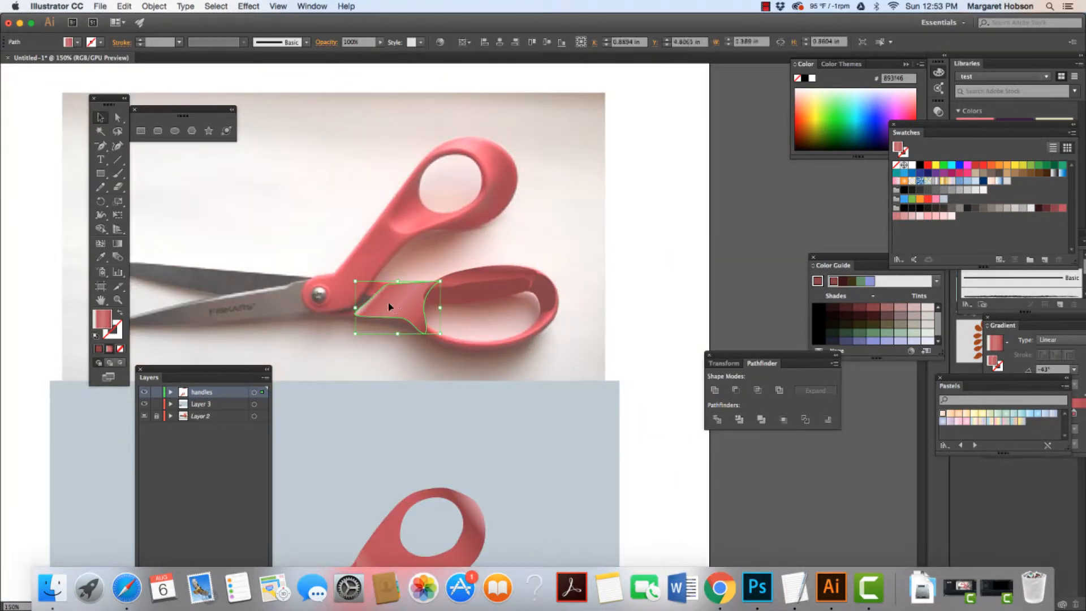
pyautogui.click(154, 6)
pyautogui.moveTo(170, 31)
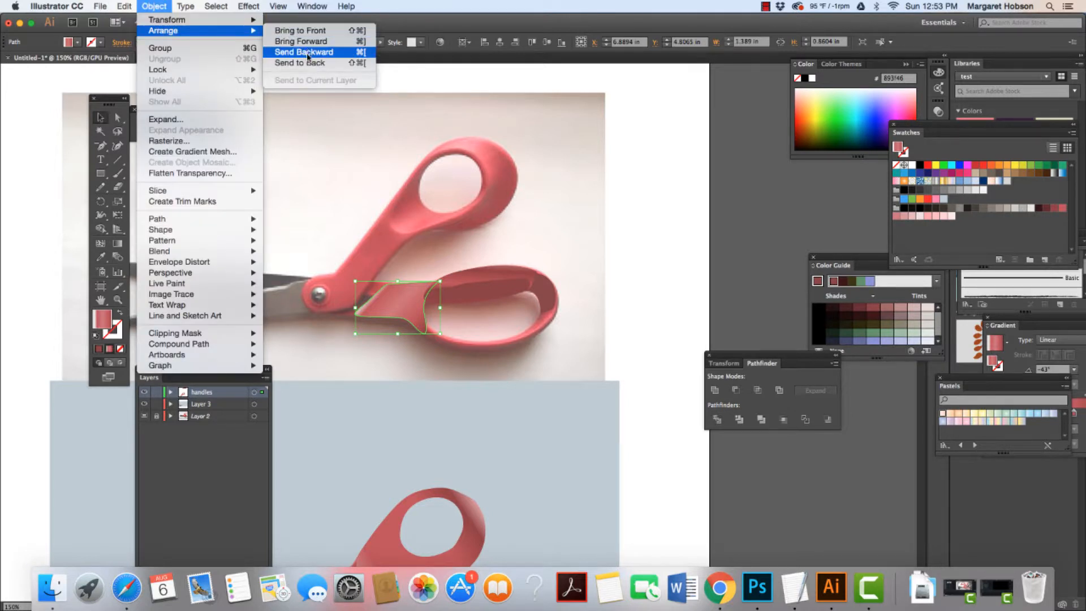
pyautogui.click(288, 30)
pyautogui.click(518, 202)
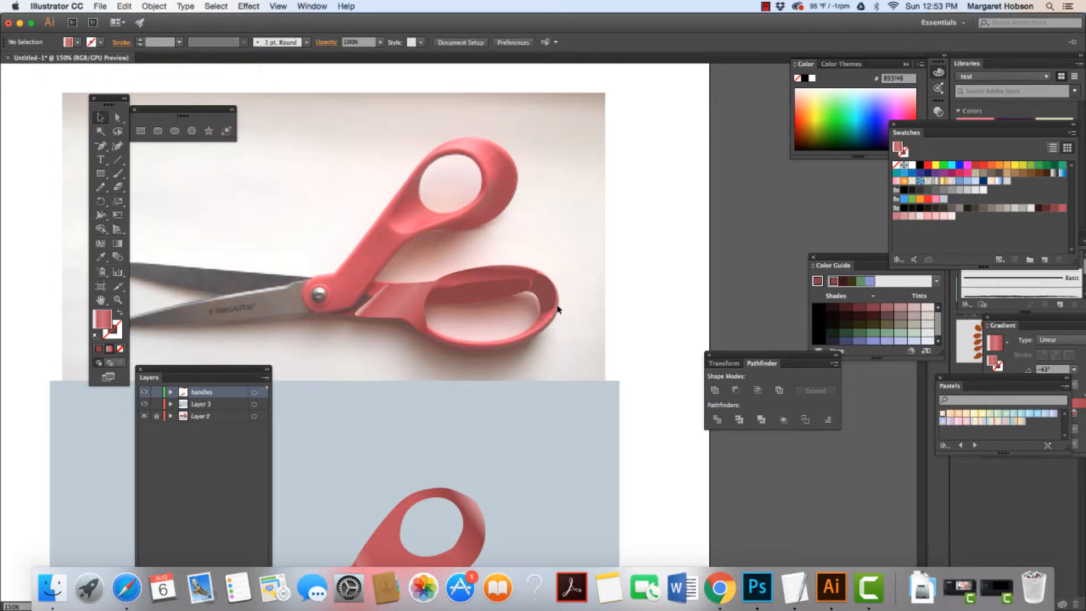
# Trace the small teardrop-shaped area below the dark outer end of the lower loop with the Pencil tool
pyautogui.press('super+equal')
pyautogui.press('super+equal')
pyautogui.press('super+equal')
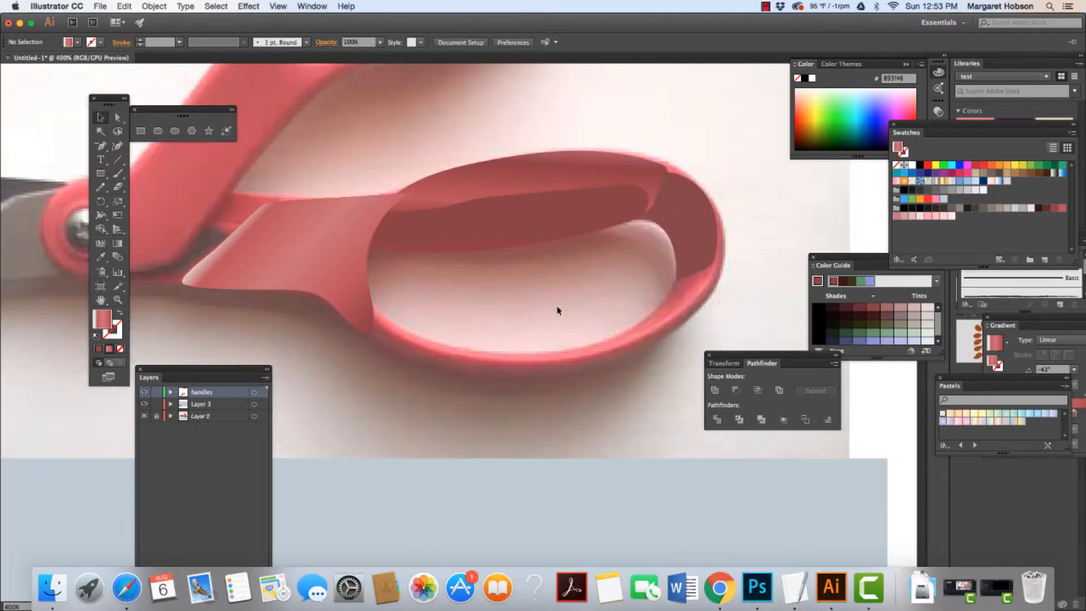
pyautogui.press('n')
pyautogui.moveTo(677, 278)
pyautogui.mouseDown()
pyautogui.moveTo(653, 322)
pyautogui.moveTo(710, 278)
pyautogui.moveTo(711, 266)
pyautogui.moveTo(682, 277)
pyautogui.mouseUp()
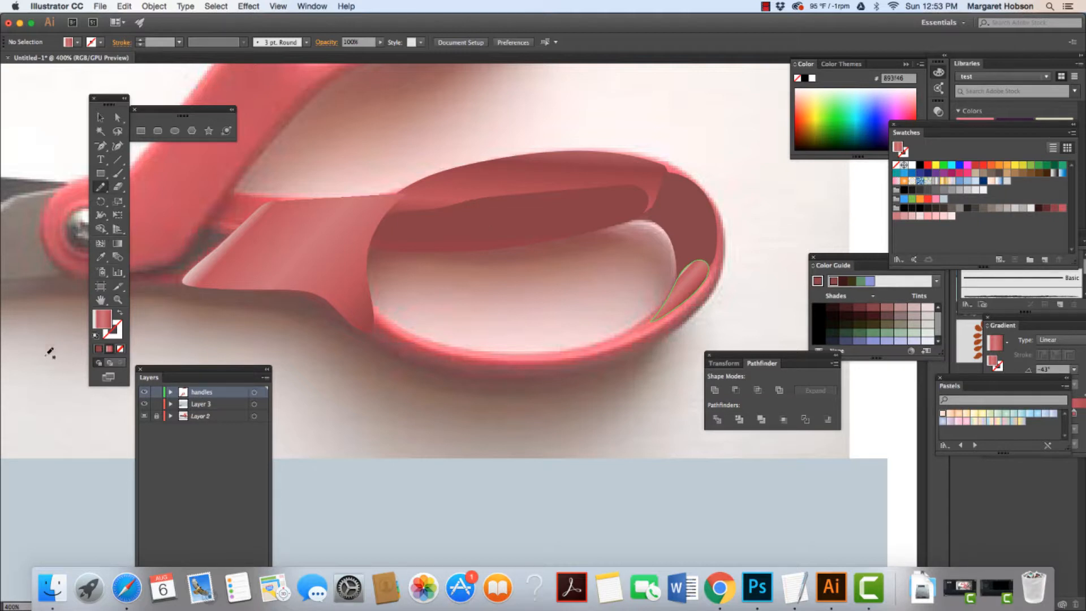
pyautogui.click(120, 348)
# Clear the teardrop shape's fill and recolor it with solid red #b14f5f sampled from the photo
pyautogui.click(100, 117)
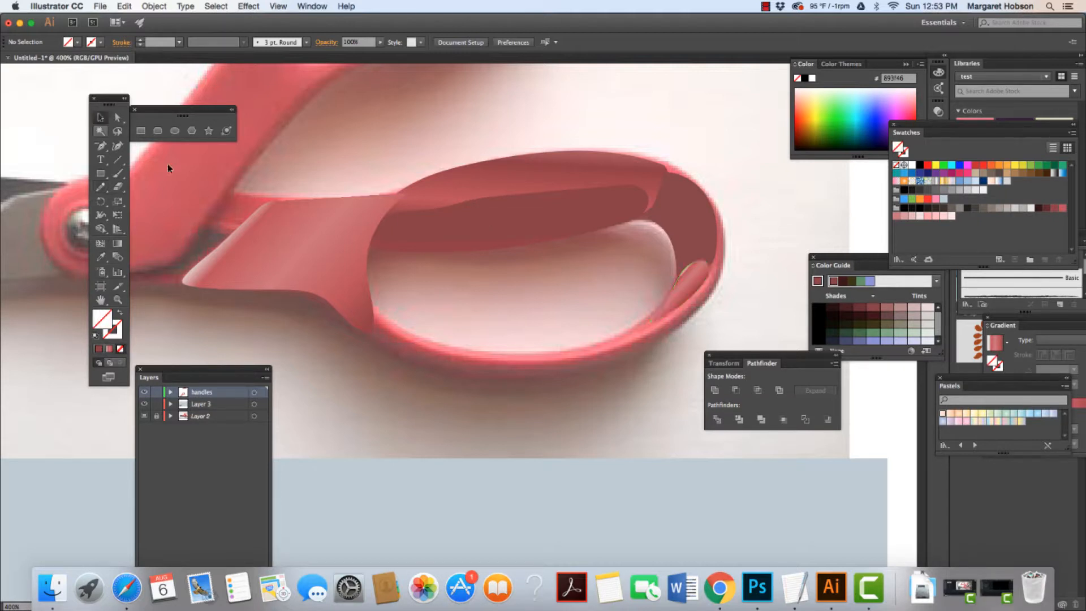
pyautogui.click(671, 295)
pyautogui.click(119, 349)
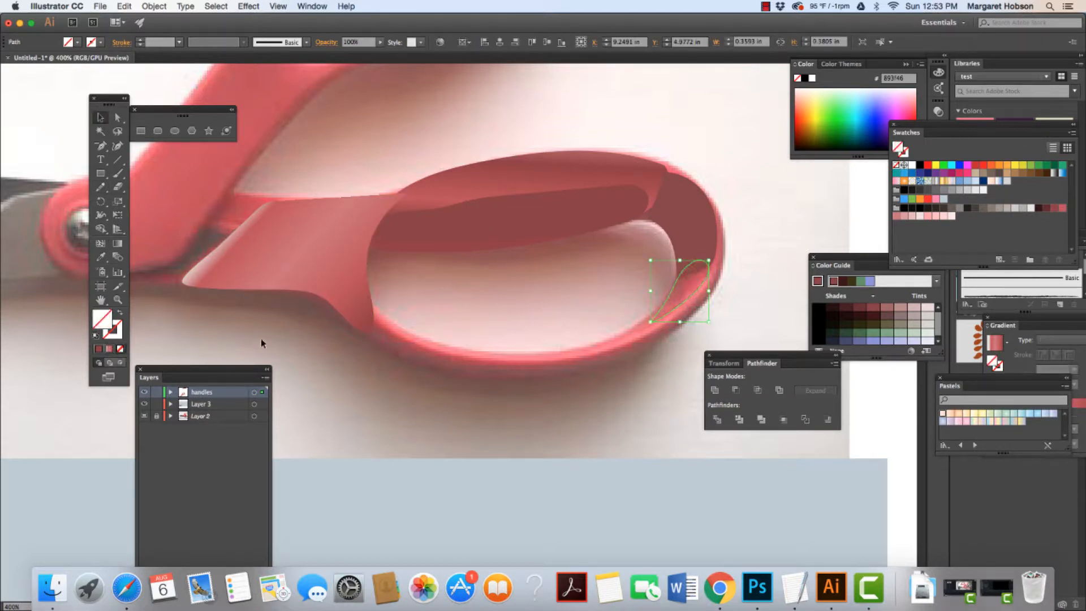
pyautogui.press('i')
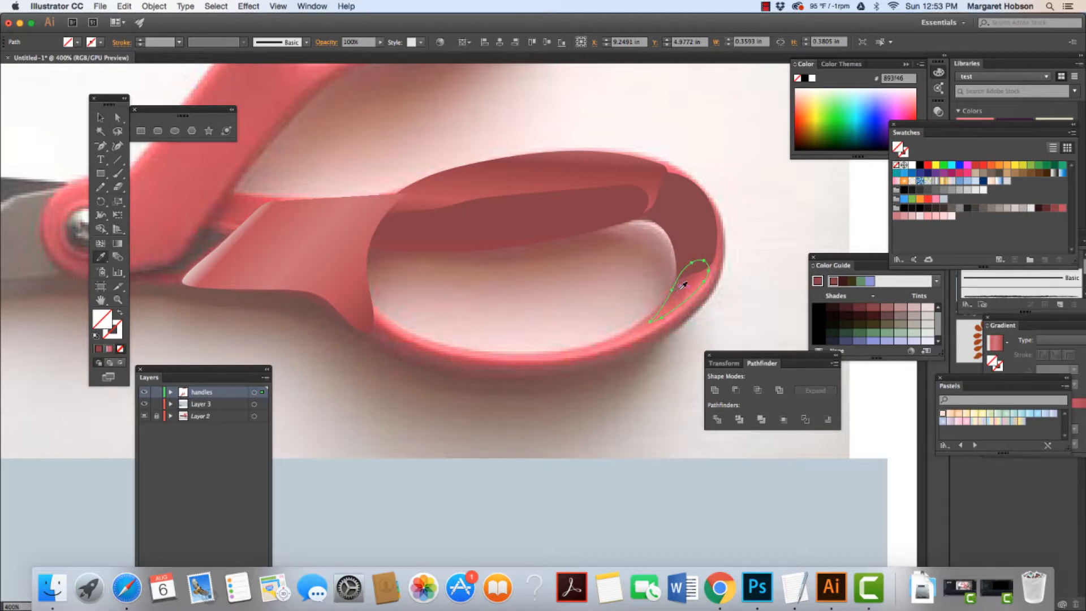
pyautogui.click(682, 284)
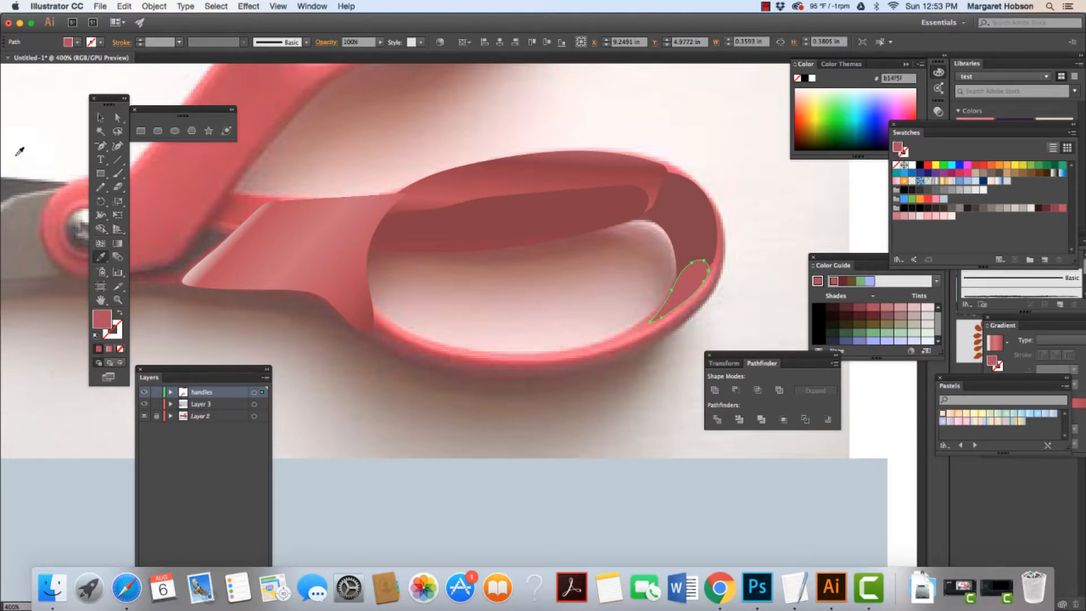
# Send the red teardrop shape to the back of the stack and deselect it
pyautogui.click(100, 117)
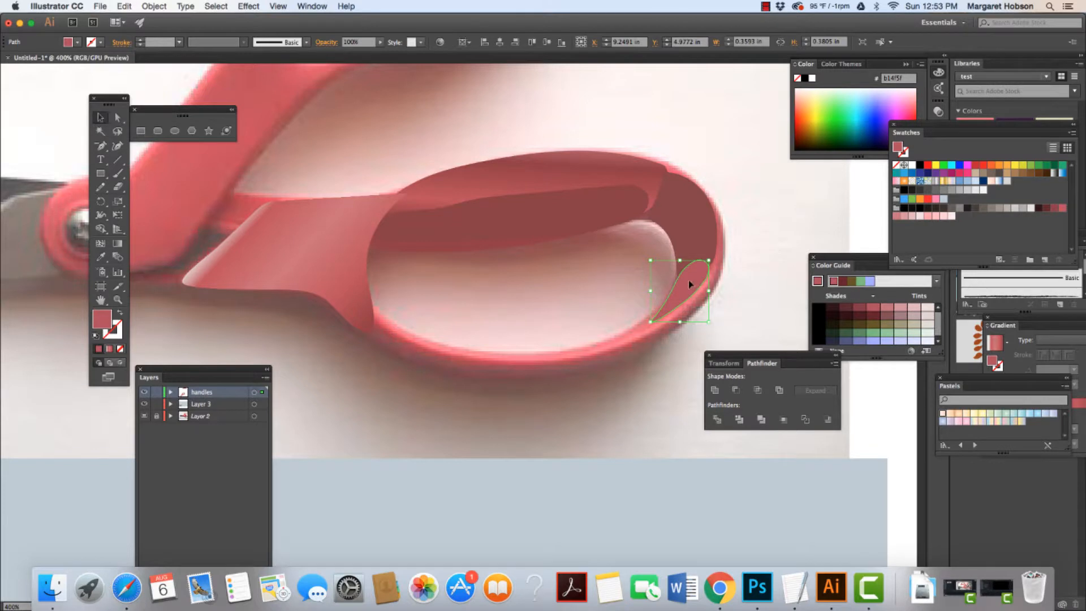
pyautogui.click(154, 6)
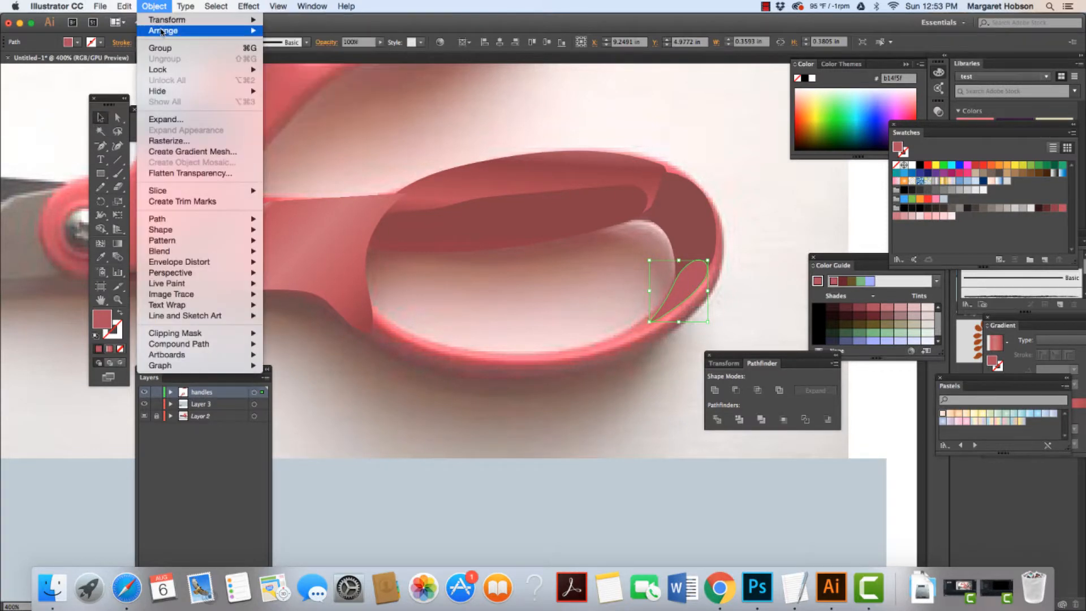
pyautogui.click(309, 62)
pyautogui.click(654, 107)
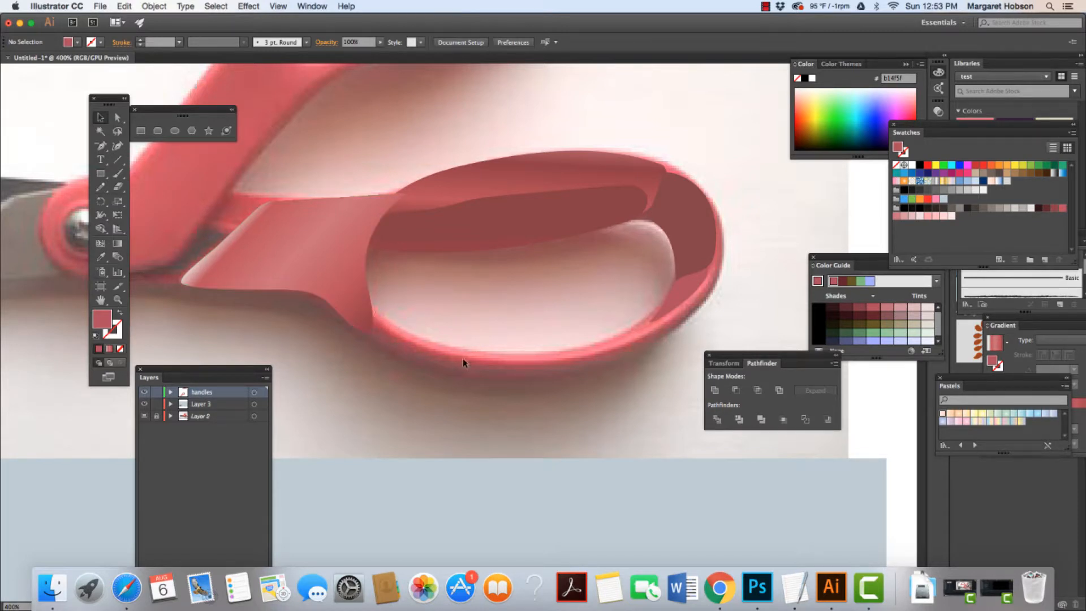
# Trace the thin inner rim along the bottom of the lower loop with the Pencil tool
pyautogui.press('n')
pyautogui.moveTo(633, 327)
pyautogui.mouseDown()
pyautogui.moveTo(505, 352)
pyautogui.moveTo(397, 320)
pyautogui.mouseUp()
pyautogui.moveTo(370, 301)
pyautogui.mouseDown()
pyautogui.moveTo(413, 339)
pyautogui.moveTo(495, 355)
pyautogui.moveTo(607, 345)
pyautogui.moveTo(659, 316)
pyautogui.moveTo(648, 318)
pyautogui.mouseUp()
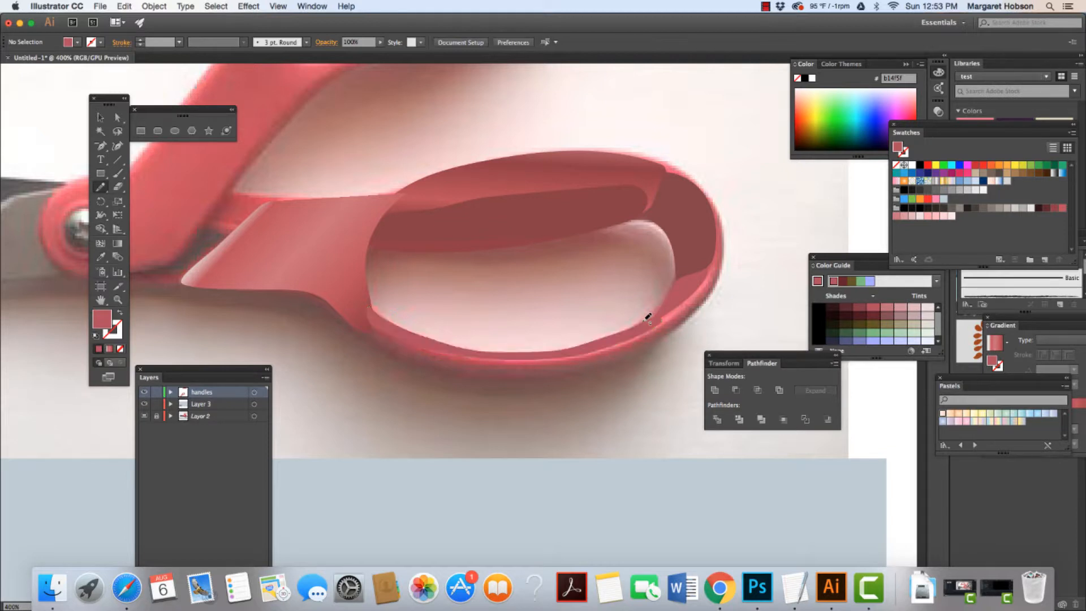
pyautogui.click(121, 349)
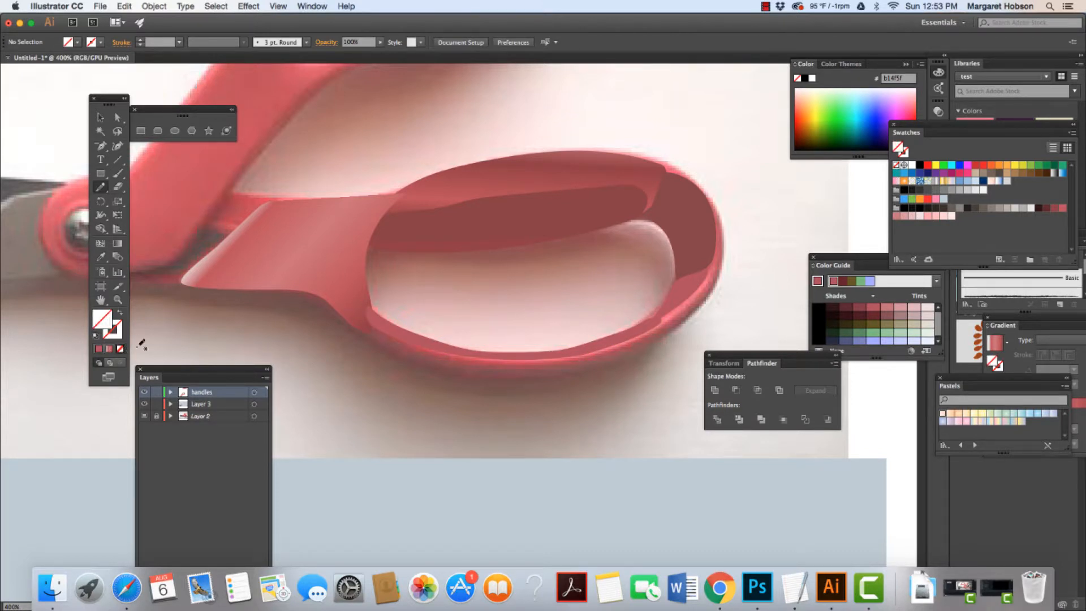
# Clear the rim strip's fill and recolor it with light pink #ff7d8f sampled from the photo's highlight
pyautogui.click(100, 117)
pyautogui.click(445, 346)
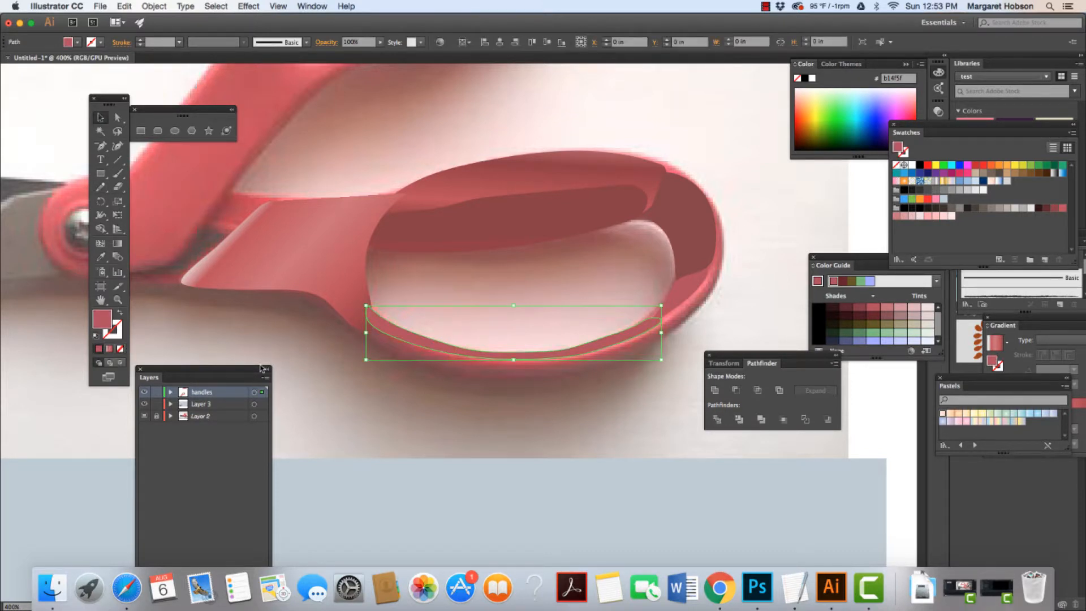
pyautogui.click(121, 348)
pyautogui.press('i')
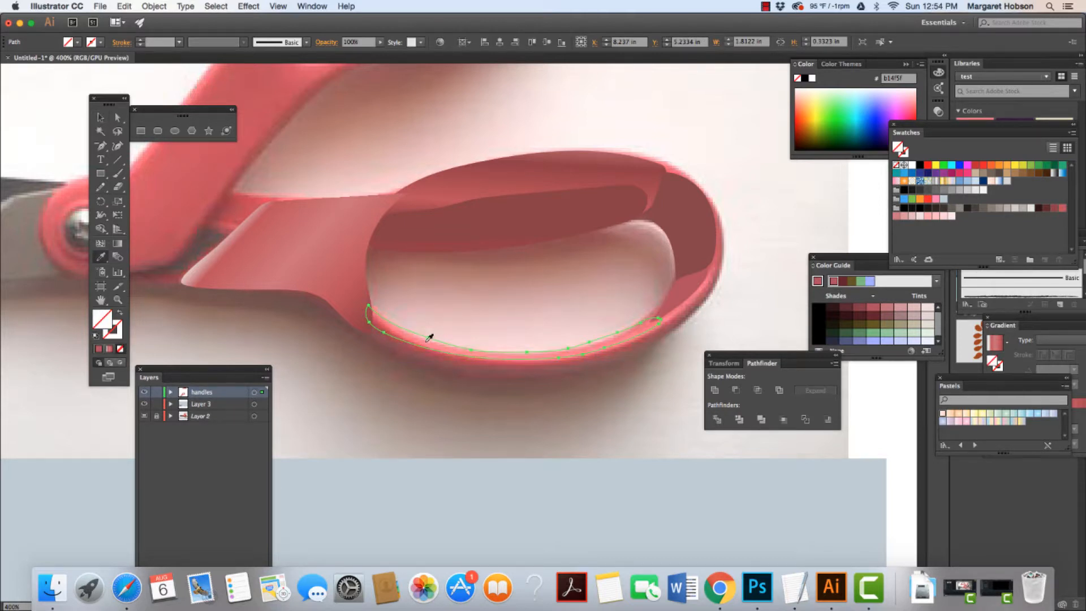
pyautogui.click(430, 339)
# Send the pink rim strip to the back of the stack, keep its pink fill, and deselect it
pyautogui.click(162, 6)
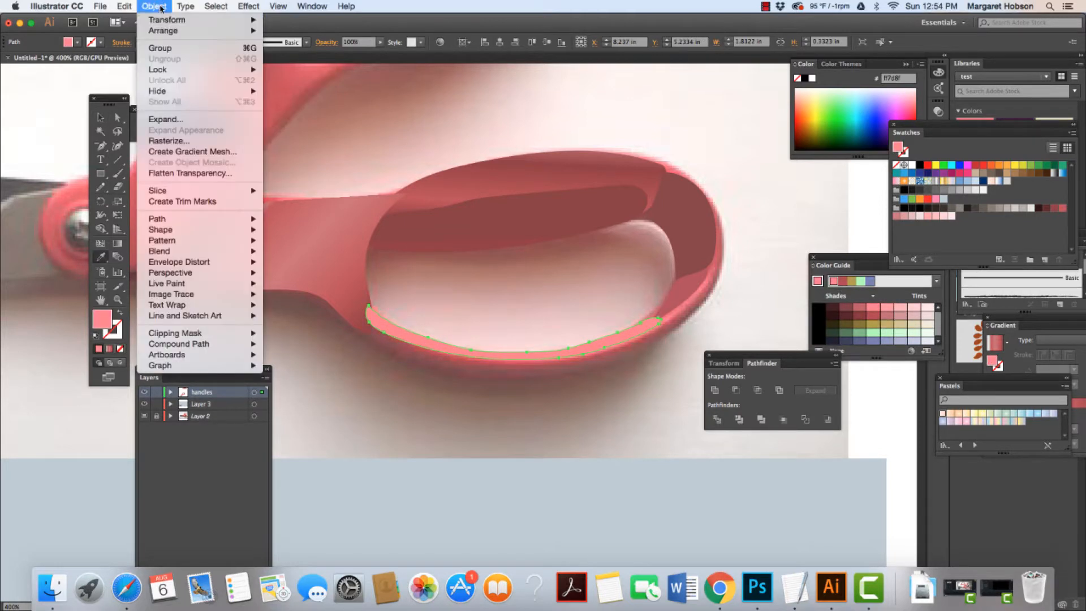
pyautogui.moveTo(229, 31)
pyautogui.click(297, 63)
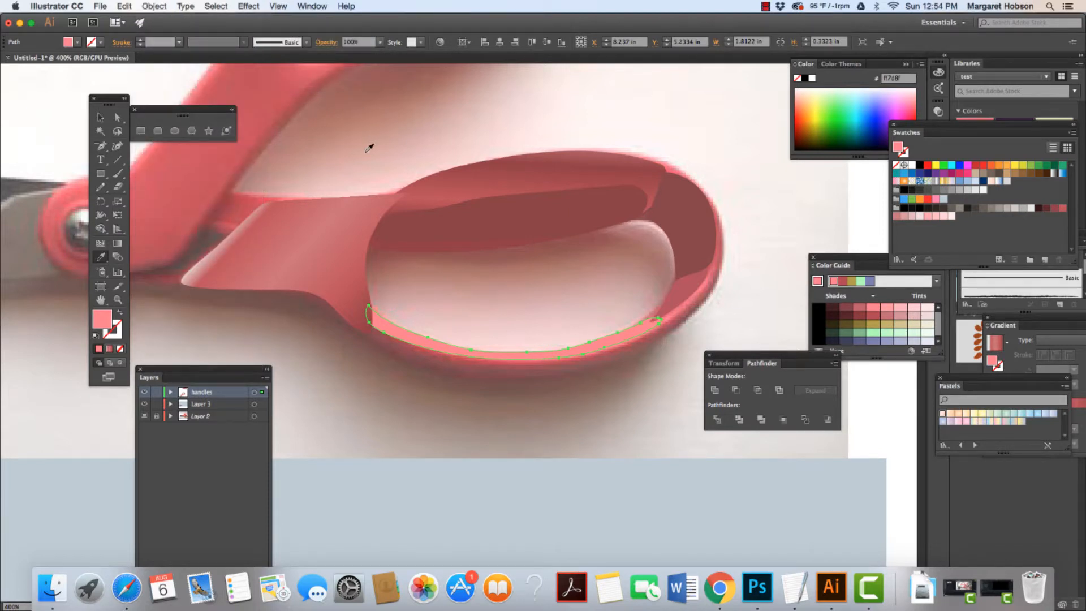
pyautogui.click(336, 151)
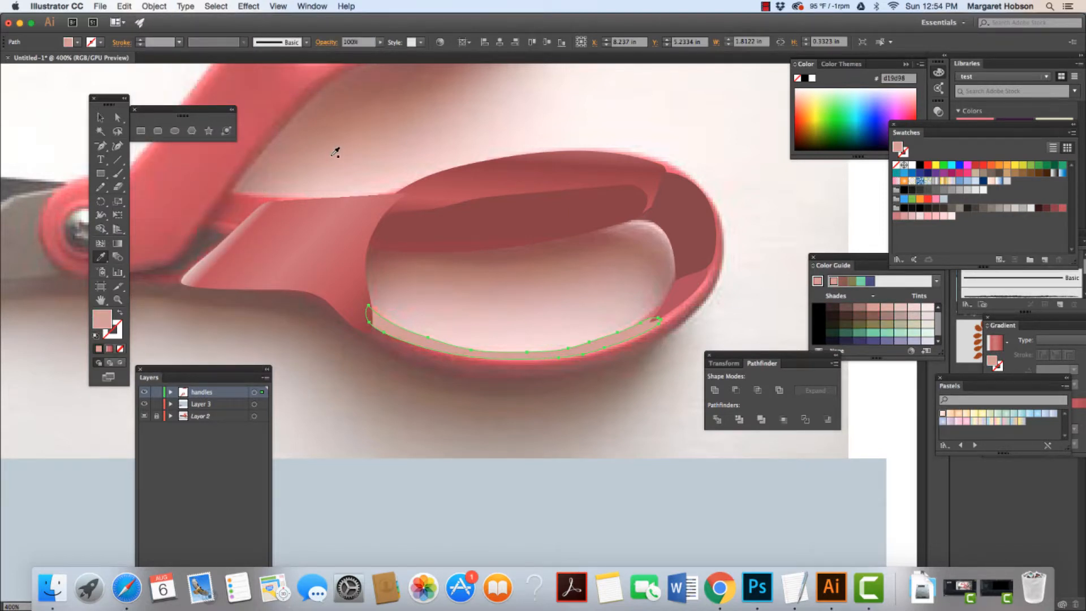
pyautogui.press('cmd+z')
pyautogui.click(100, 117)
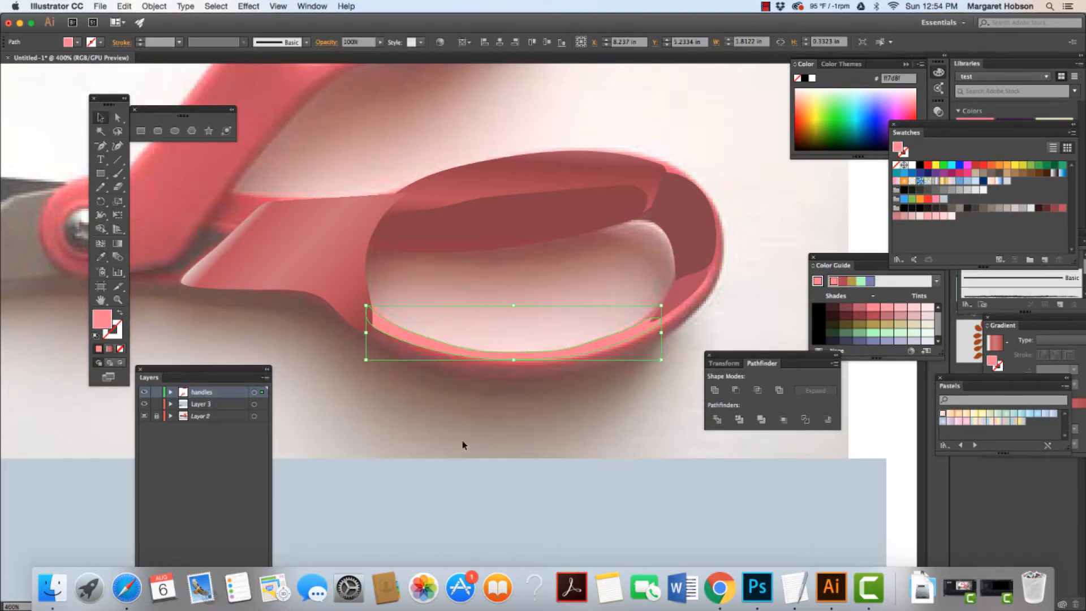
pyautogui.click(428, 420)
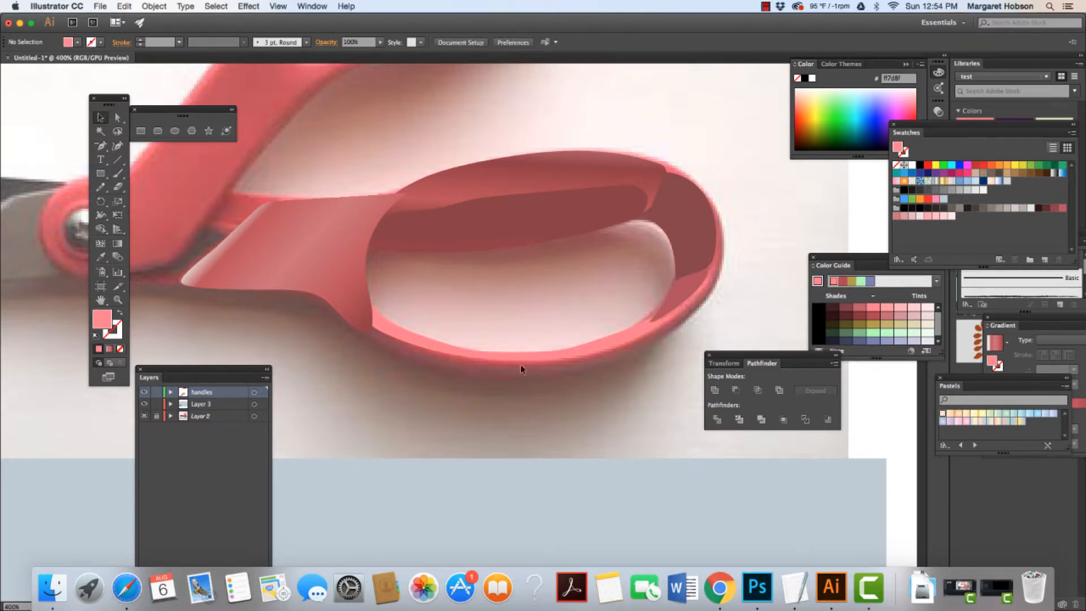
# Trace the outer band around the bottom and right side of the lower loop with the Pencil tool
pyautogui.press('n')
pyautogui.moveTo(375, 320); pyautogui.dragTo(438, 345)
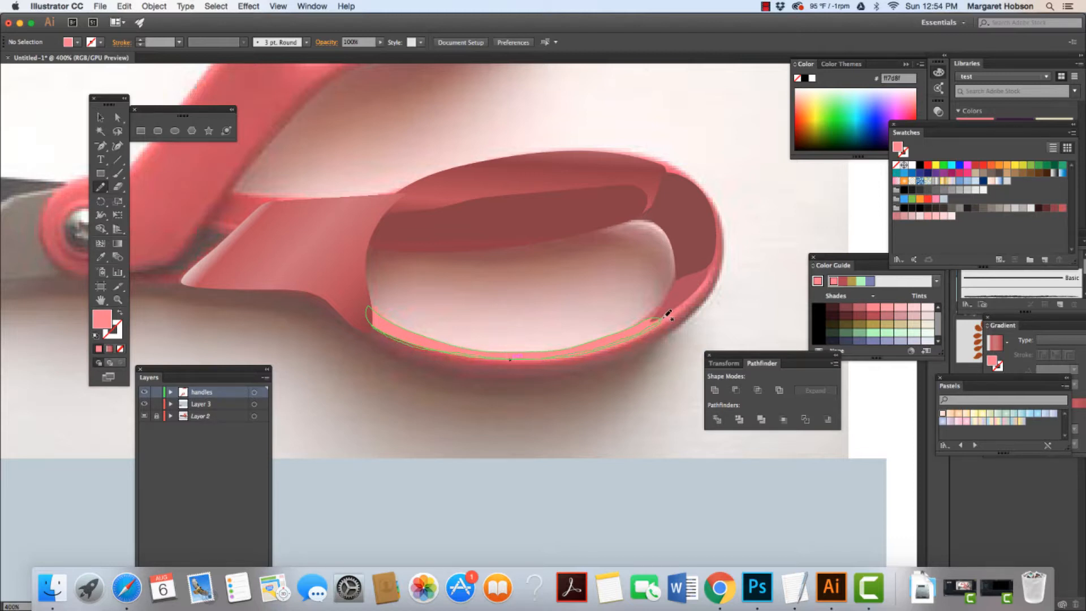
pyautogui.moveTo(705, 271)
pyautogui.mouseDown()
pyautogui.moveTo(711, 214)
pyautogui.moveTo(700, 192)
pyautogui.mouseUp()
pyautogui.moveTo(728, 244)
pyautogui.mouseDown()
pyautogui.moveTo(718, 296)
pyautogui.moveTo(682, 334)
pyautogui.moveTo(581, 377)
pyautogui.moveTo(458, 382)
pyautogui.moveTo(378, 323)
pyautogui.mouseUp()
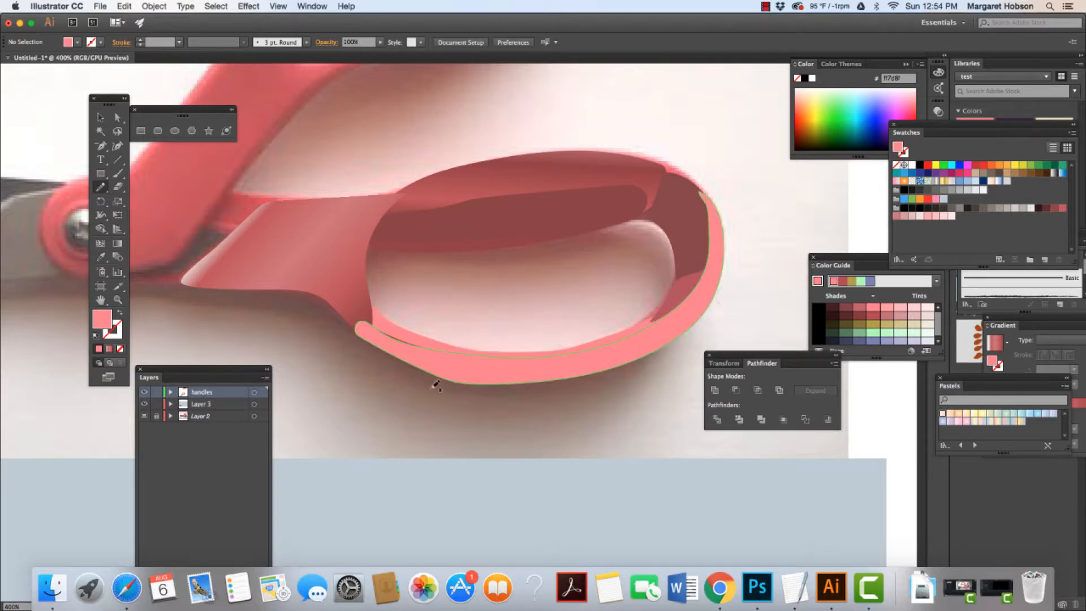
# Clear the outer band's fill and recolor it with dark red #854d50 sampled from the photo
pyautogui.click(100, 117)
pyautogui.click(470, 372)
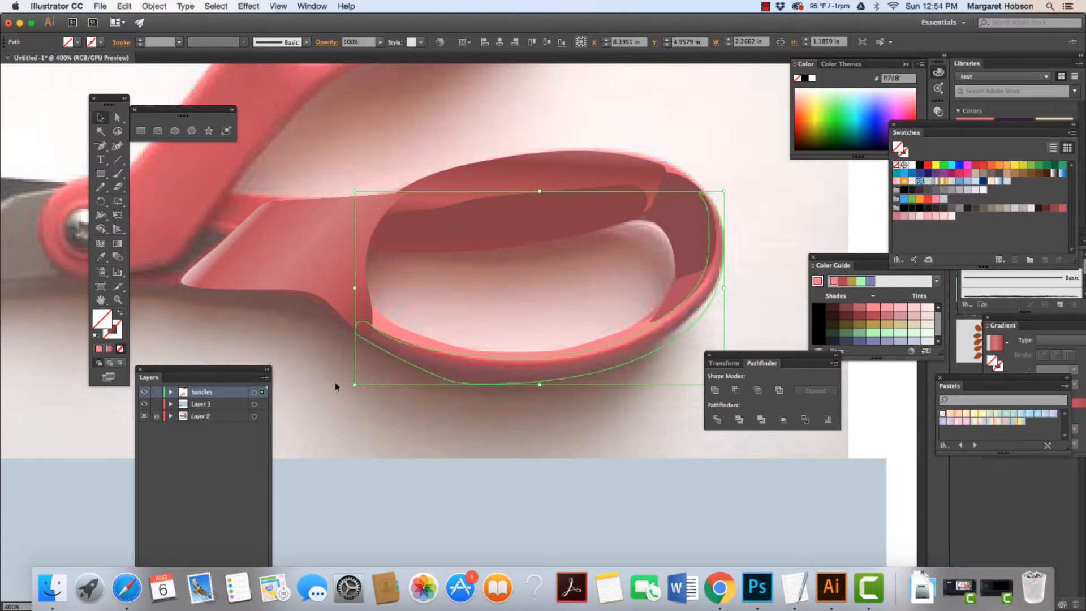
pyautogui.press('i')
pyautogui.click(449, 366)
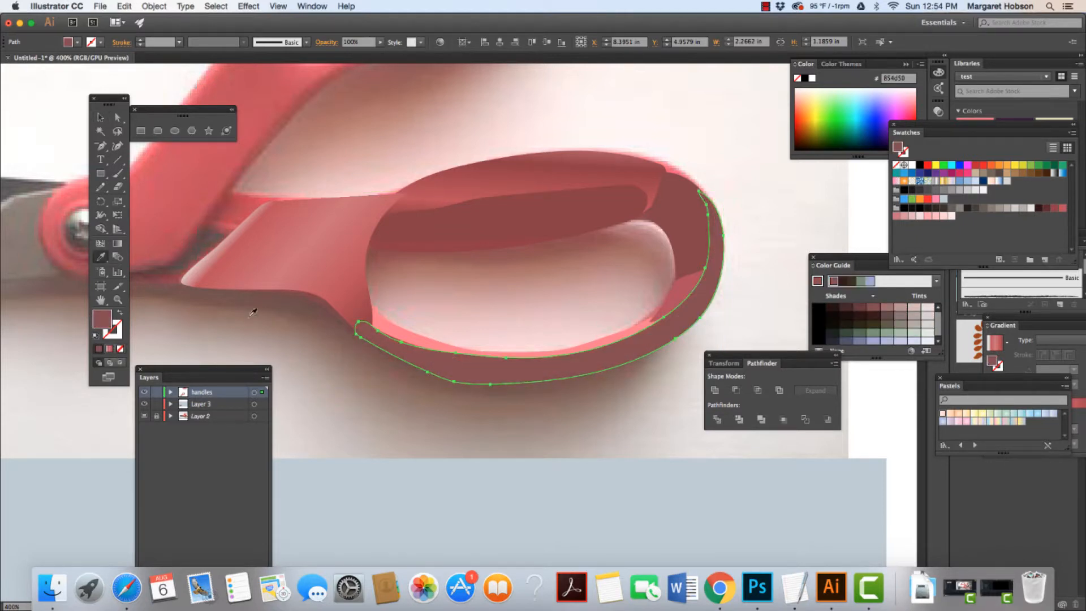
# Send the dark red outer band to the back of the stack and deselect it
pyautogui.click(101, 117)
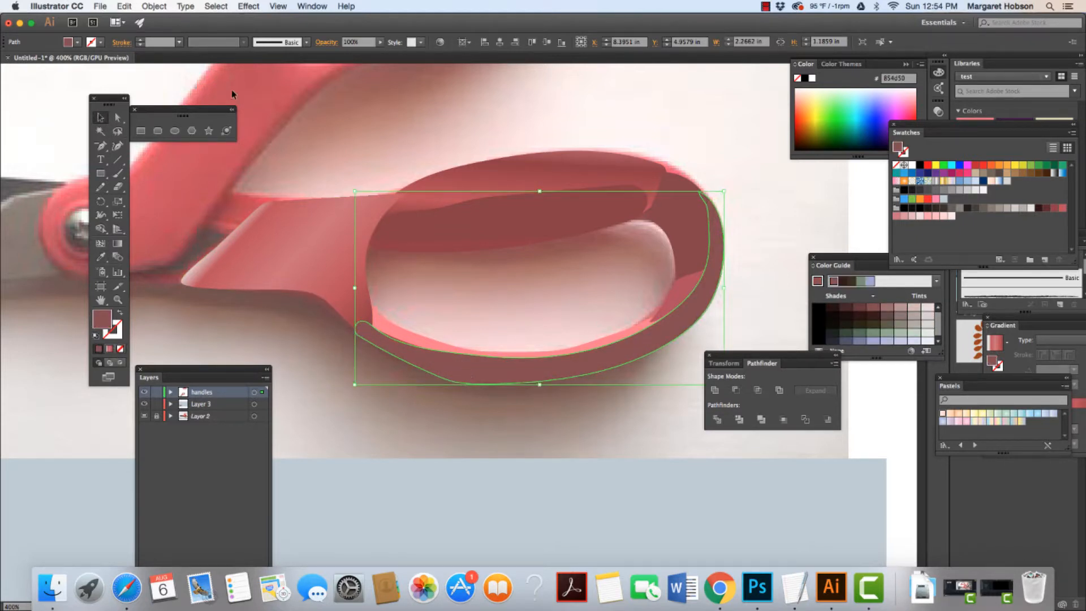
pyautogui.click(149, 7)
pyautogui.moveTo(159, 30)
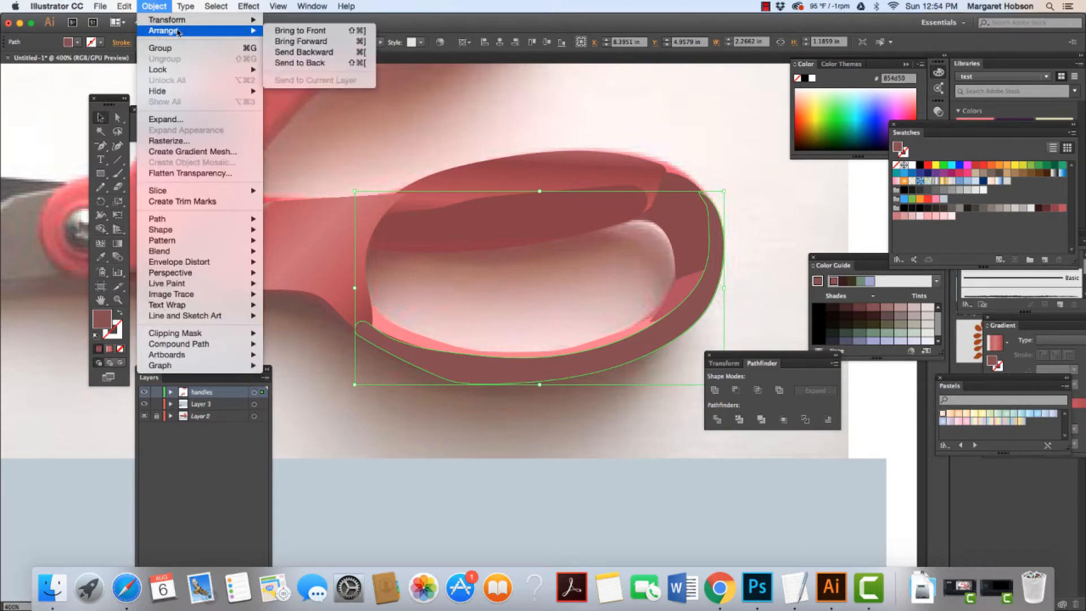
pyautogui.click(281, 65)
pyautogui.click(372, 121)
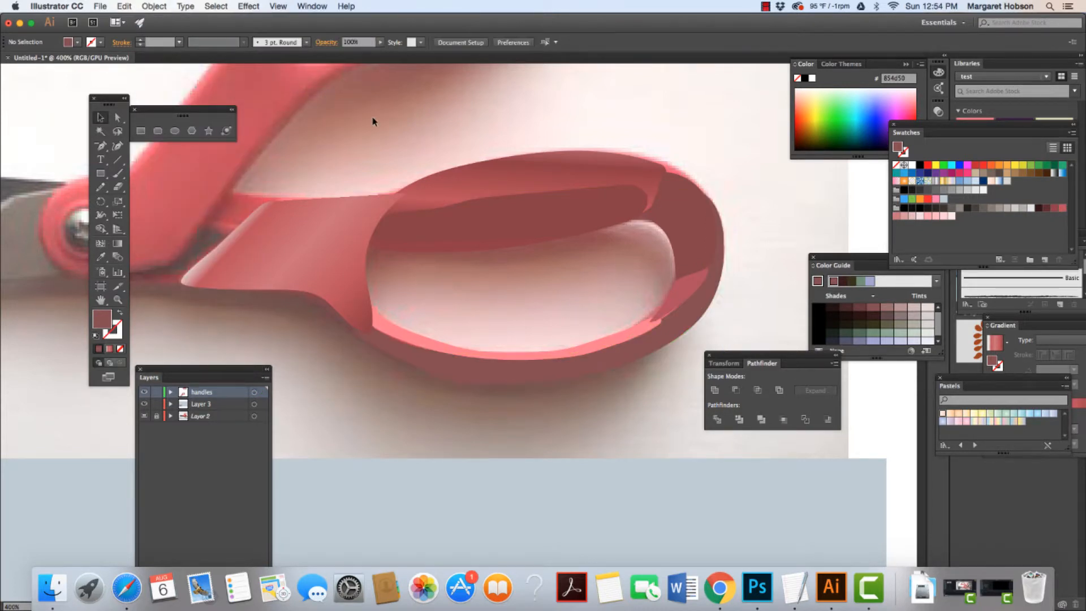
pyautogui.press('super+1')
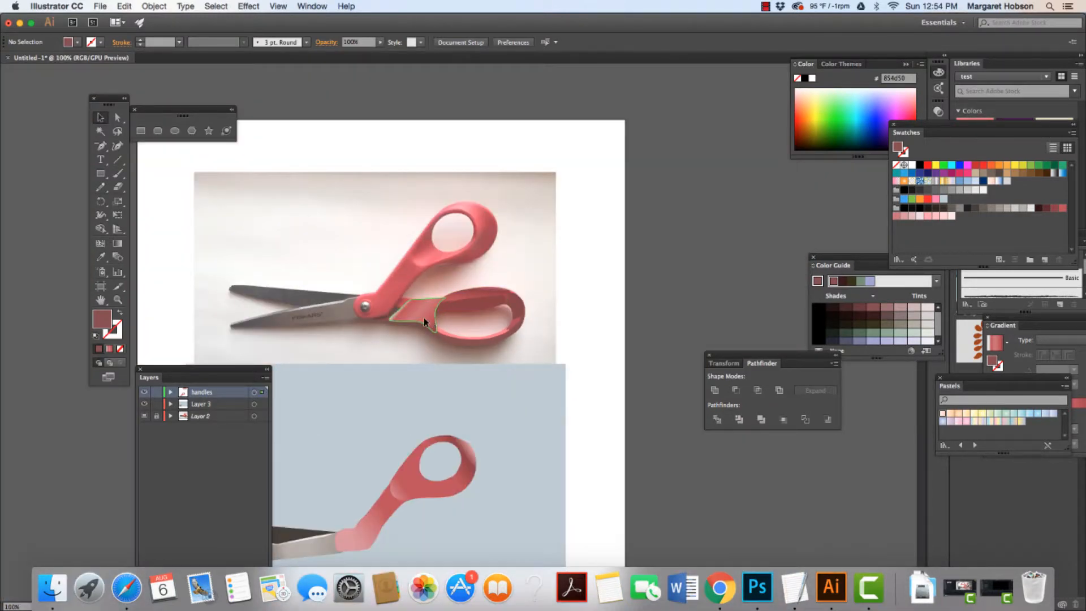
pyautogui.click(423, 317)
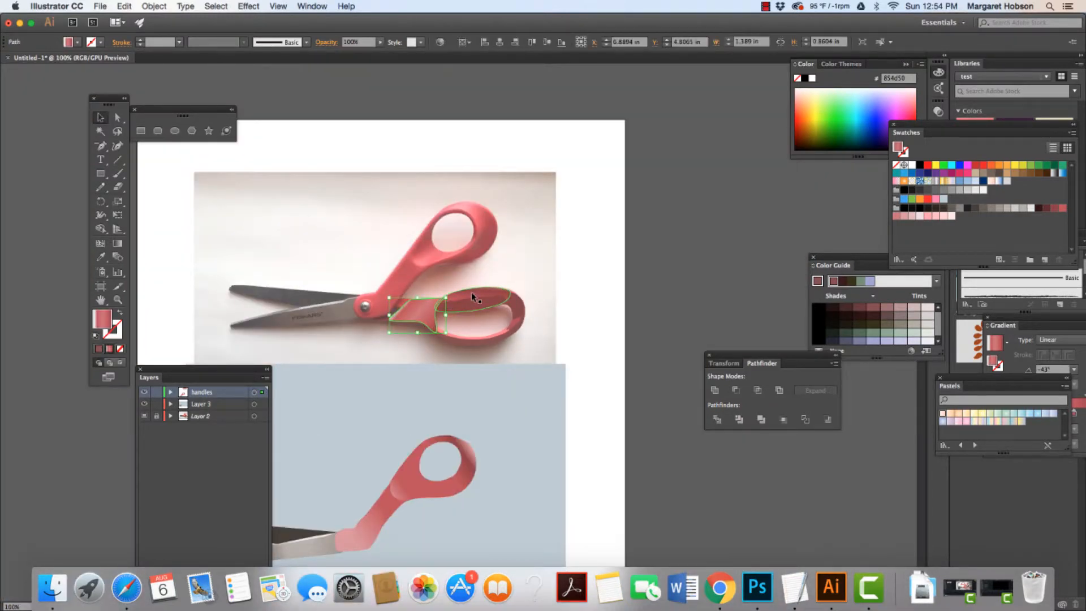
pyautogui.keyDown('shift'); pyautogui.click(472, 293); pyautogui.keyUp('shift')
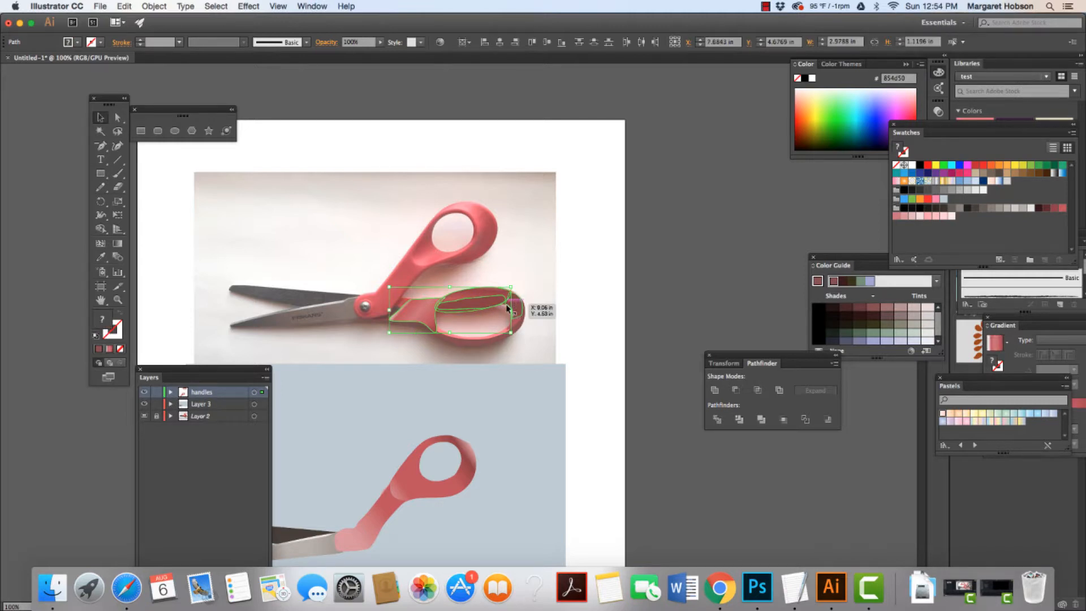
pyautogui.press('Tab')
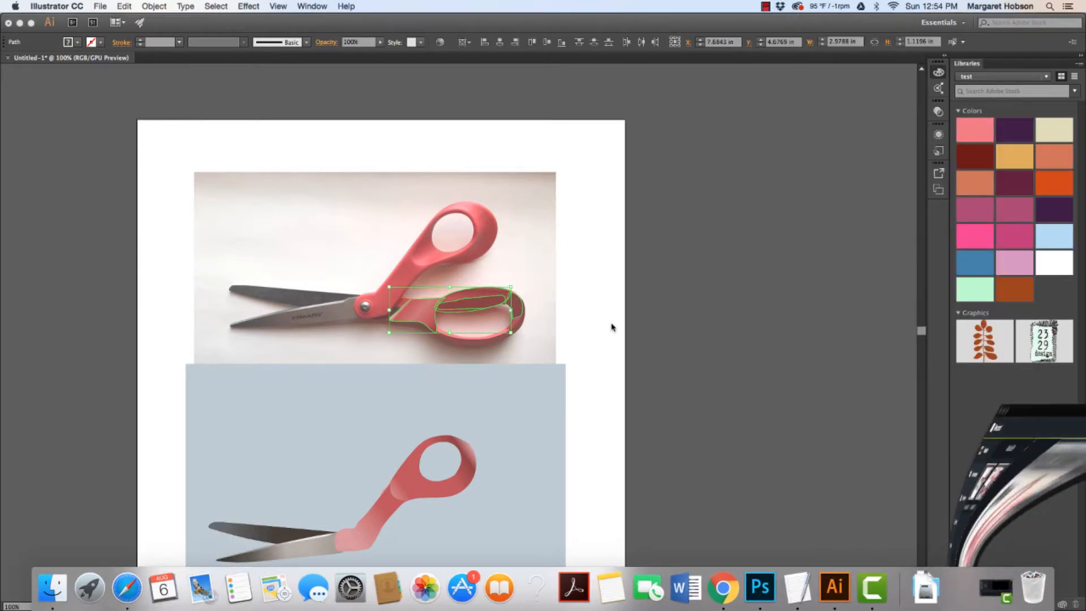
pyautogui.click(808, 329)
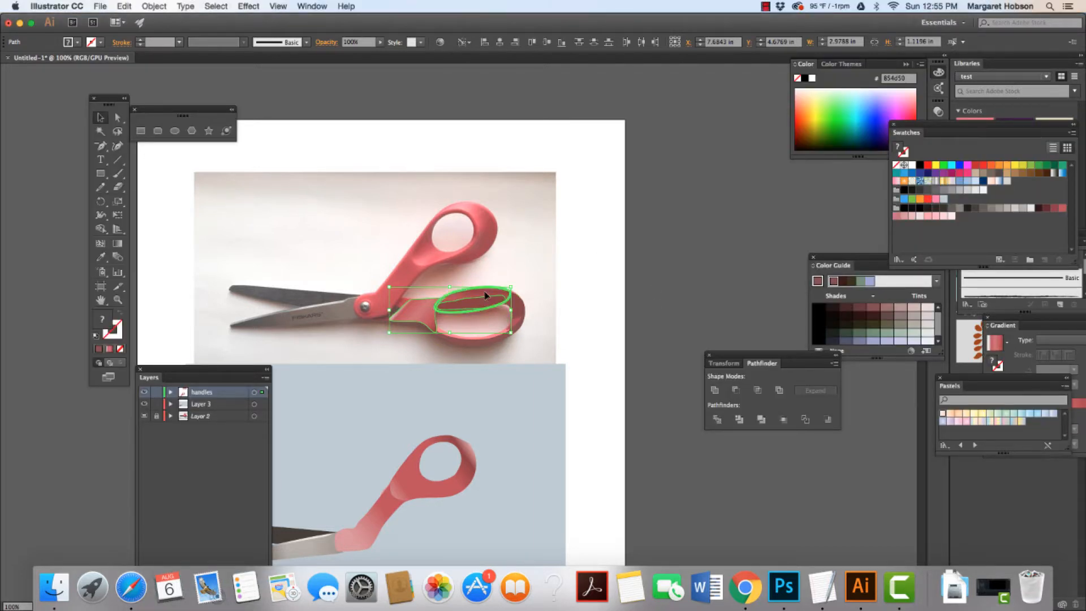
pyautogui.click(502, 335)
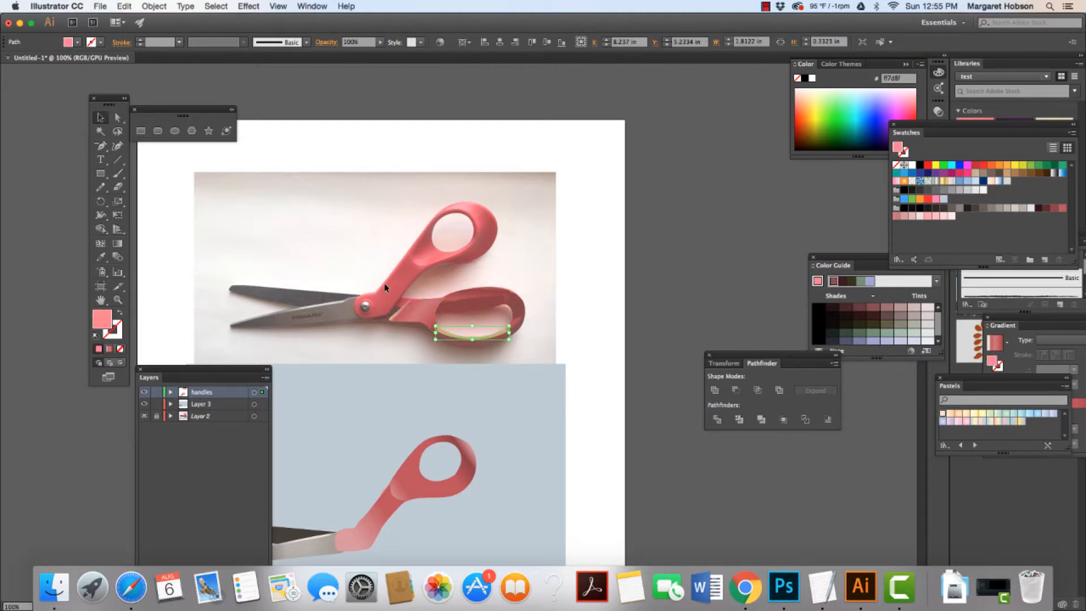
# Select all the traced pieces of the lower handle together, group them, and deselect the group
pyautogui.moveTo(545, 346); pyautogui.dragTo(351, 257)
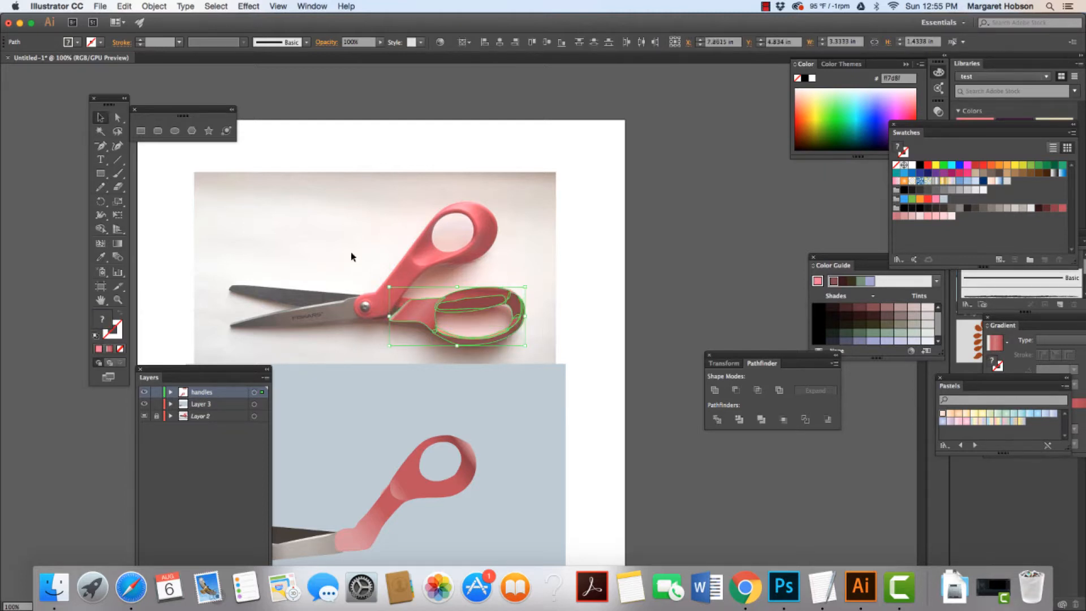
pyautogui.click(153, 6)
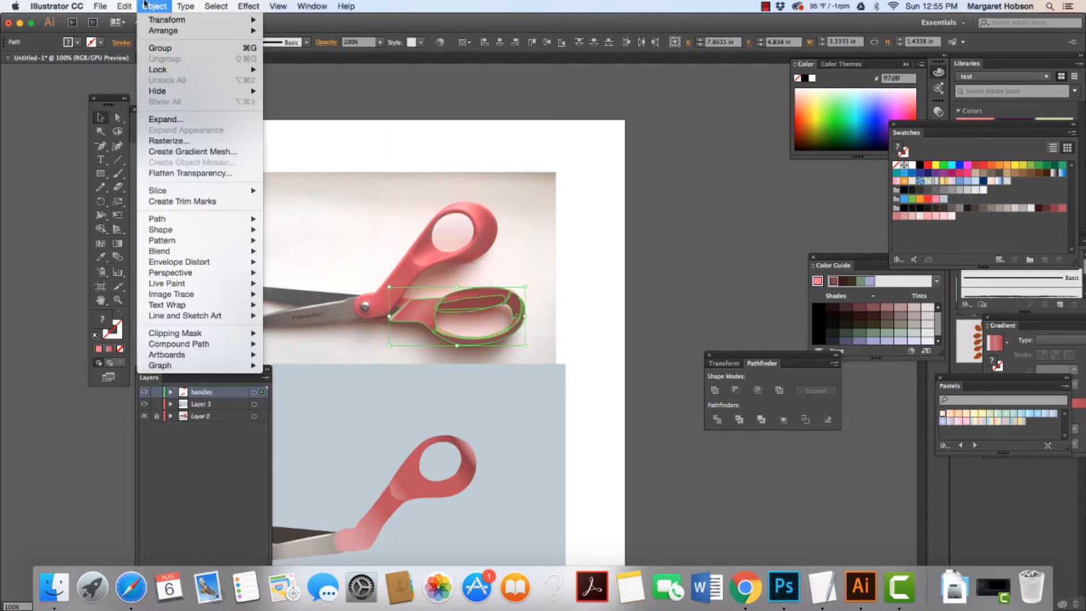
pyautogui.click(160, 47)
pyautogui.click(622, 299)
# Move the lower handle group down onto the blue background and position it beside the upper handle and blades
pyautogui.moveTo(419, 314); pyautogui.dragTo(408, 542)
pyautogui.click(587, 503)
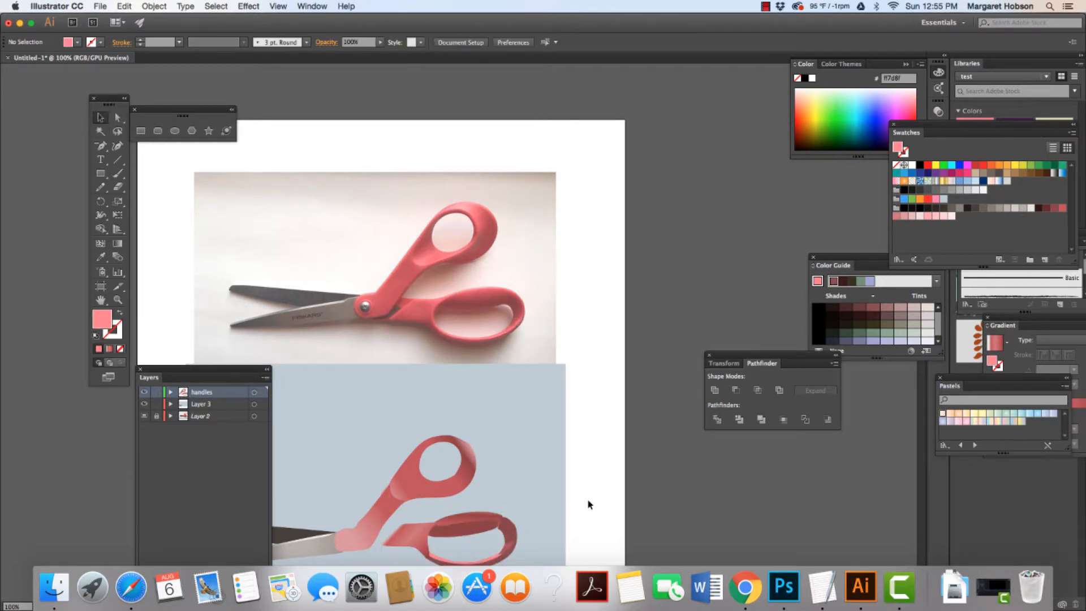
pyautogui.press('super+minus')
pyautogui.press('super+minus')
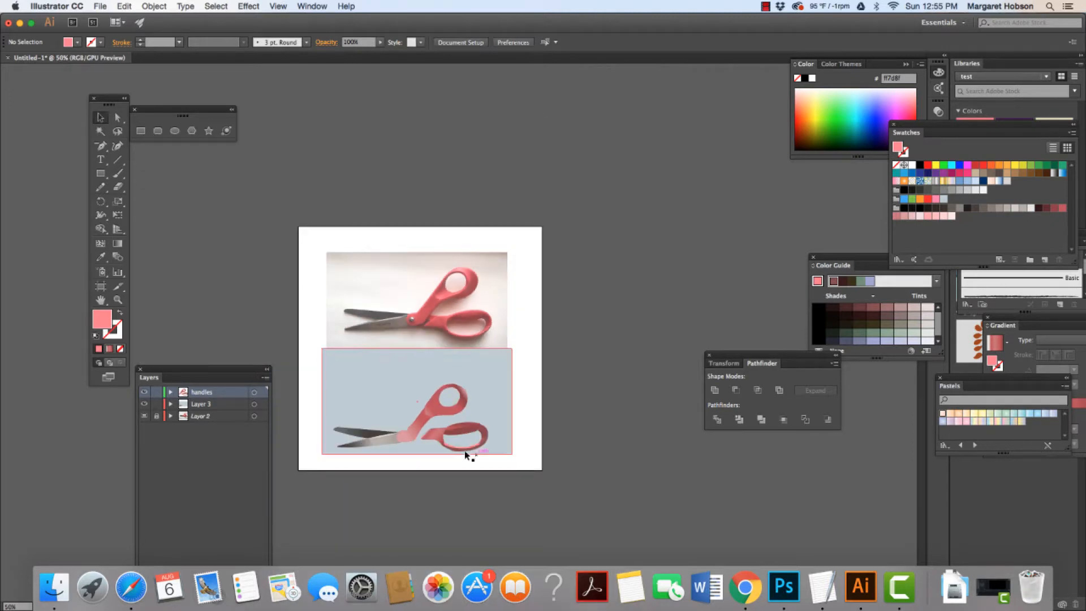
pyautogui.click(442, 443)
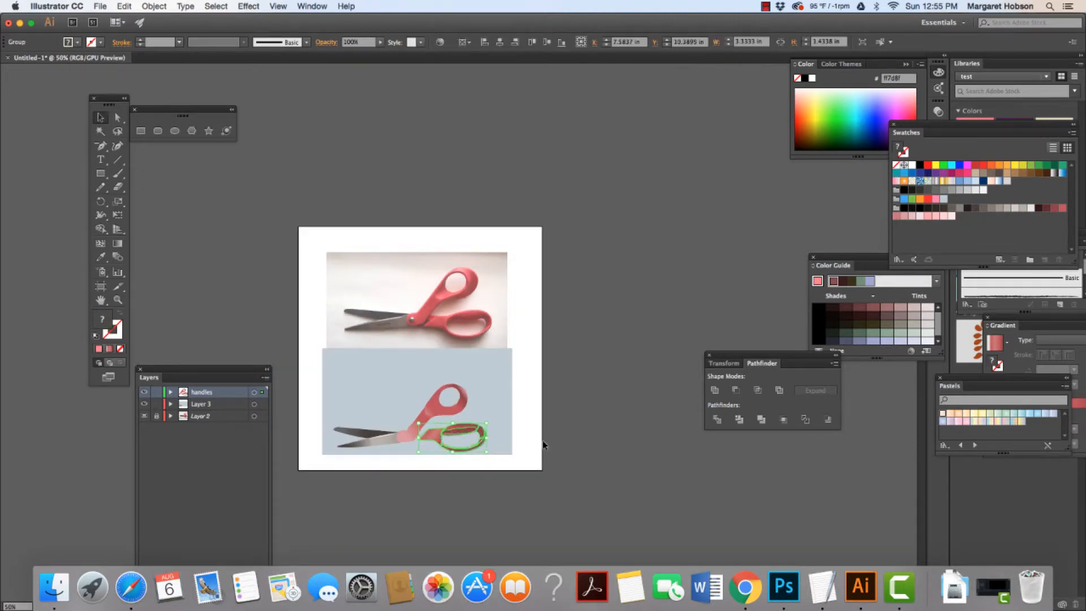
pyautogui.click(547, 442)
pyautogui.click(431, 438)
pyautogui.click(544, 434)
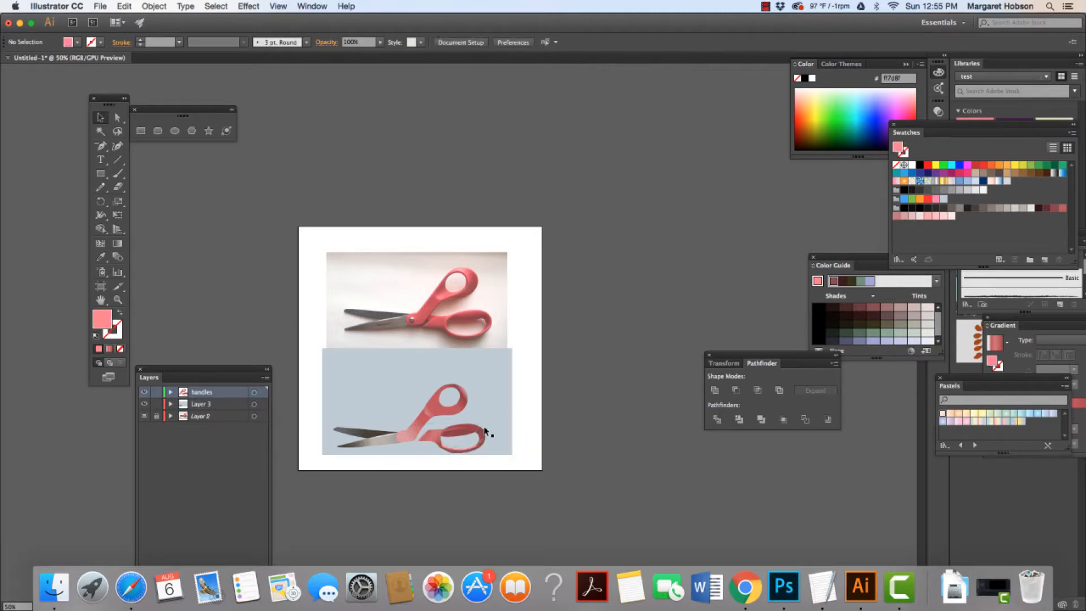
# Trace the small reddish section between the upper handle and the lower handle's neck with the Pencil tool
pyautogui.click(118, 300)
pyautogui.moveTo(396, 300); pyautogui.dragTo(584, 438)
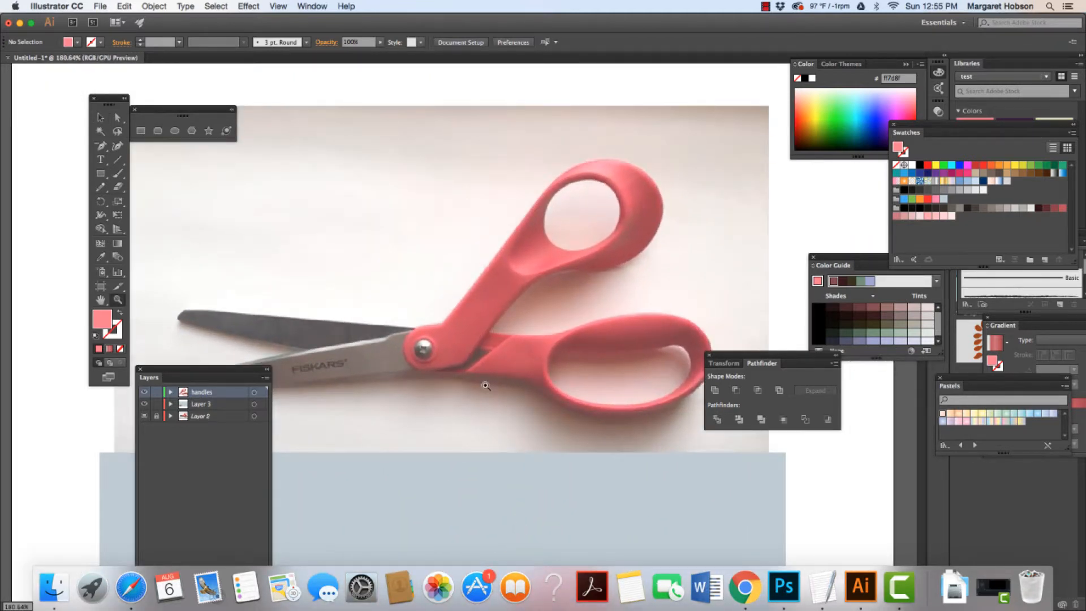
pyautogui.press('n')
pyautogui.moveTo(480, 344)
pyautogui.mouseDown()
pyautogui.moveTo(490, 350)
pyautogui.moveTo(505, 336)
pyautogui.moveTo(492, 327)
pyautogui.moveTo(482, 339)
pyautogui.mouseUp()
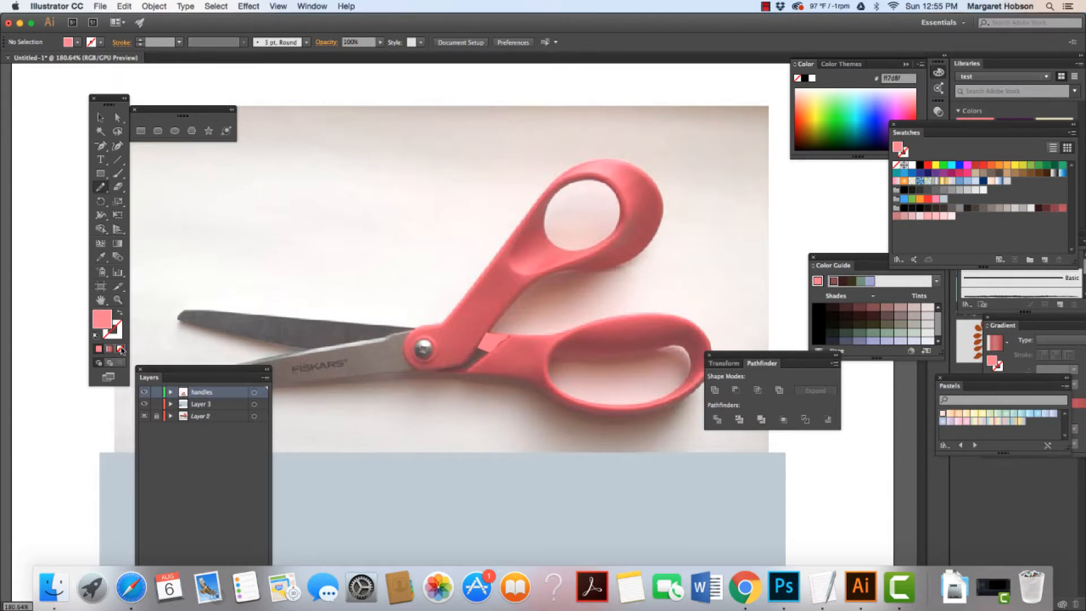
# Clear the small connecting section's fill and recolor it with red #ae494f sampled from the photo
pyautogui.click(121, 349)
pyautogui.click(101, 118)
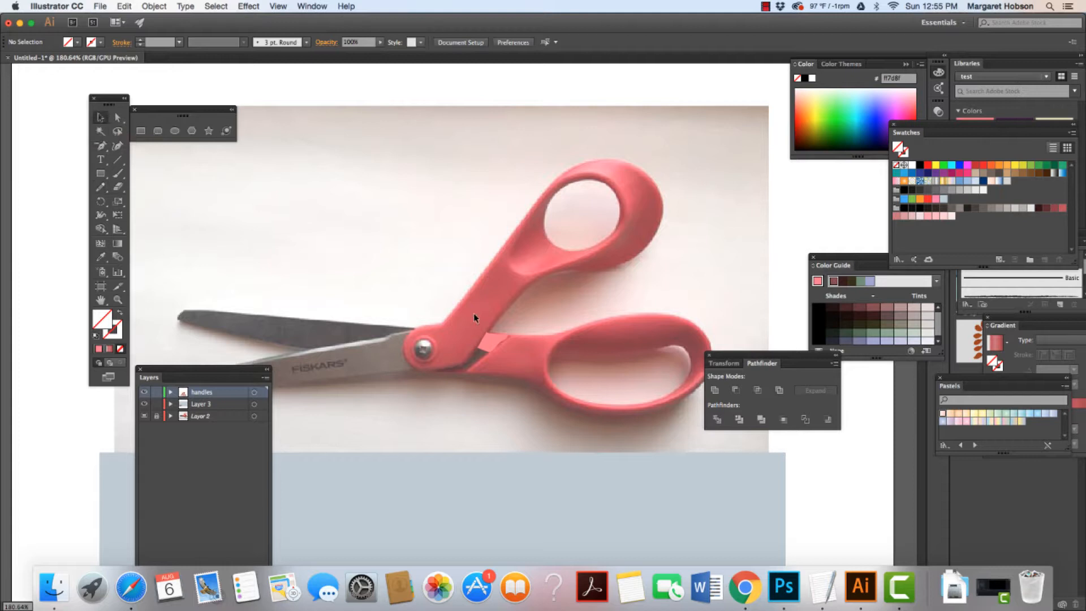
pyautogui.click(495, 347)
pyautogui.click(120, 349)
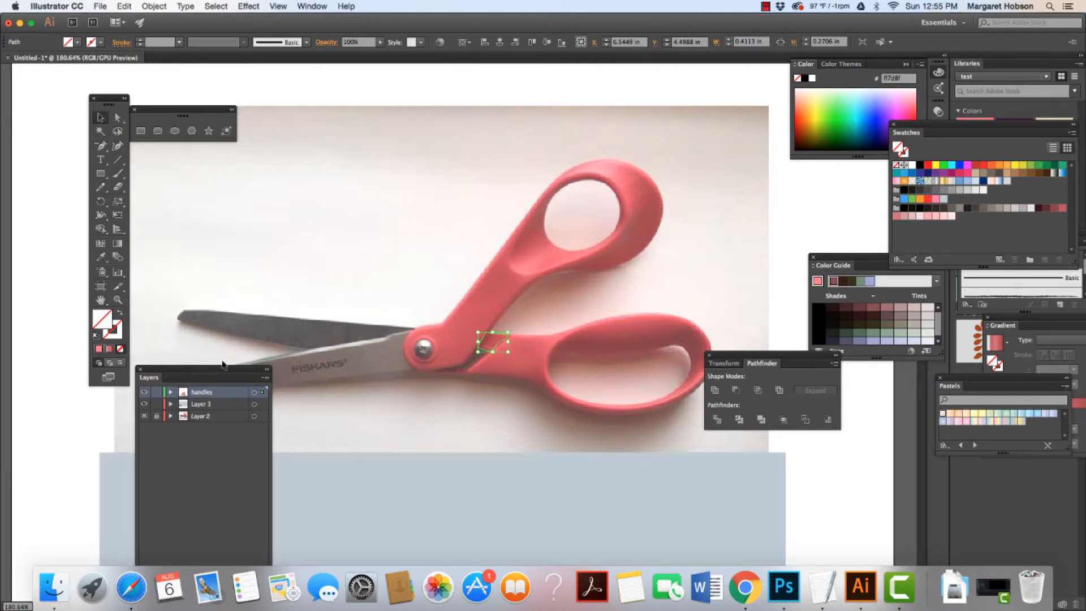
pyautogui.press('i')
pyautogui.click(493, 337)
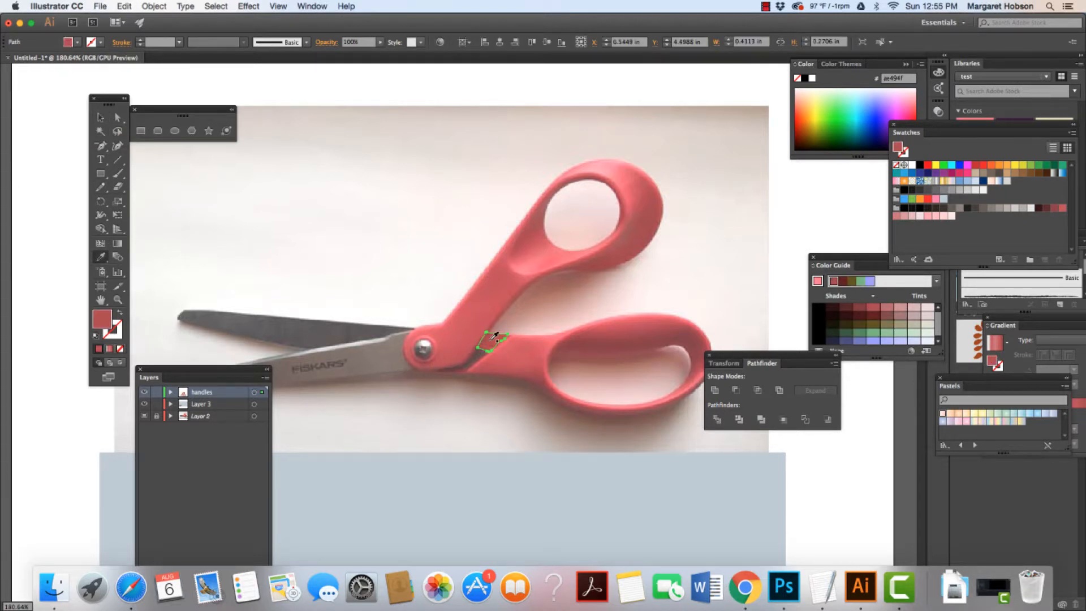
# Send the small red connecting section to the back of the stack and deselect it
pyautogui.click(98, 118)
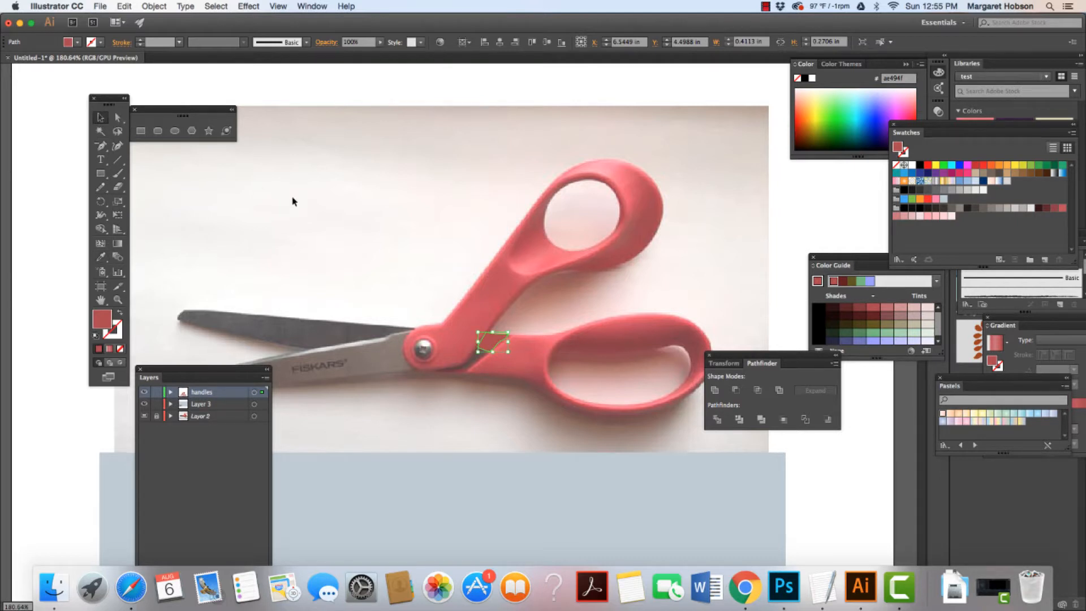
pyautogui.click(151, 6)
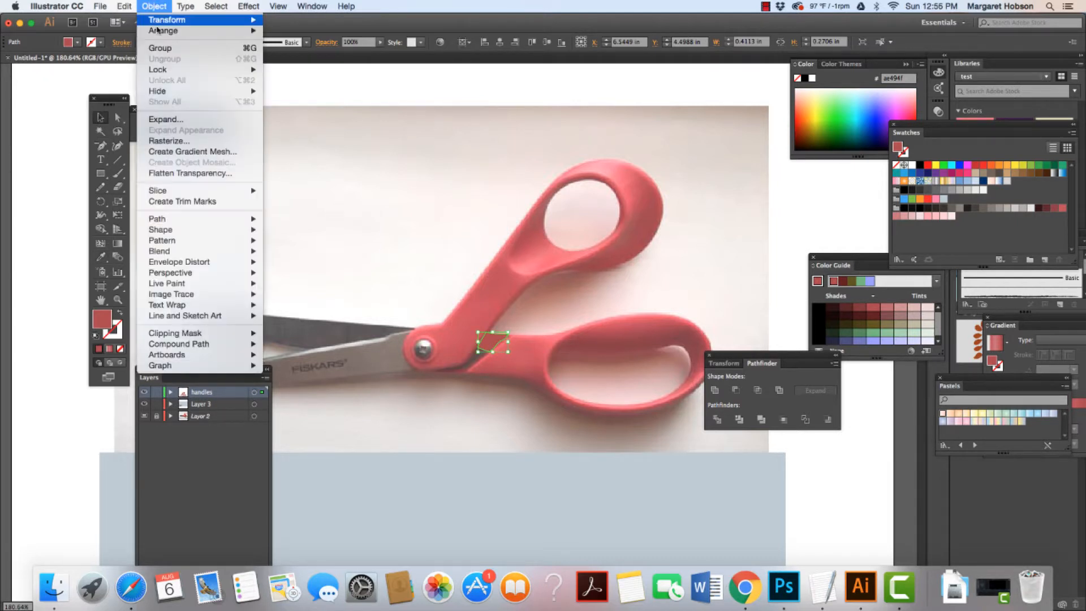
pyautogui.moveTo(170, 29)
pyautogui.click(305, 66)
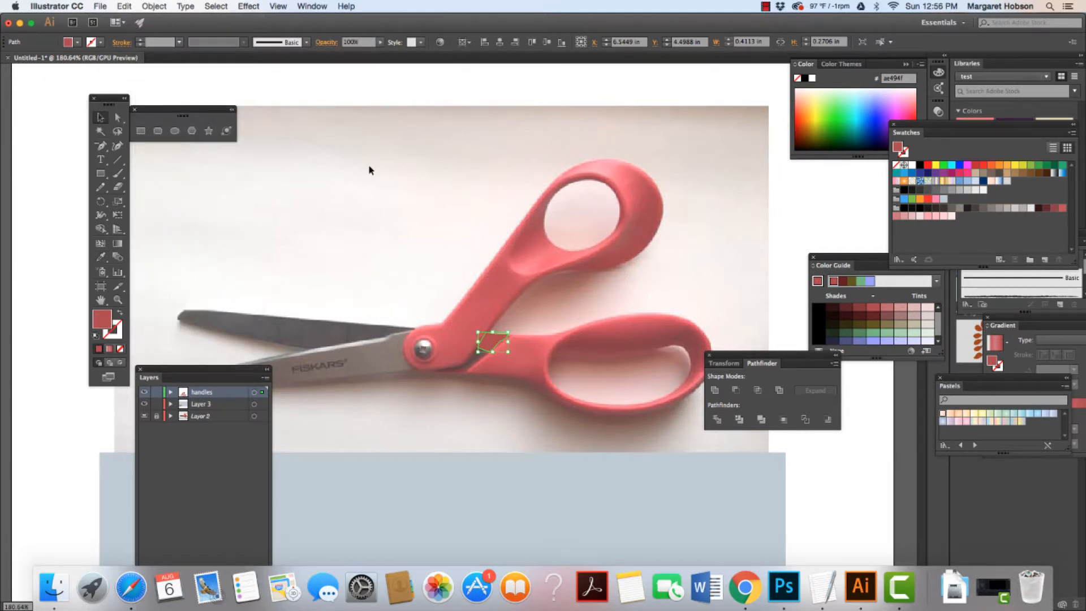
pyautogui.click(422, 230)
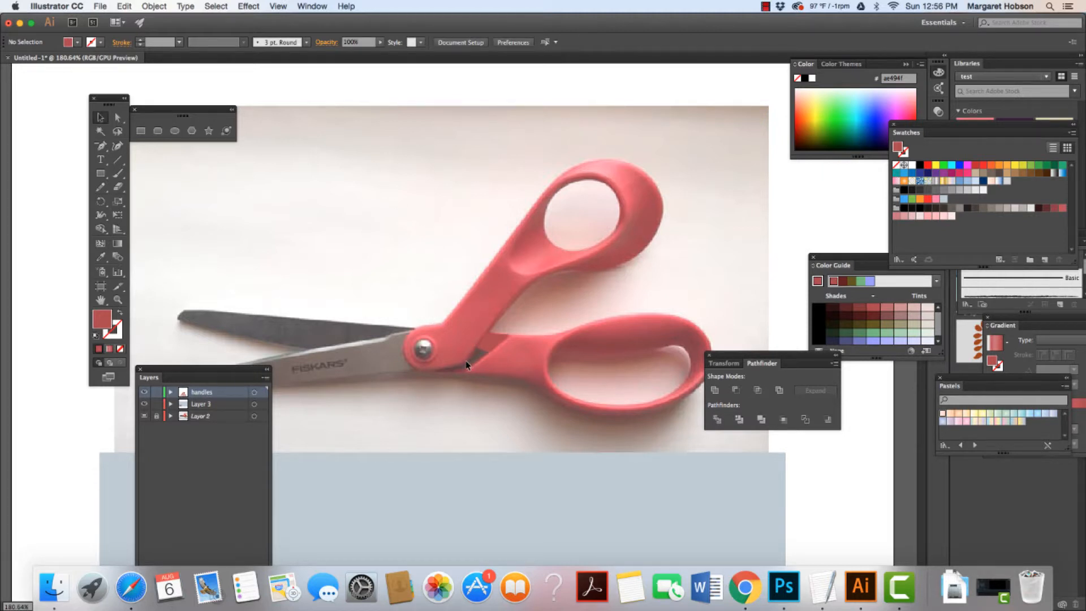
# Trace the dark gap just below the red connecting section, beside the pivot, with the Pencil tool
pyautogui.press('super+equal')
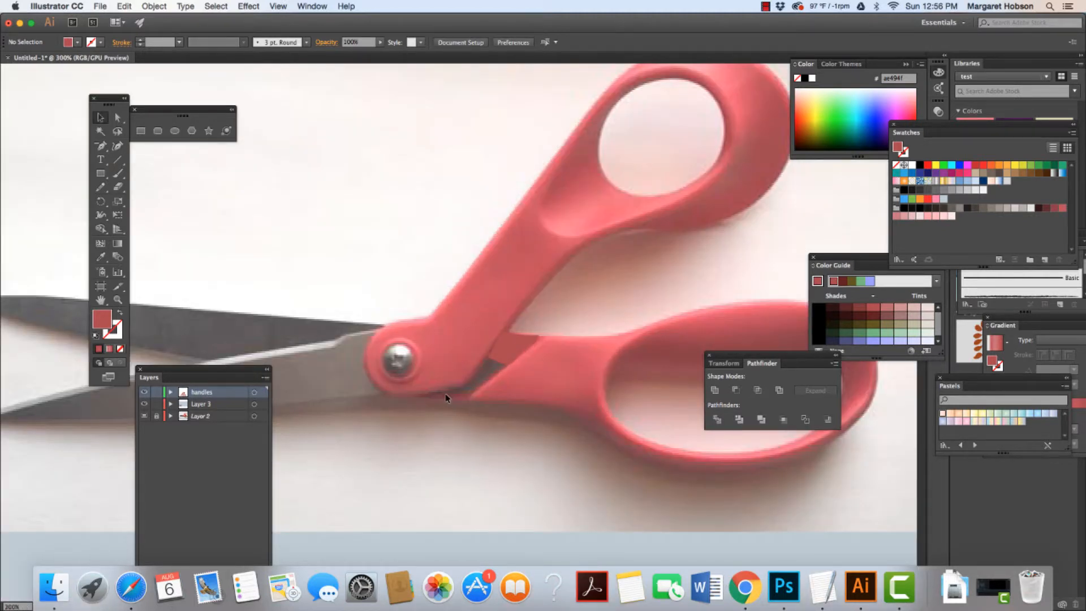
pyautogui.press('n')
pyautogui.moveTo(438, 392)
pyautogui.mouseDown()
pyautogui.moveTo(485, 354)
pyautogui.moveTo(508, 362)
pyautogui.moveTo(475, 393)
pyautogui.moveTo(439, 391)
pyautogui.mouseUp()
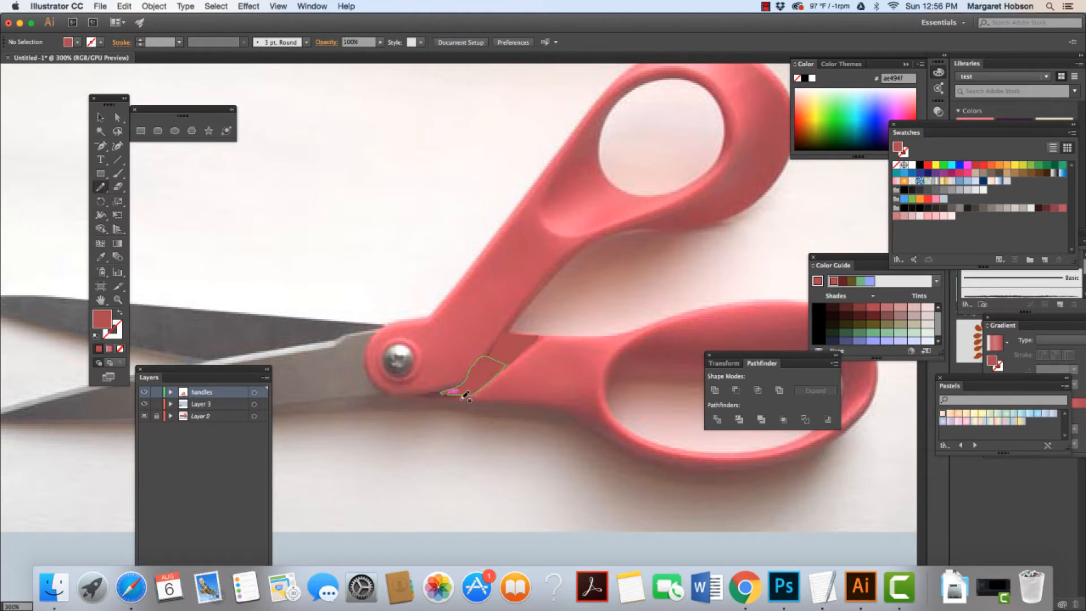
# Clear the gap shape's fill and recolor it with dark brown #644948 sampled from the photo
pyautogui.click(120, 350)
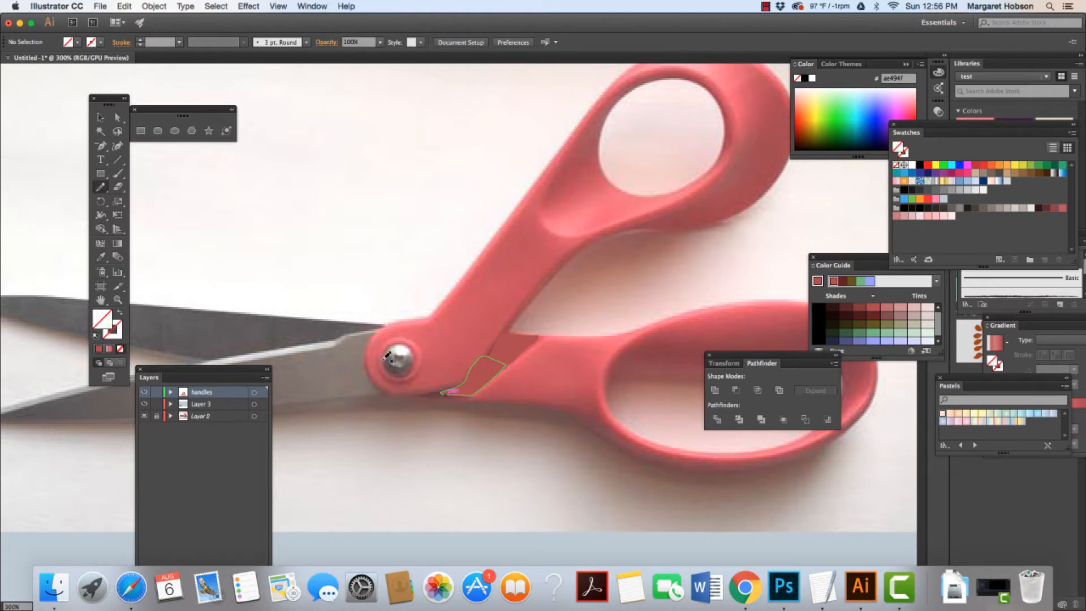
pyautogui.click(100, 116)
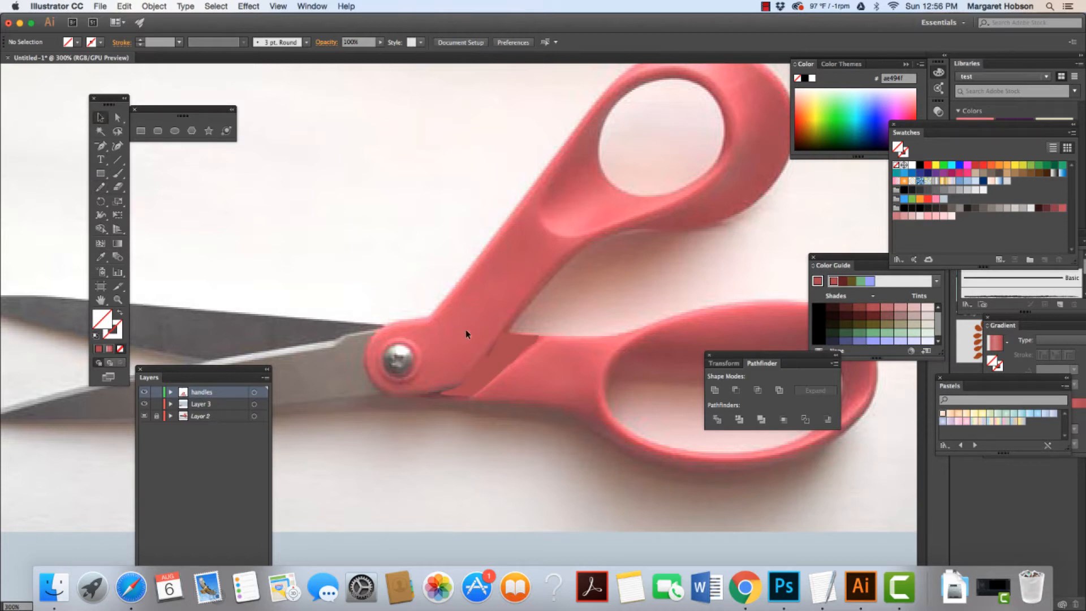
pyautogui.click(486, 375)
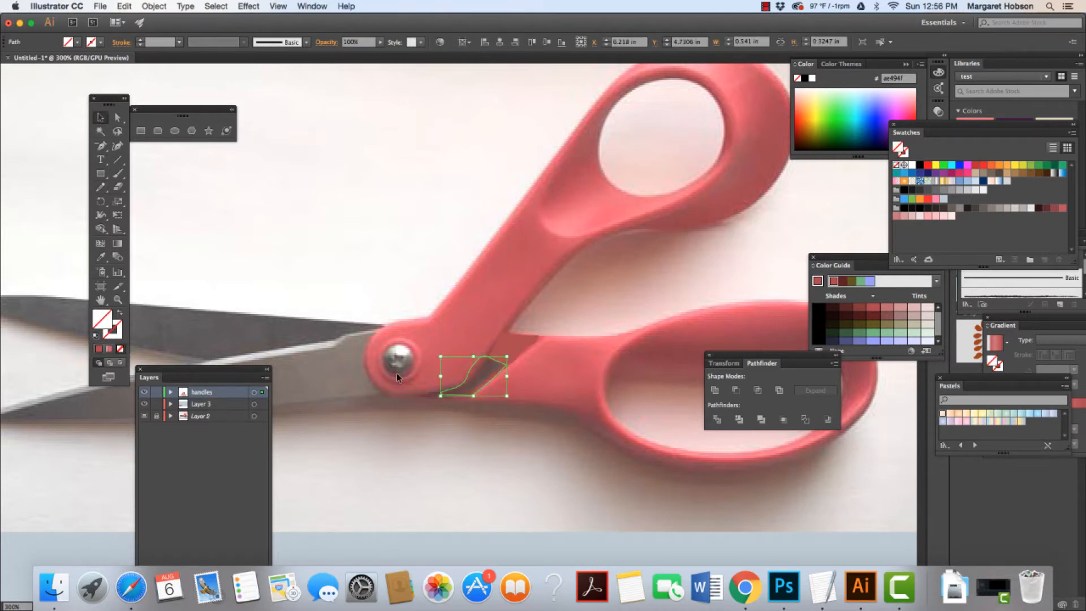
pyautogui.press('i')
pyautogui.click(484, 373)
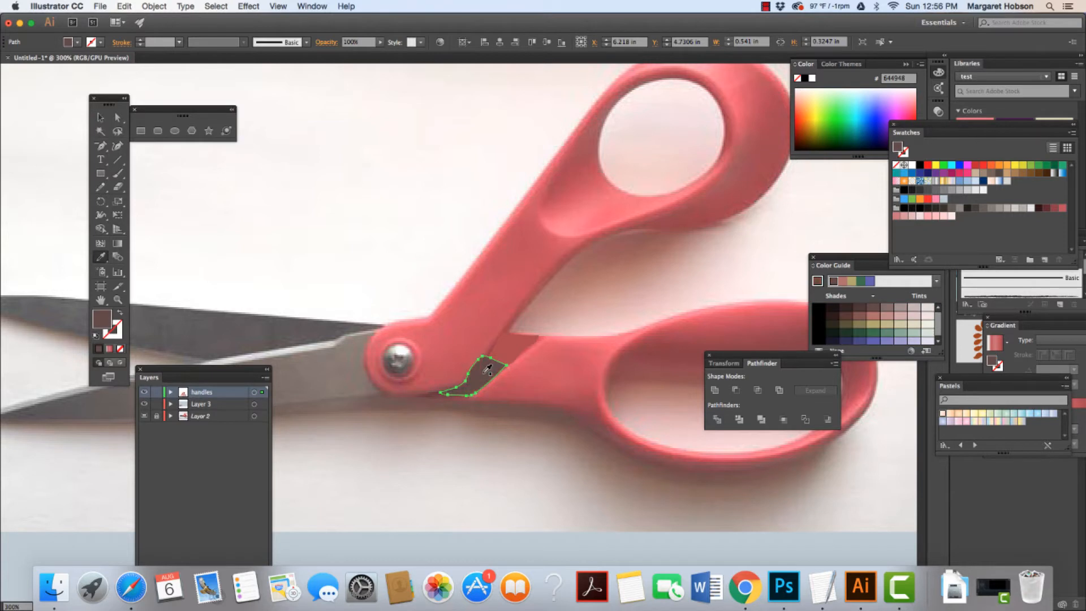
# Send the dark brown gap shape to the back of the stack and deselect it
pyautogui.click(152, 6)
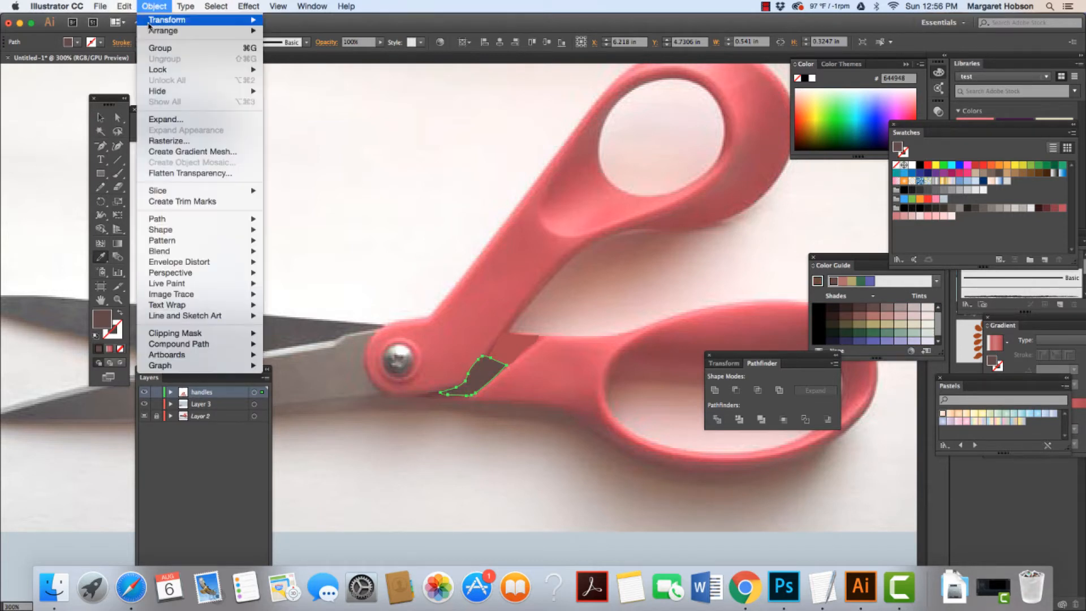
pyautogui.click(317, 62)
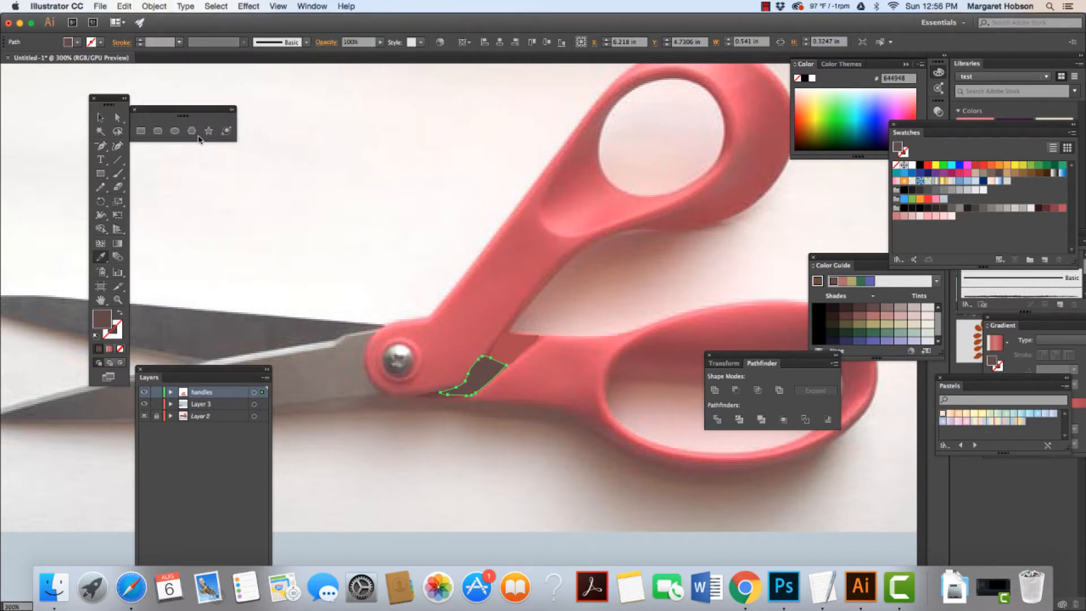
pyautogui.press('v')
pyautogui.click(412, 351)
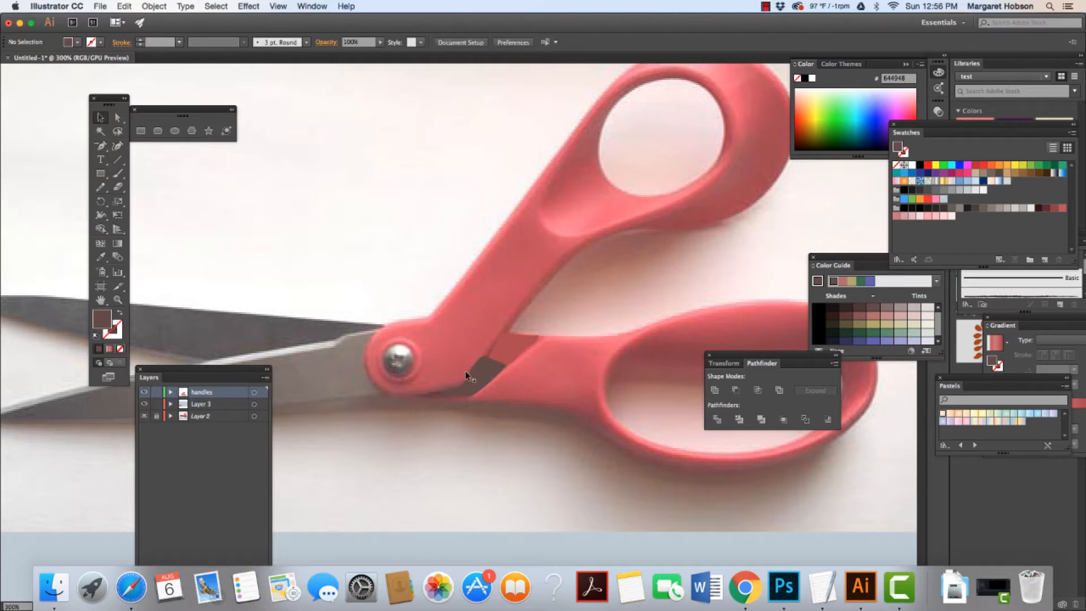
# Group the dark gap shape with the small red connecting section and deselect them
pyautogui.click(472, 383)
pyautogui.keyDown('shift'); pyautogui.click(514, 343); pyautogui.keyUp('shift')
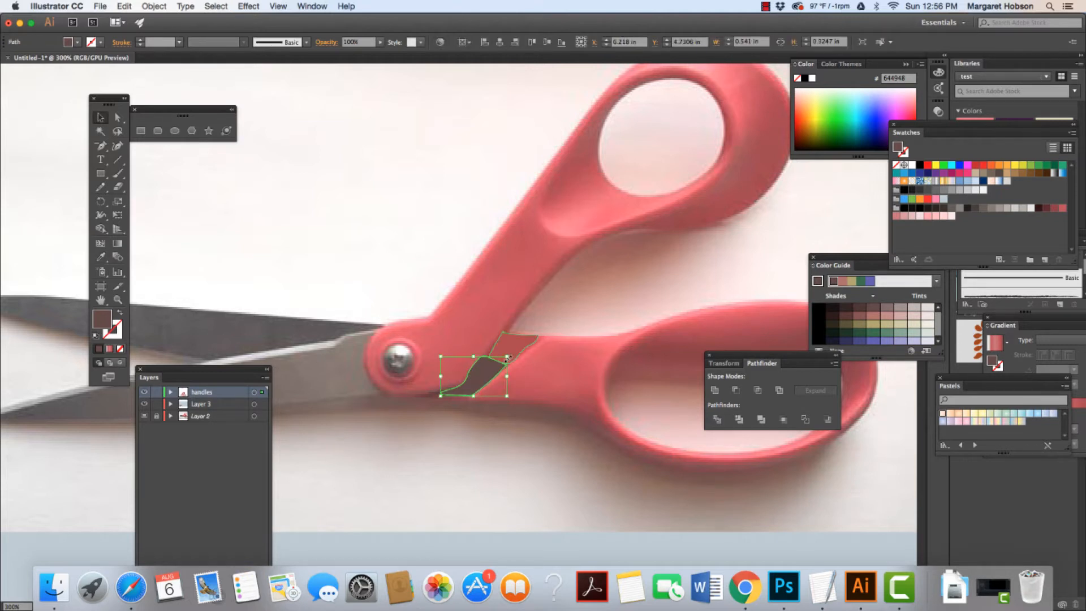
pyautogui.click(152, 6)
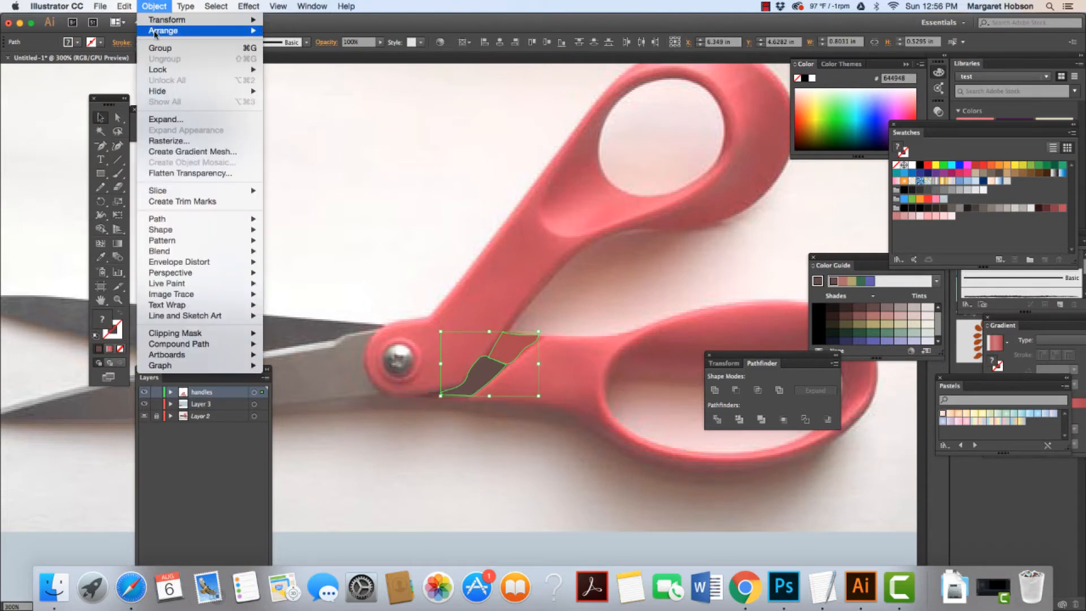
pyautogui.click(161, 43)
pyautogui.click(284, 176)
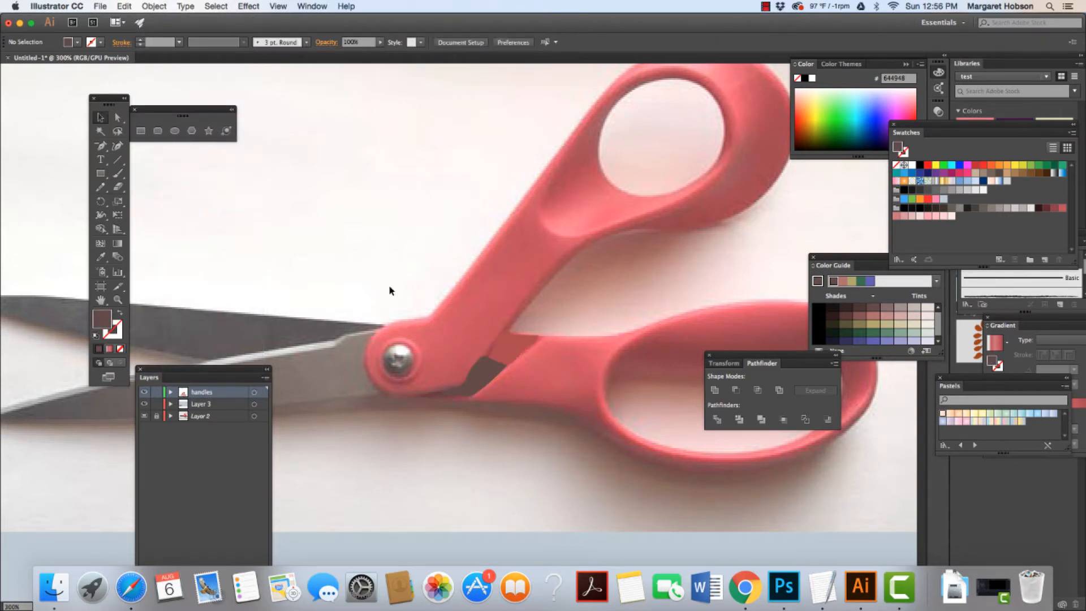
# Move the grouped connecting pieces into the illustration's gap between pivot and lower handle, and rotate them slightly to fit
pyautogui.press('super+minus')
pyautogui.press('super+minus')
pyautogui.press('super+minus')
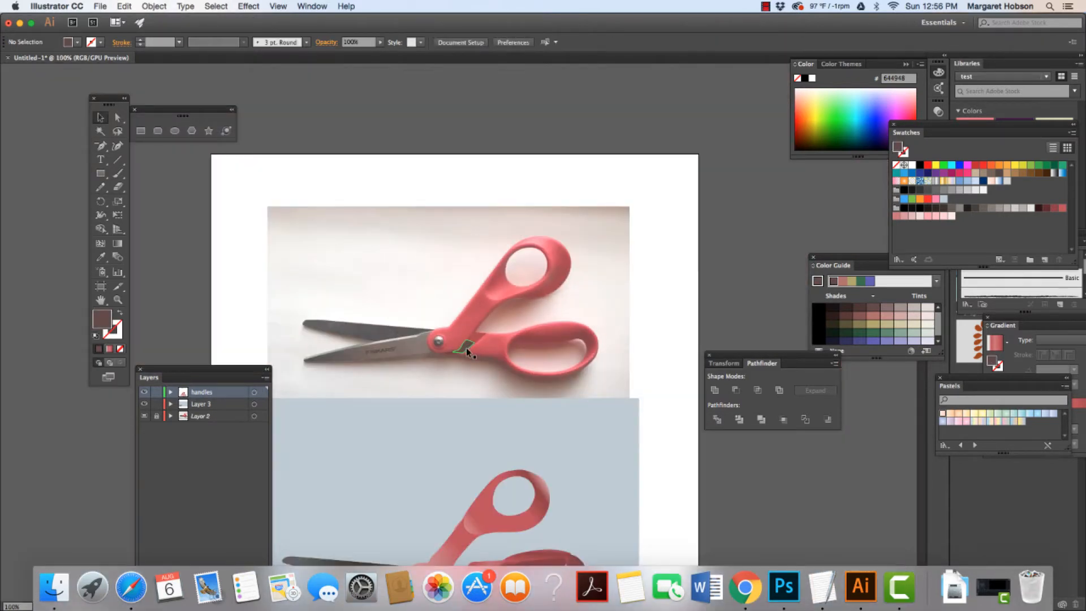
pyautogui.moveTo(466, 347); pyautogui.dragTo(456, 521)
pyautogui.press('space')
pyautogui.moveTo(445, 540); pyautogui.dragTo(476, 230)
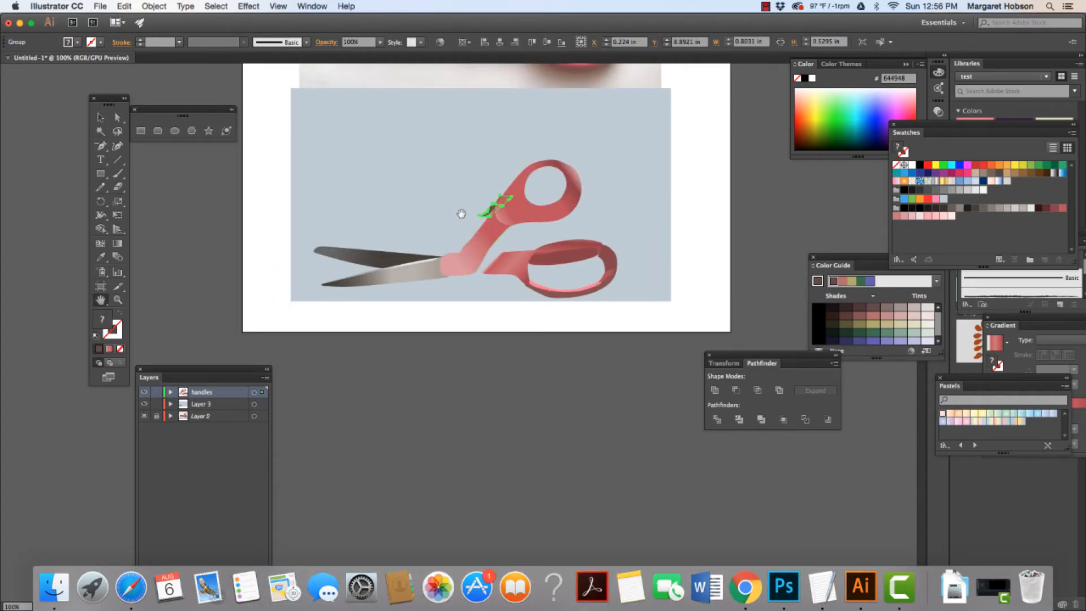
pyautogui.moveTo(492, 213); pyautogui.dragTo(478, 271)
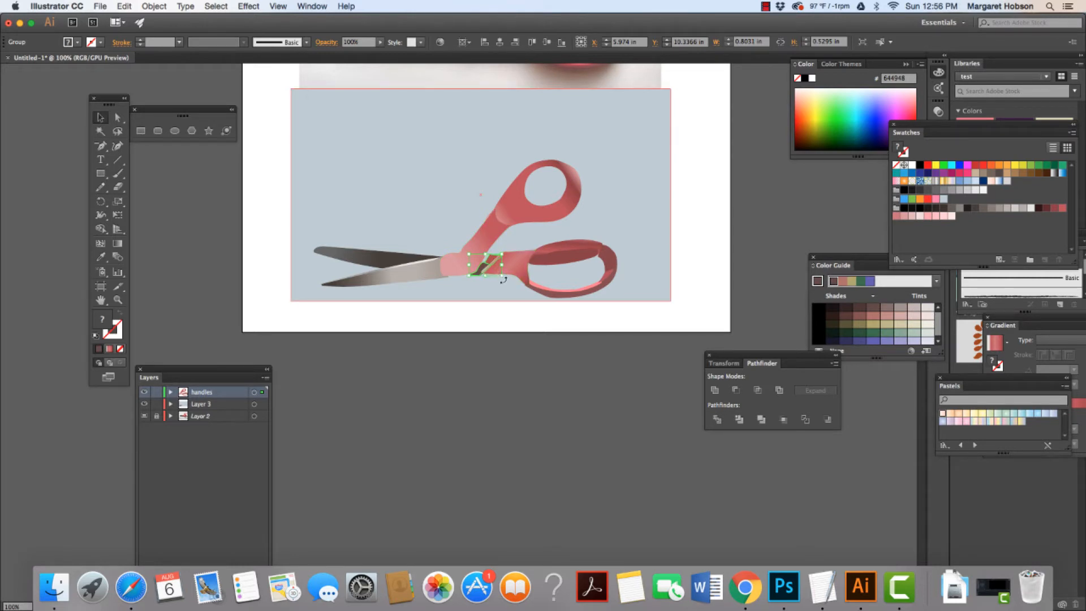
pyautogui.moveTo(503, 280); pyautogui.dragTo(467, 284)
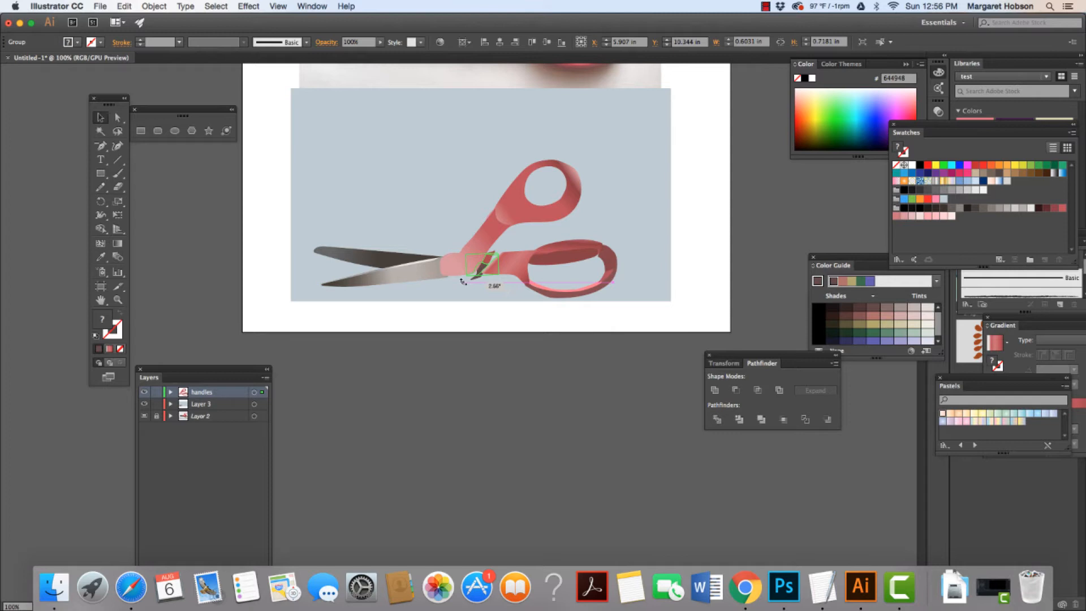
pyautogui.click(493, 291)
# Nudge the illustration's lower handle slightly left and down so it meets the connecting pieces, and deselect it
pyautogui.click(510, 272)
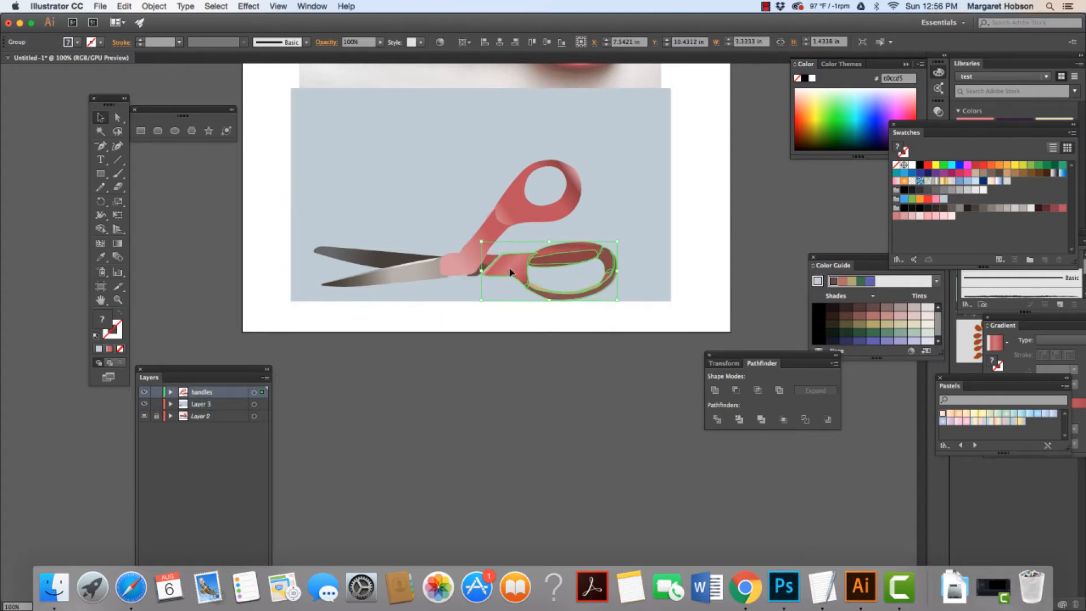
pyautogui.press('Left')
pyautogui.press('Down')
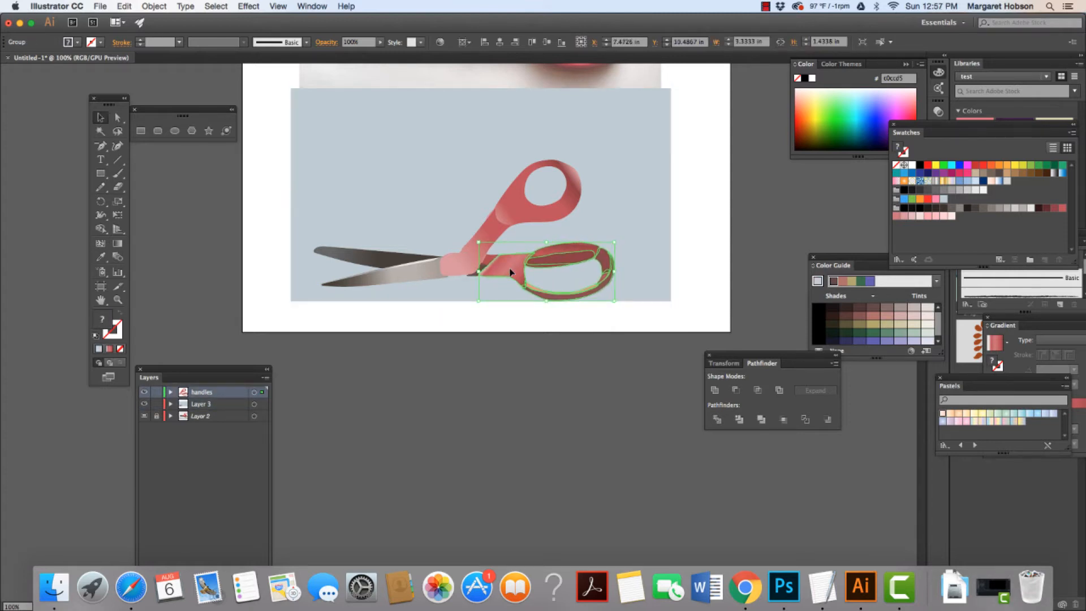
pyautogui.press('Left')
pyautogui.click(476, 313)
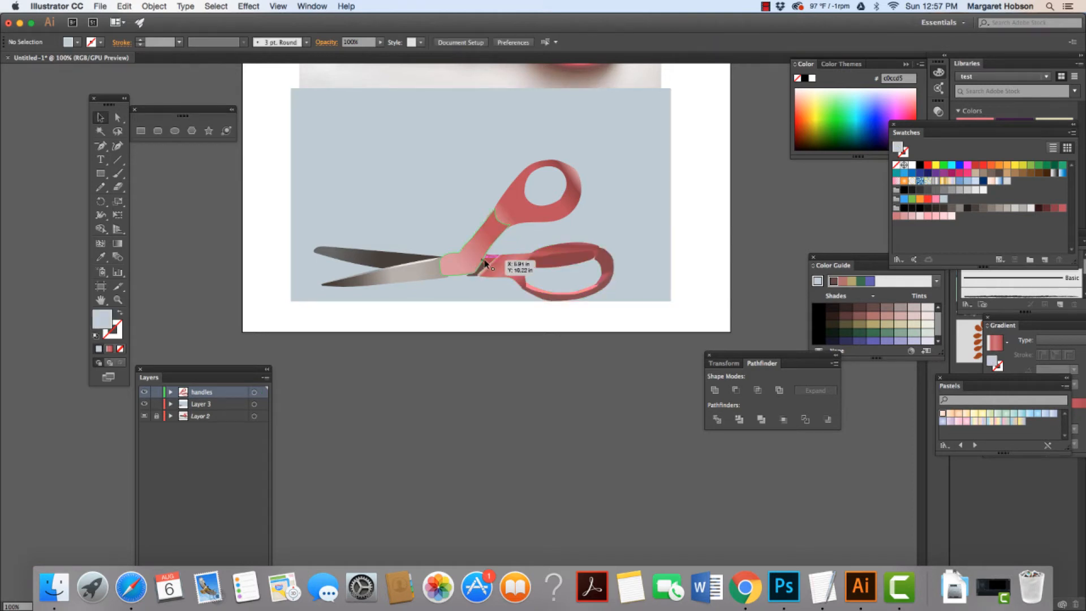
# Nudge the connecting pieces slightly left against the upper handle's arm and fine-tune the lower handle's position
pyautogui.click(487, 265)
pyautogui.press('Left')
pyautogui.press('Left')
pyautogui.press('Left')
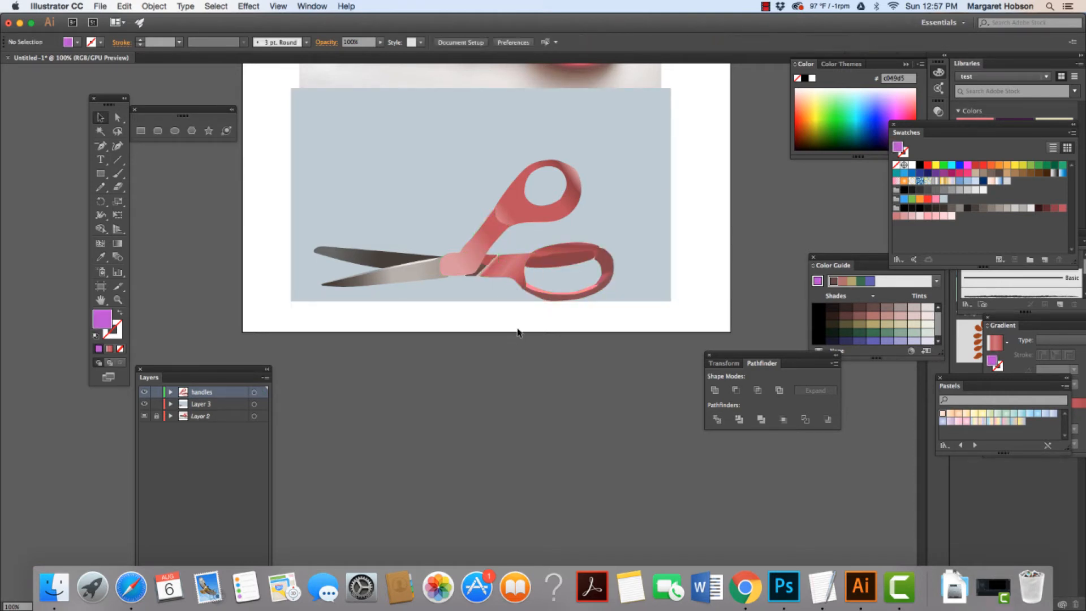
pyautogui.click(516, 282)
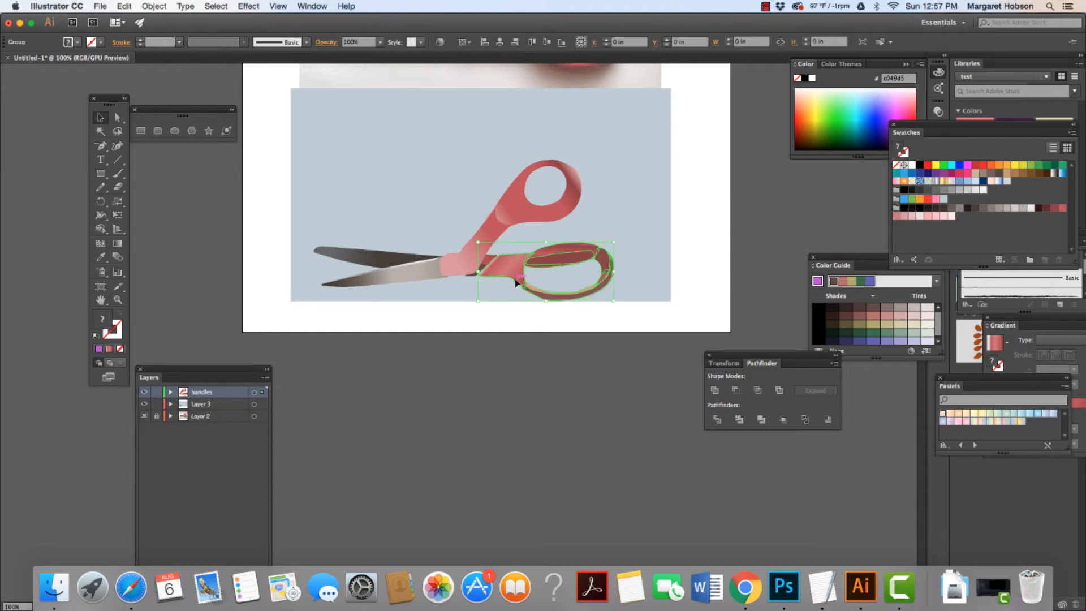
pyautogui.click(531, 383)
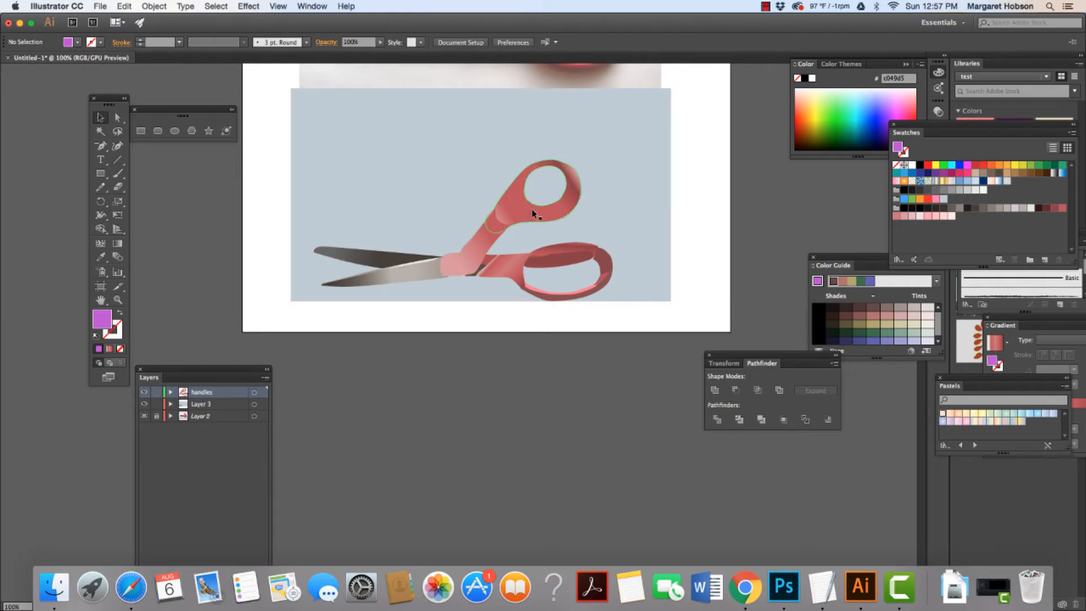
pyautogui.click(542, 276)
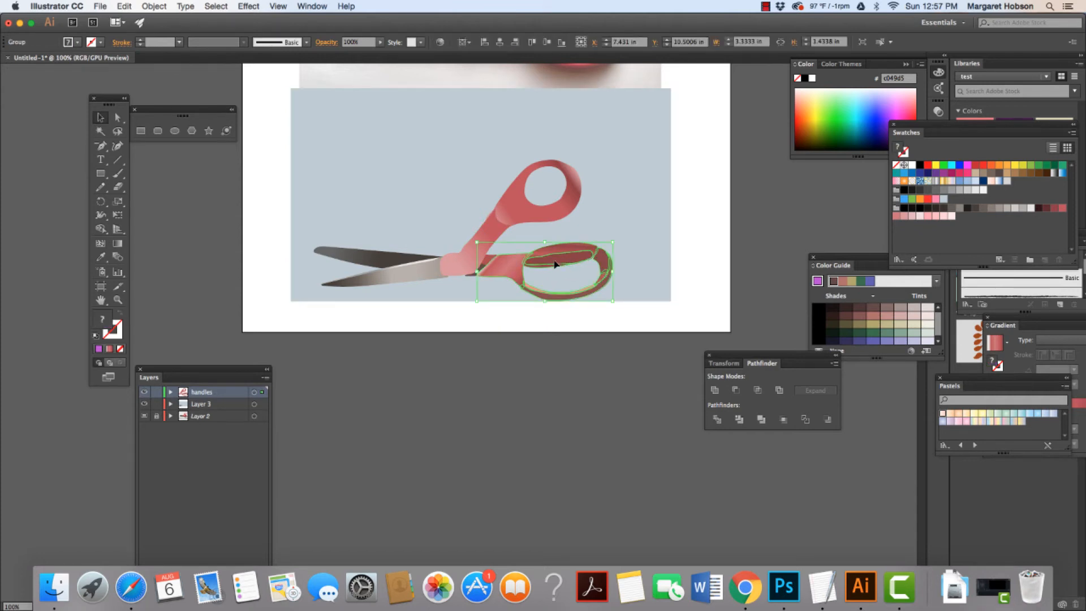
pyautogui.click(445, 266)
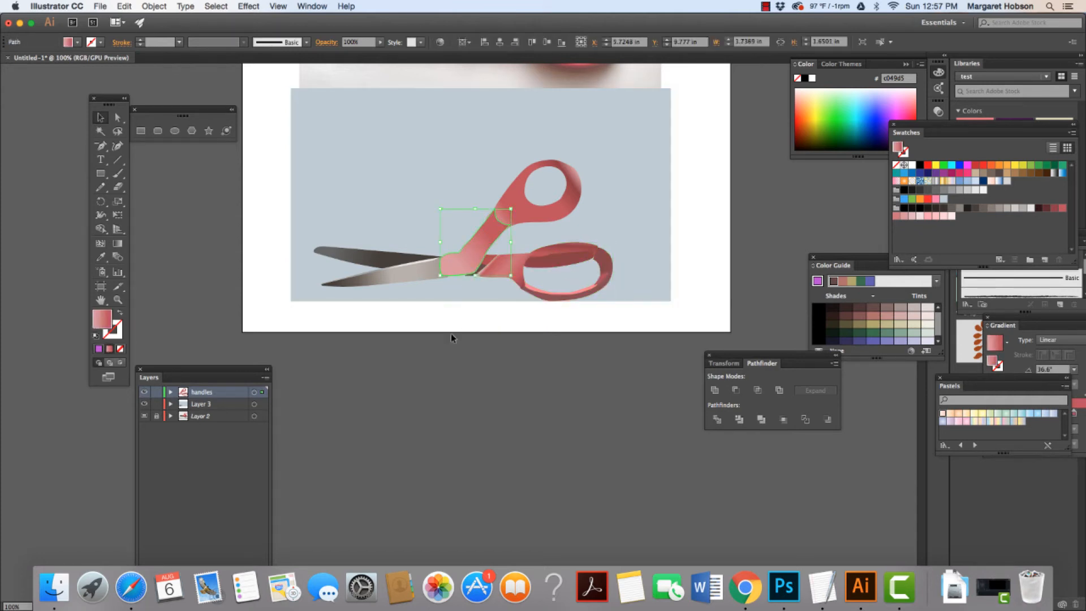
# Draw a circle about 0.27 in wide over the screw at the pivot of the scissors photo
pyautogui.press('space')
pyautogui.moveTo(461, 148); pyautogui.dragTo(521, 426)
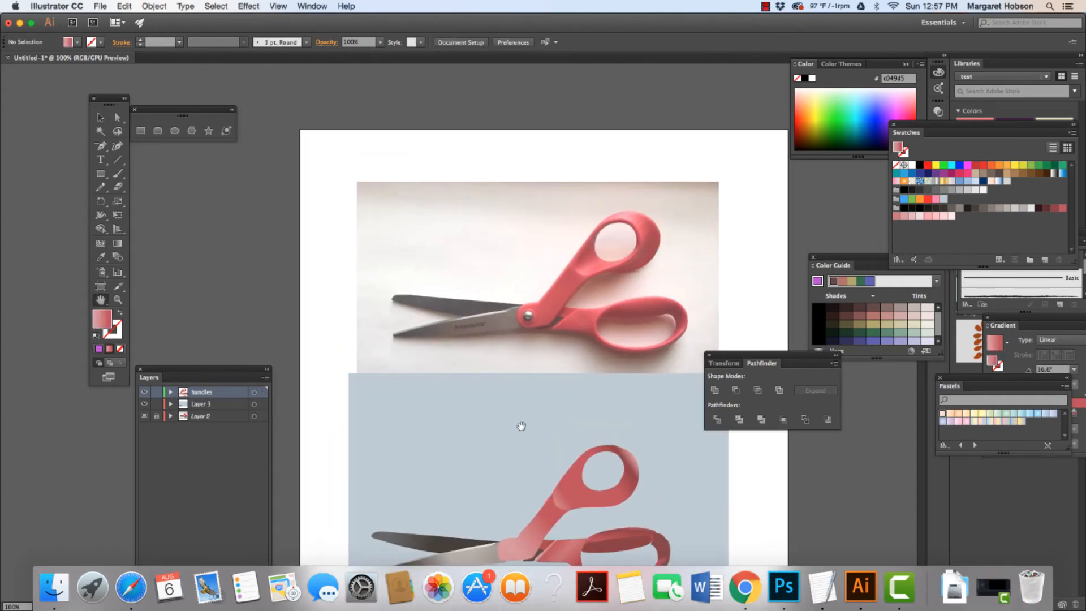
pyautogui.moveTo(530, 380); pyautogui.dragTo(454, 443)
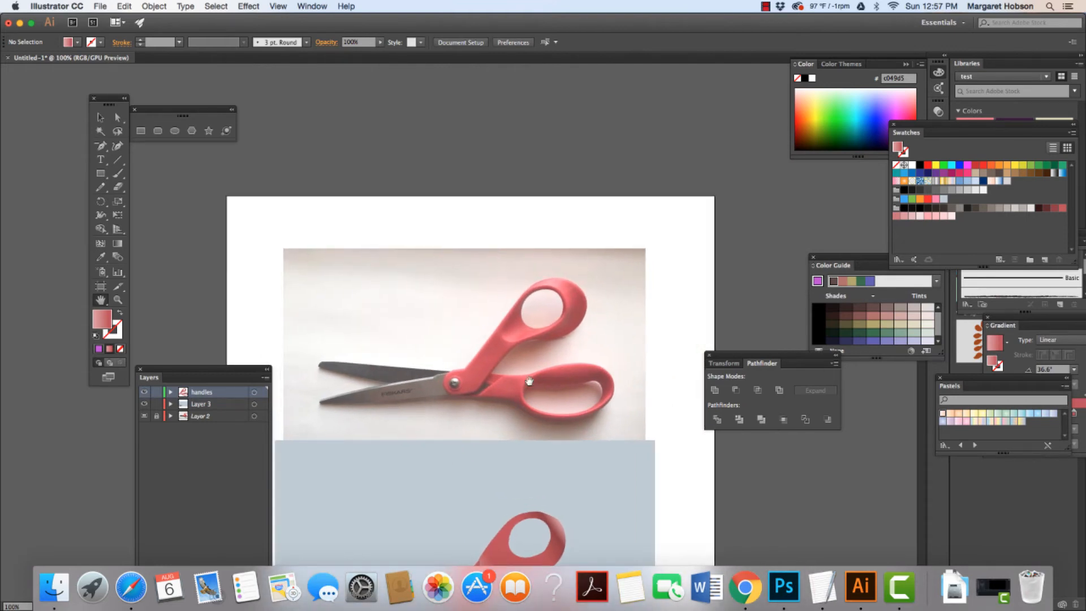
pyautogui.press('super+plus')
pyautogui.press('super+plus')
pyautogui.press('super+plus')
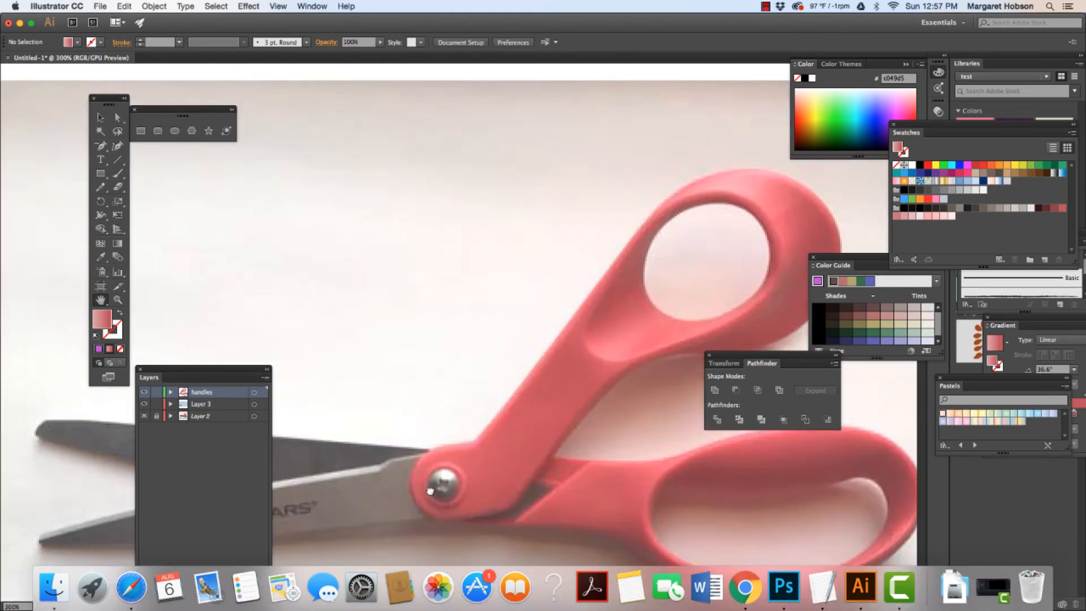
pyautogui.moveTo(429, 490); pyautogui.dragTo(456, 425)
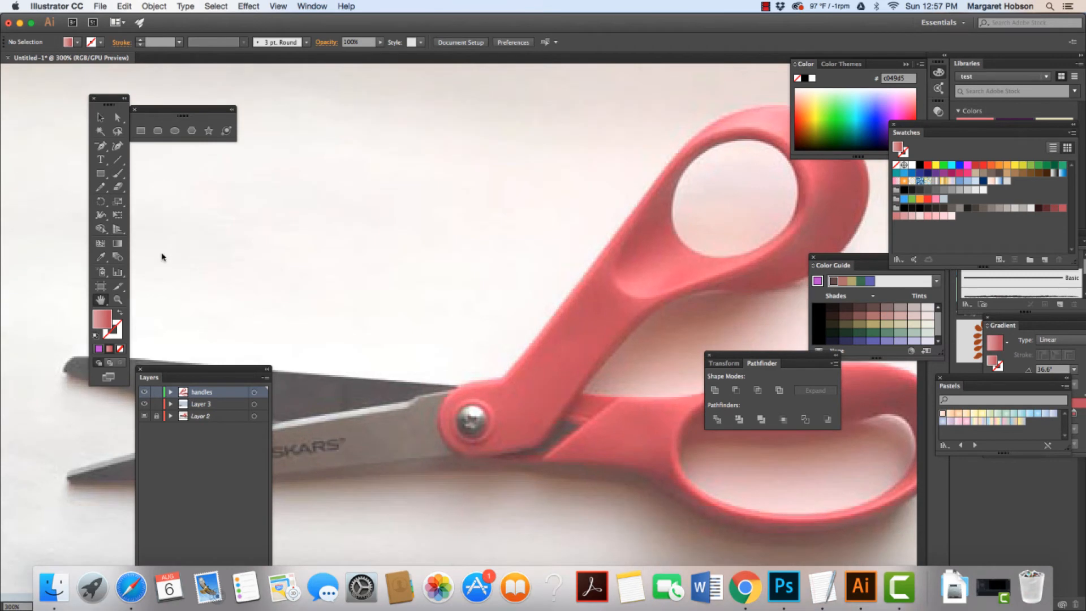
pyautogui.moveTo(96, 174); pyautogui.dragTo(131, 199)
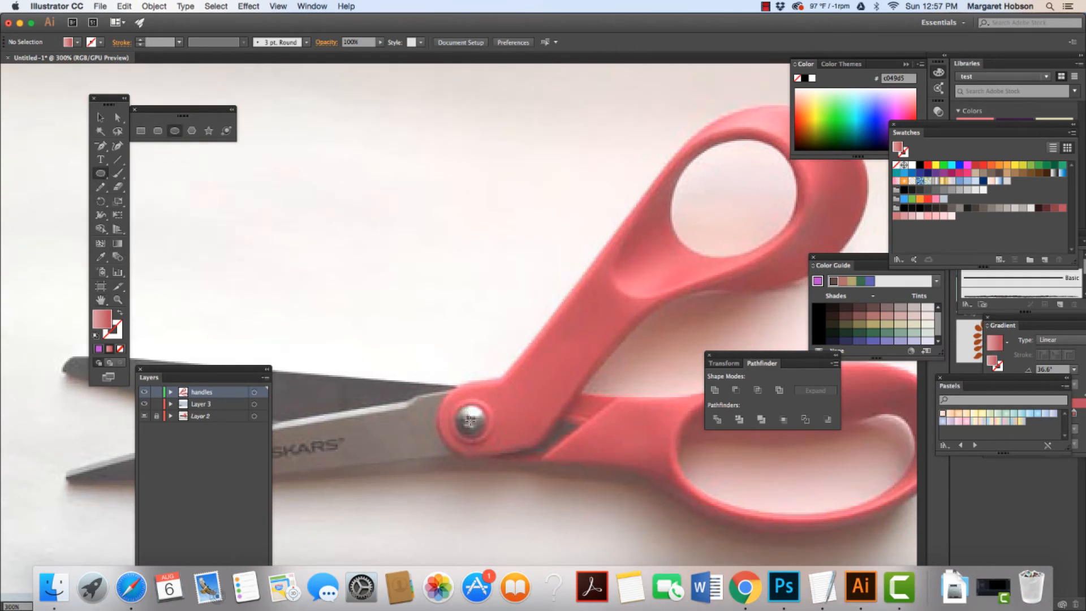
pyautogui.moveTo(470, 420)
pyautogui.mouseDown()
pyautogui.moveTo(453, 388)
pyautogui.moveTo(473, 427)
pyautogui.mouseUp()
pyautogui.press('v')
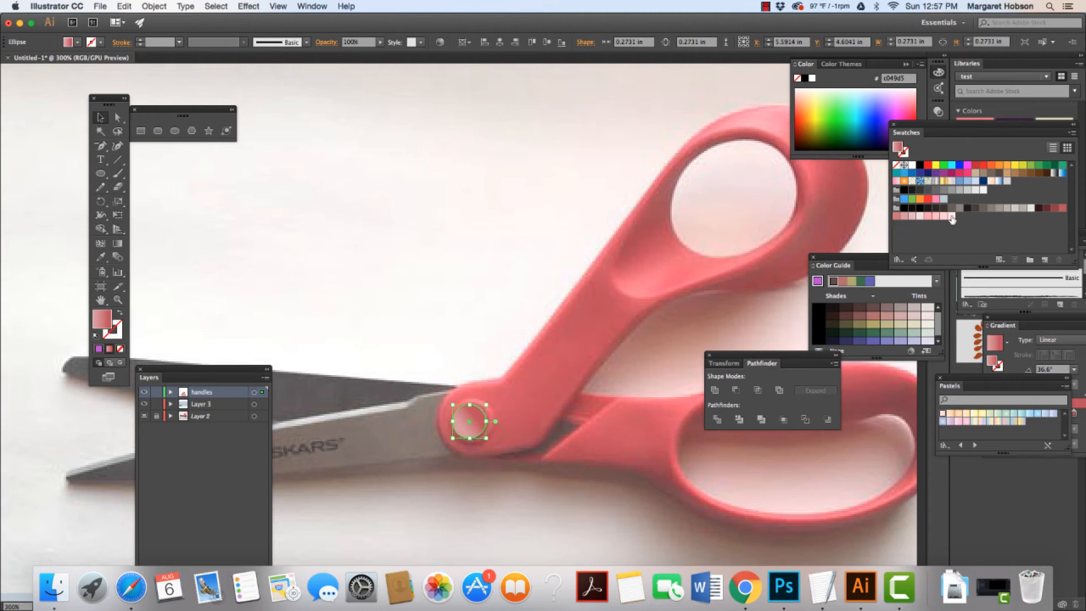
# Fill the screw circle with the White, Black gradient swatch and change the gradient type to Radial
pyautogui.click(1054, 173)
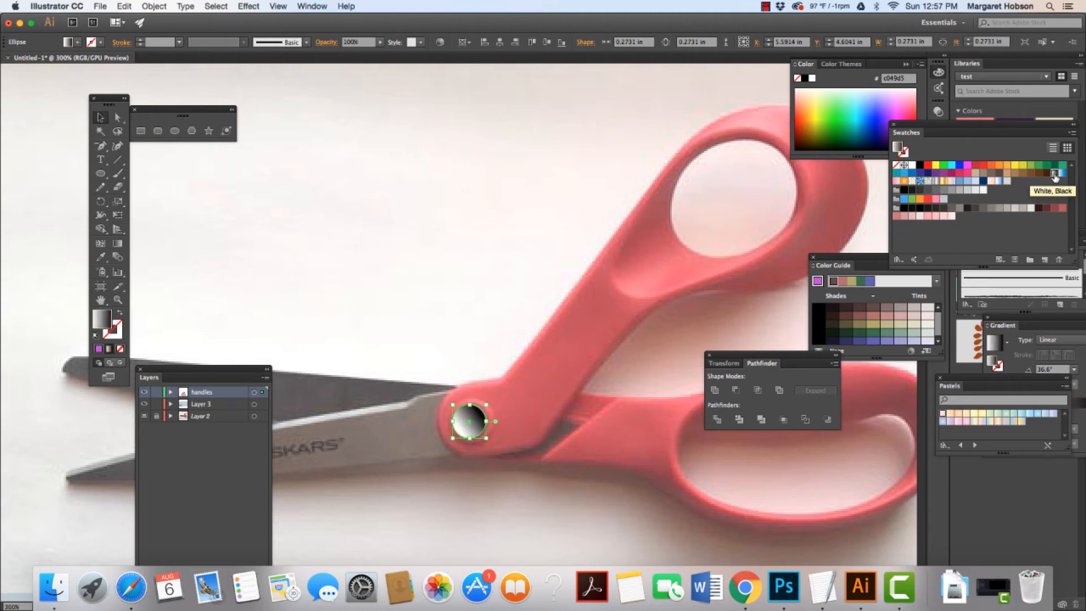
pyautogui.click(312, 6)
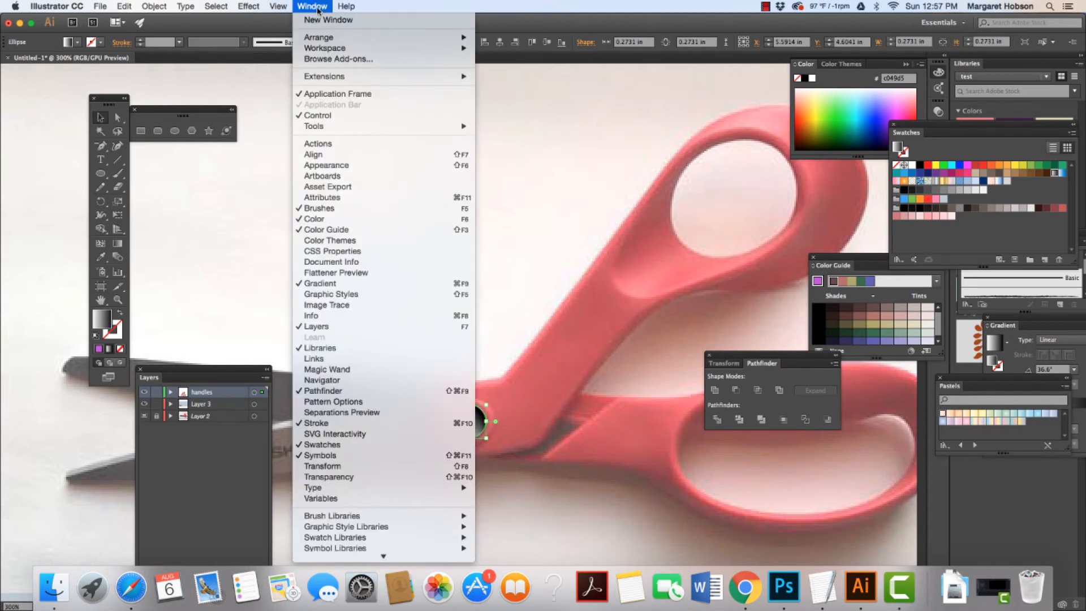
pyautogui.click(318, 283)
pyautogui.click(313, 6)
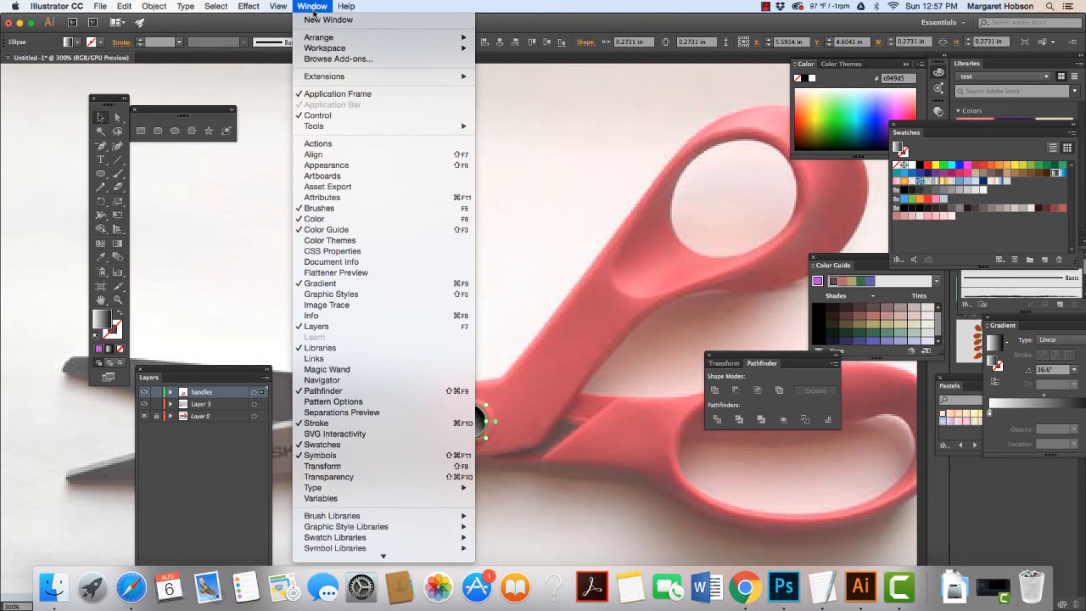
pyautogui.click(327, 286)
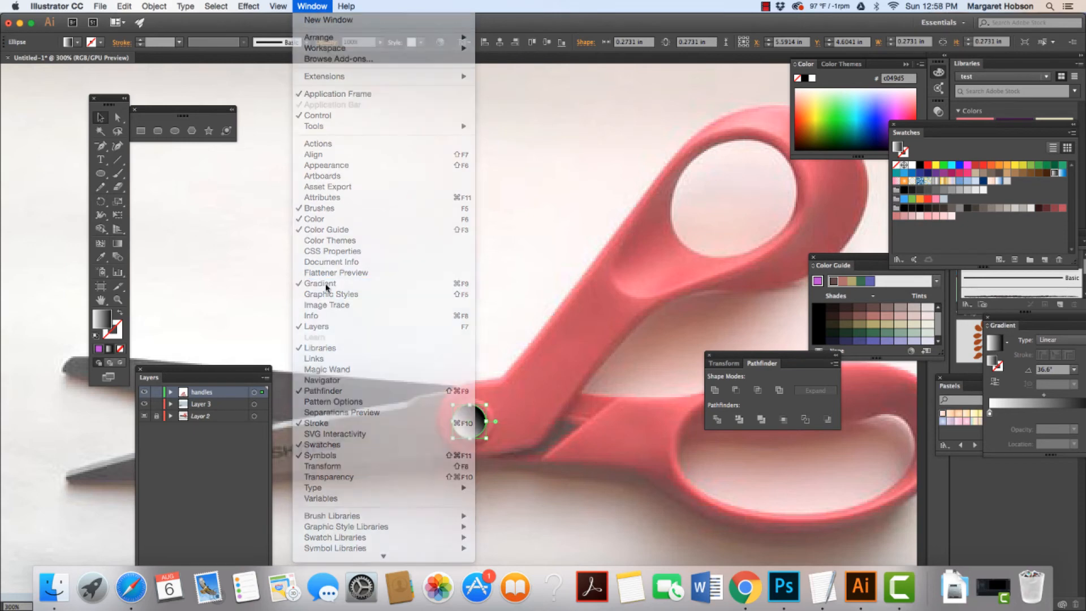
pyautogui.click(308, 6)
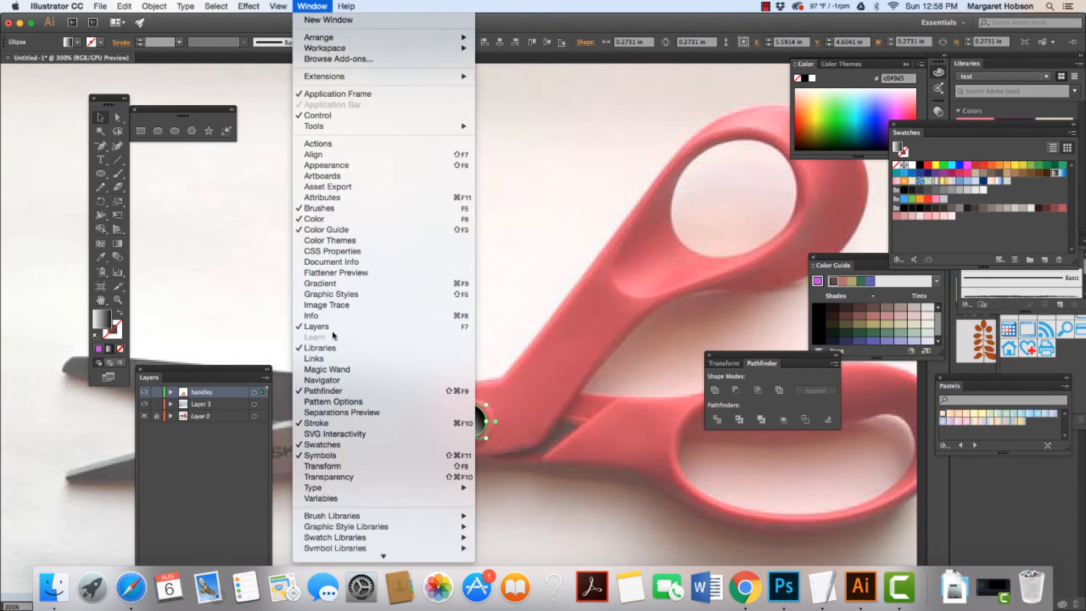
pyautogui.click(311, 283)
pyautogui.moveTo(1009, 325); pyautogui.dragTo(886, 308)
pyautogui.click(986, 323)
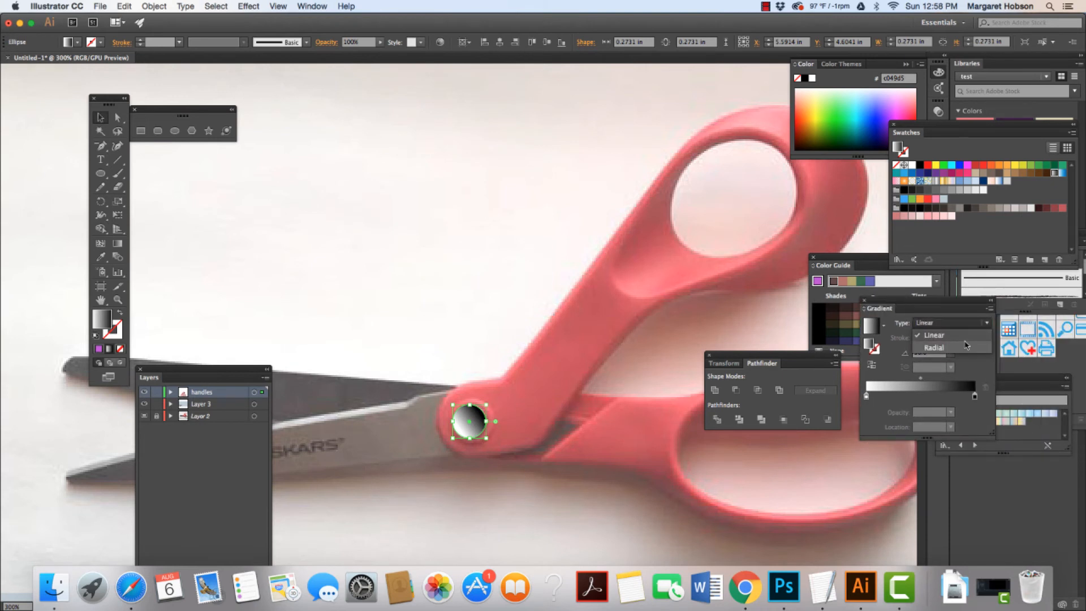
pyautogui.click(964, 348)
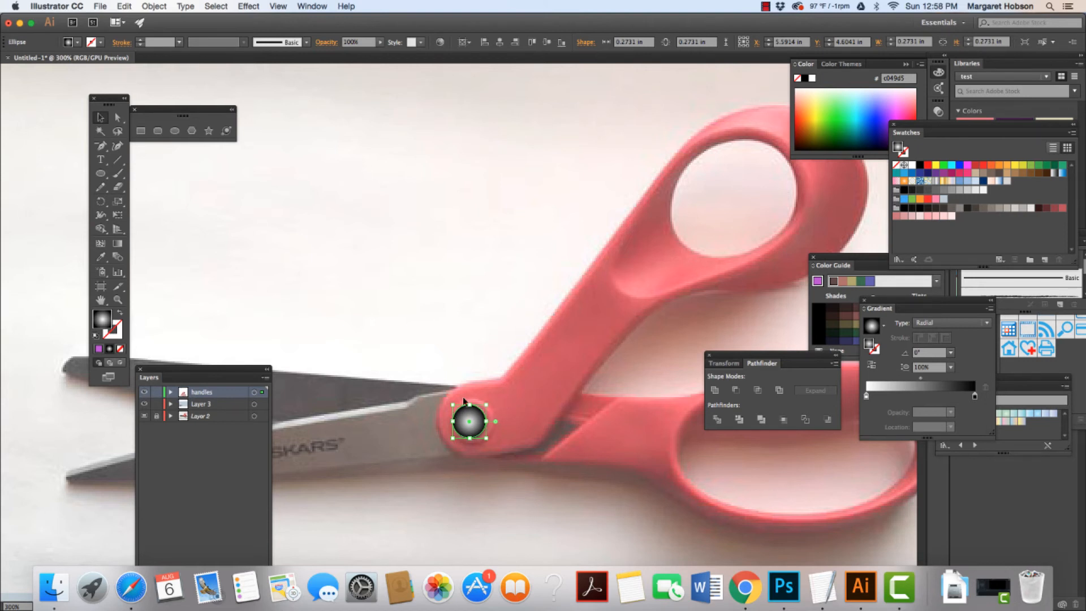
# Move the screw circle to the blank area above the pivot and redirect its radial gradient so the highlight sits near the upper edge
pyautogui.click(100, 117)
pyautogui.moveTo(467, 433); pyautogui.dragTo(458, 332)
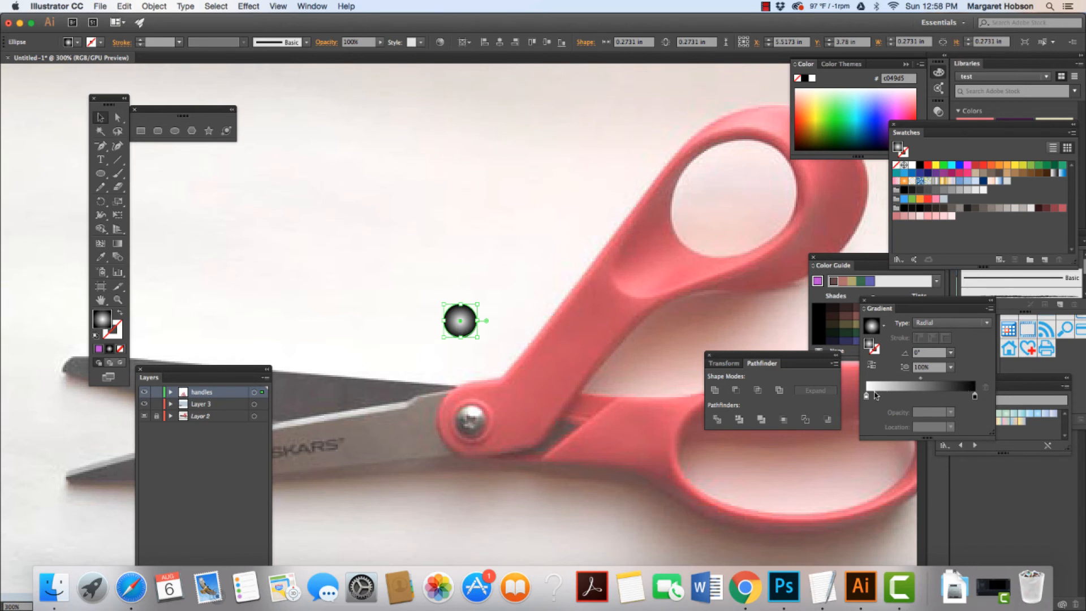
pyautogui.moveTo(865, 396)
pyautogui.mouseDown()
pyautogui.moveTo(934, 398)
pyautogui.moveTo(866, 397)
pyautogui.mouseUp()
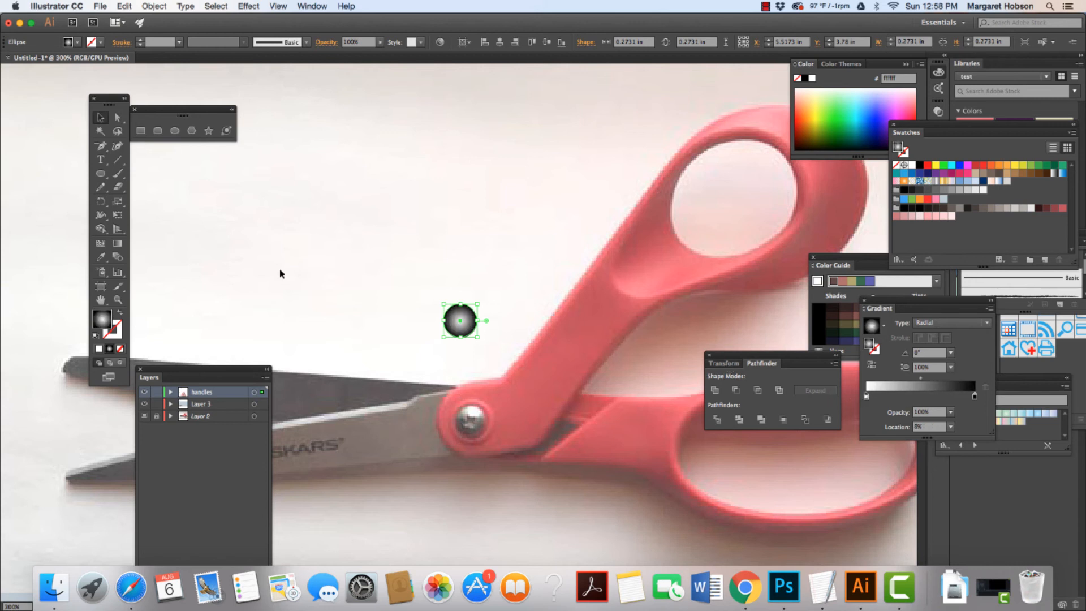
pyautogui.click(117, 243)
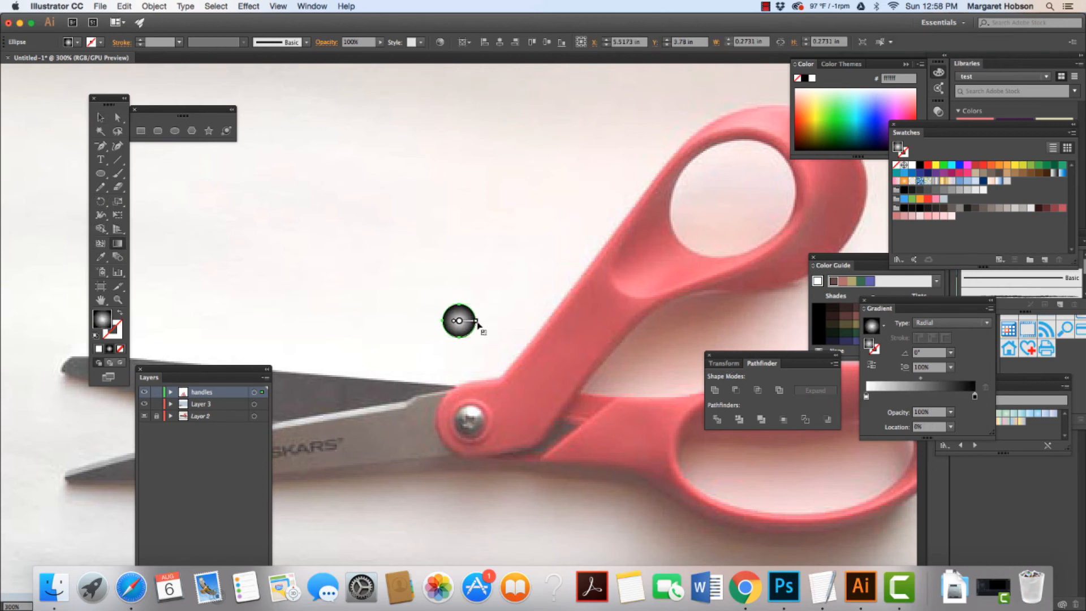
pyautogui.moveTo(477, 321)
pyautogui.mouseDown()
pyautogui.moveTo(498, 322)
pyautogui.moveTo(472, 357)
pyautogui.moveTo(460, 312)
pyautogui.mouseUp()
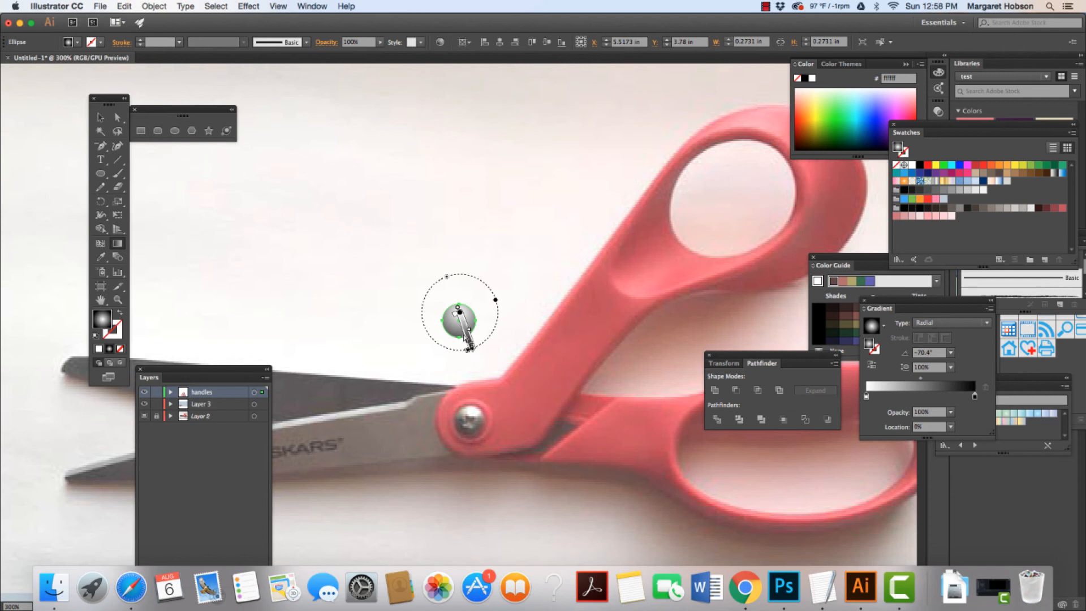
# Add a gradient stop at about 55% to the screw circle's radial gradient, colour it dark grey 333333, and deselect the circle
pyautogui.click(466, 337)
pyautogui.doubleClick(465, 338)
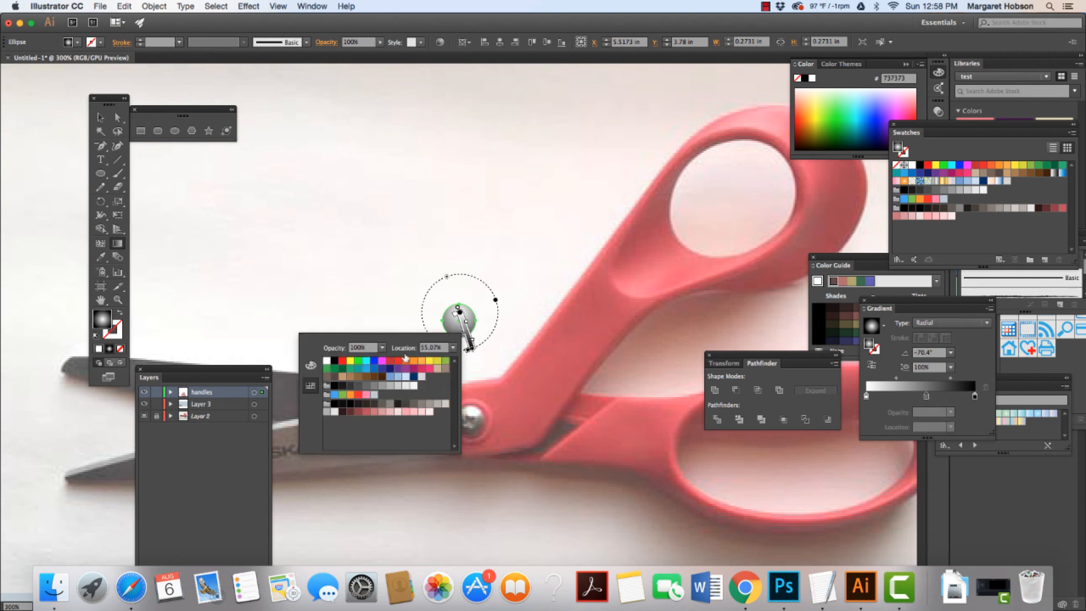
pyautogui.click(357, 386)
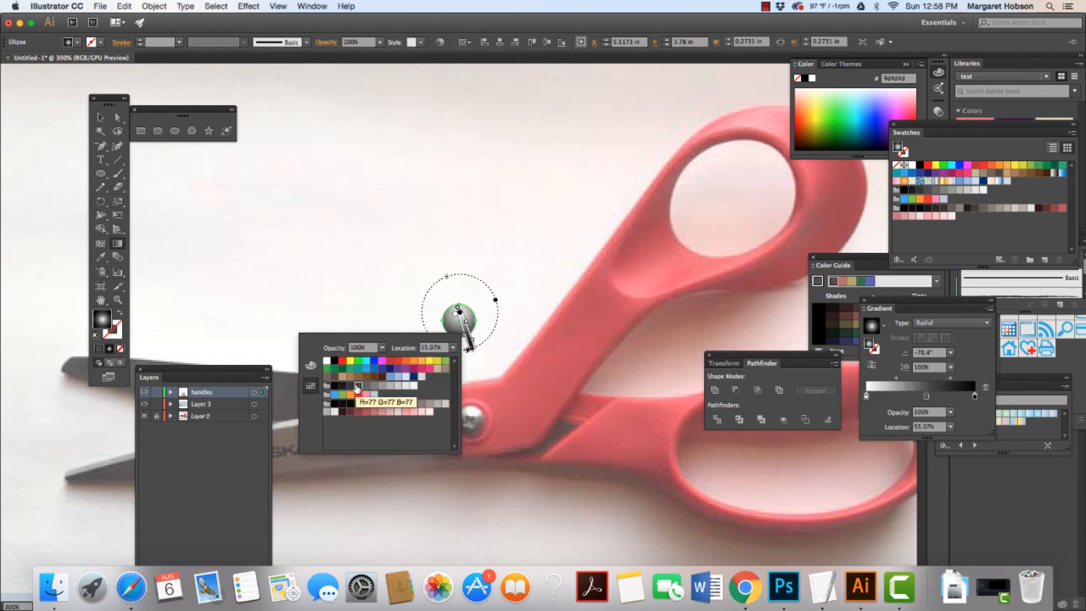
pyautogui.click(350, 386)
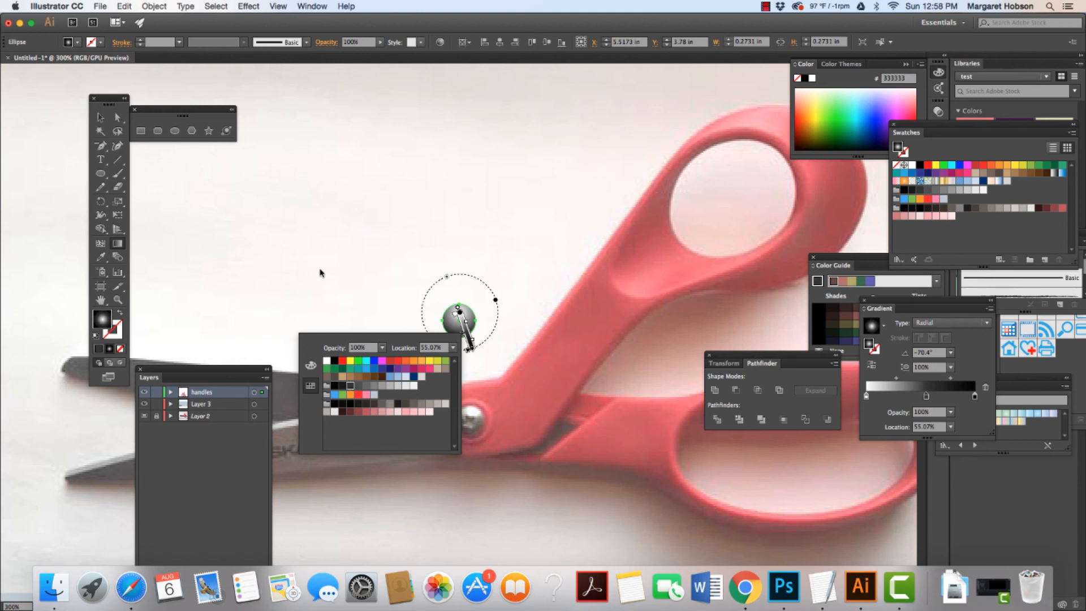
pyautogui.click(98, 119)
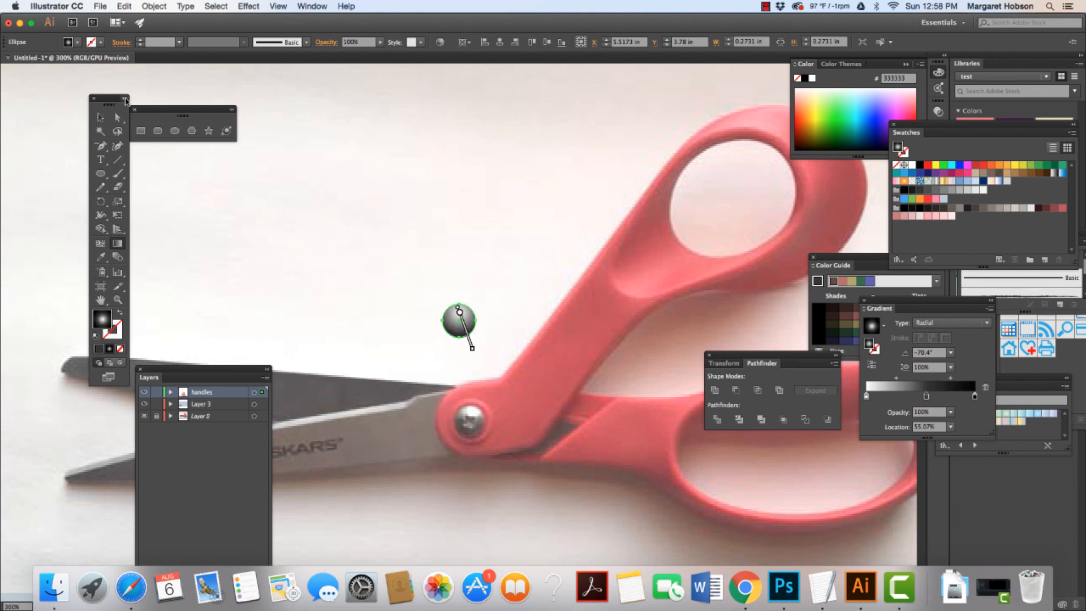
pyautogui.click(99, 120)
pyautogui.click(357, 247)
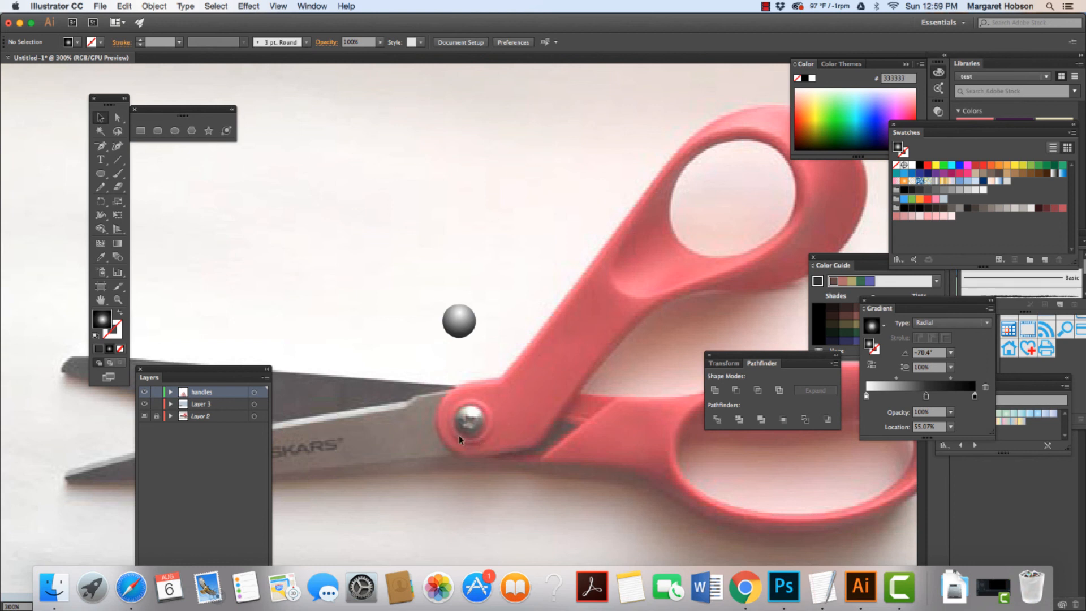
# Copy the gradient screw circle and paste the duplicate directly in front of it
pyautogui.click(100, 174)
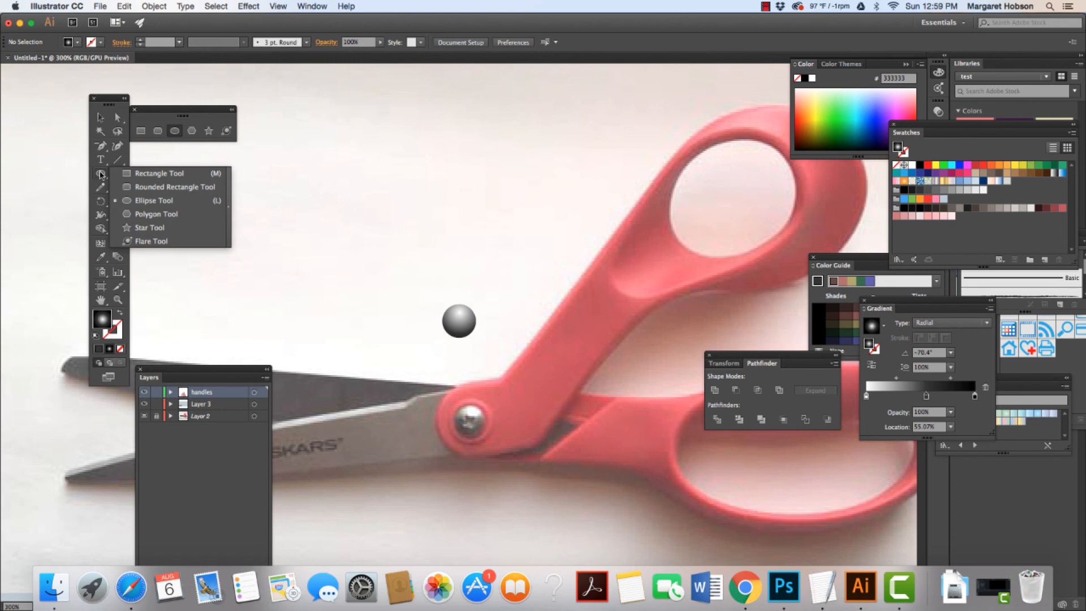
pyautogui.click(100, 117)
pyautogui.click(458, 321)
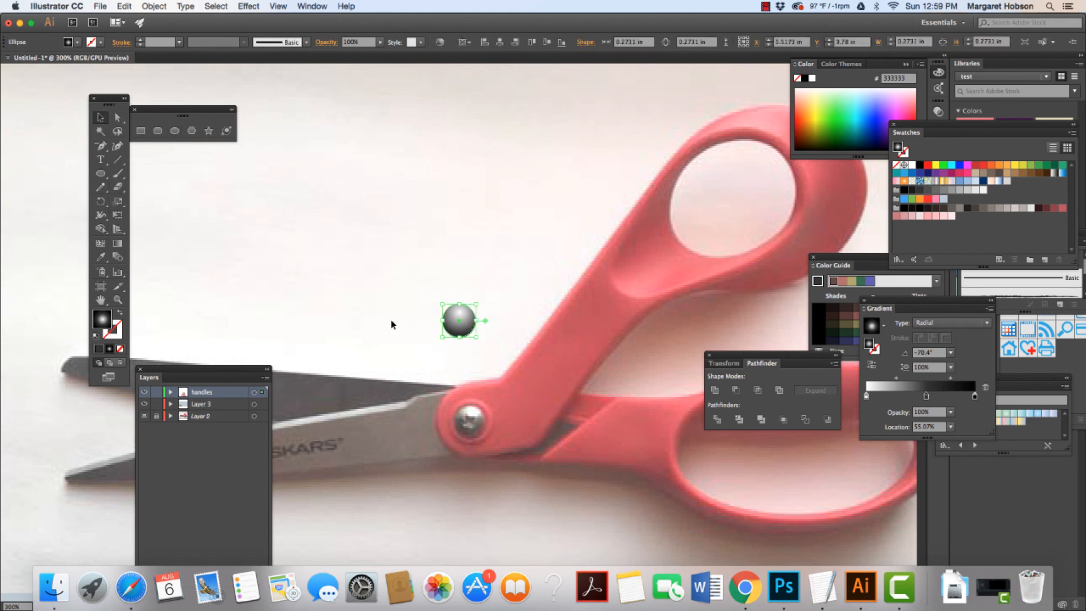
pyautogui.click(151, 6)
pyautogui.moveTo(123, 7)
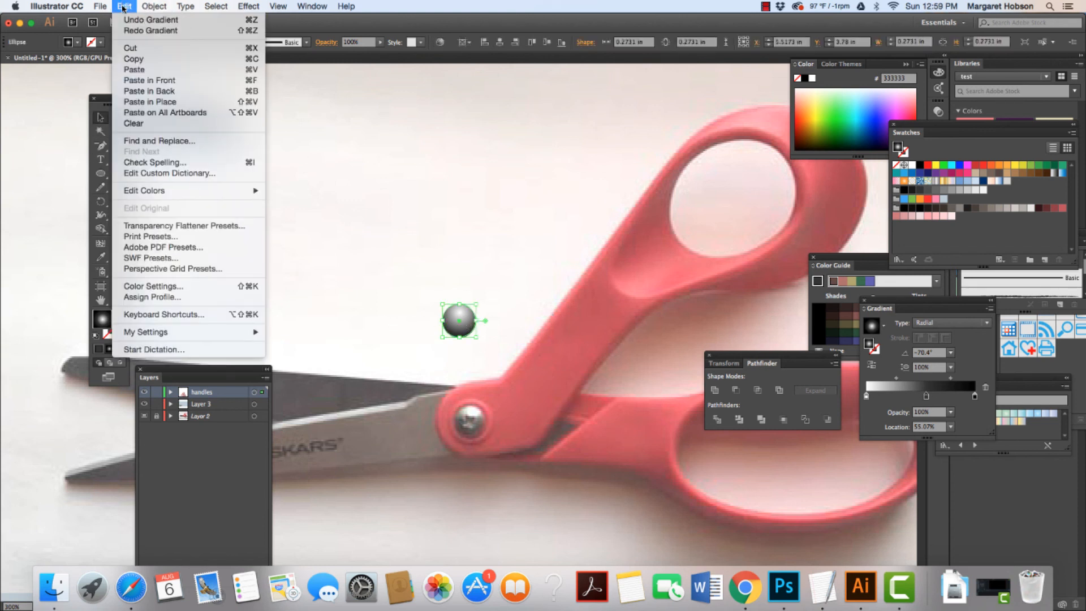
pyautogui.click(134, 59)
pyautogui.click(124, 7)
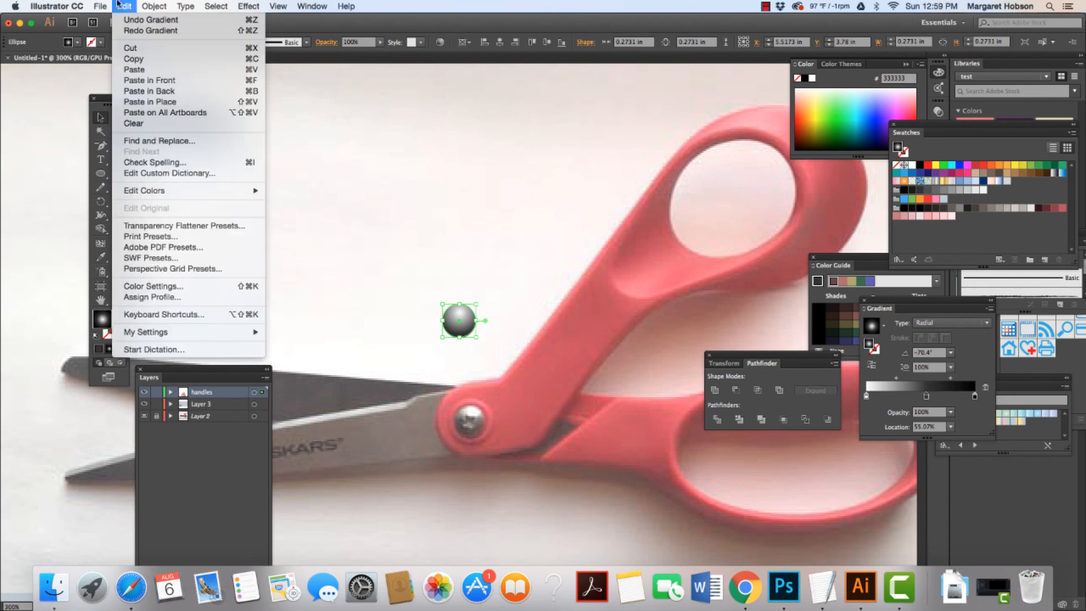
pyautogui.click(142, 81)
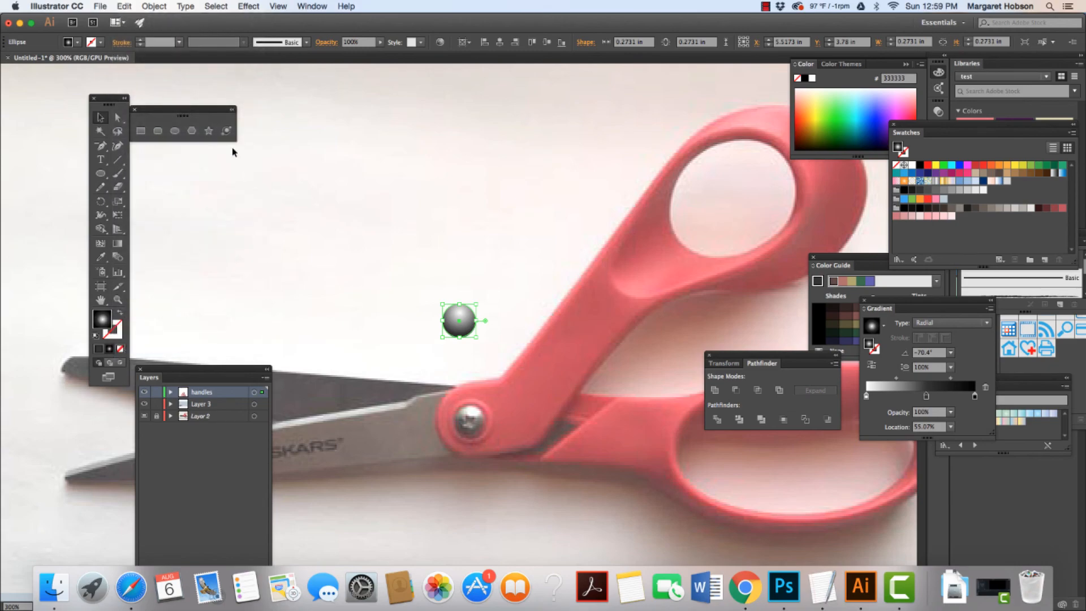